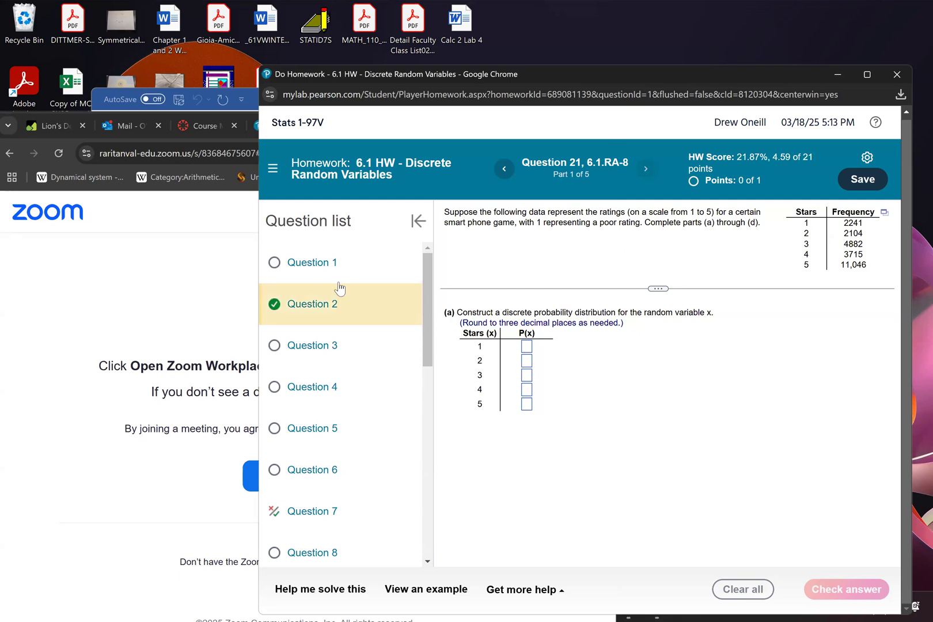
- Review Questions 1 and 2 of the 6.1 homework and go on to Question 3
{"action": "left_click", "coordinate": [329, 270]}
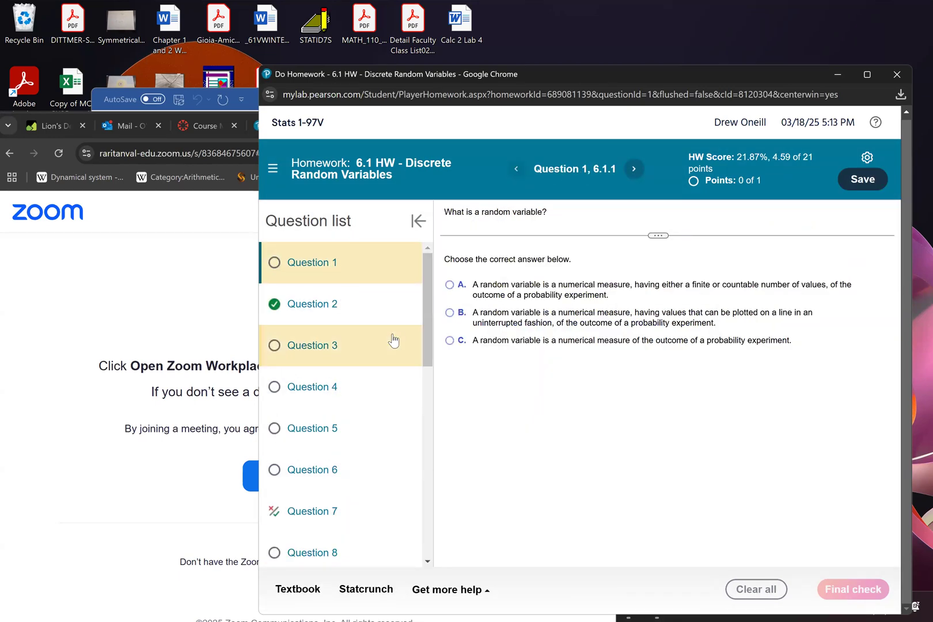
{"action": "left_click", "coordinate": [348, 308]}
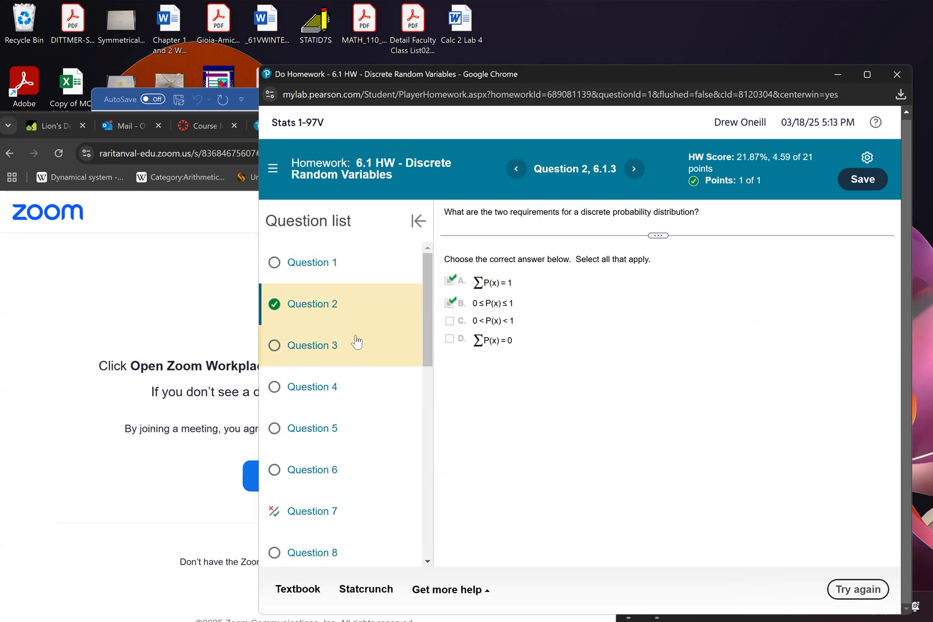
{"action": "left_click", "coordinate": [357, 342]}
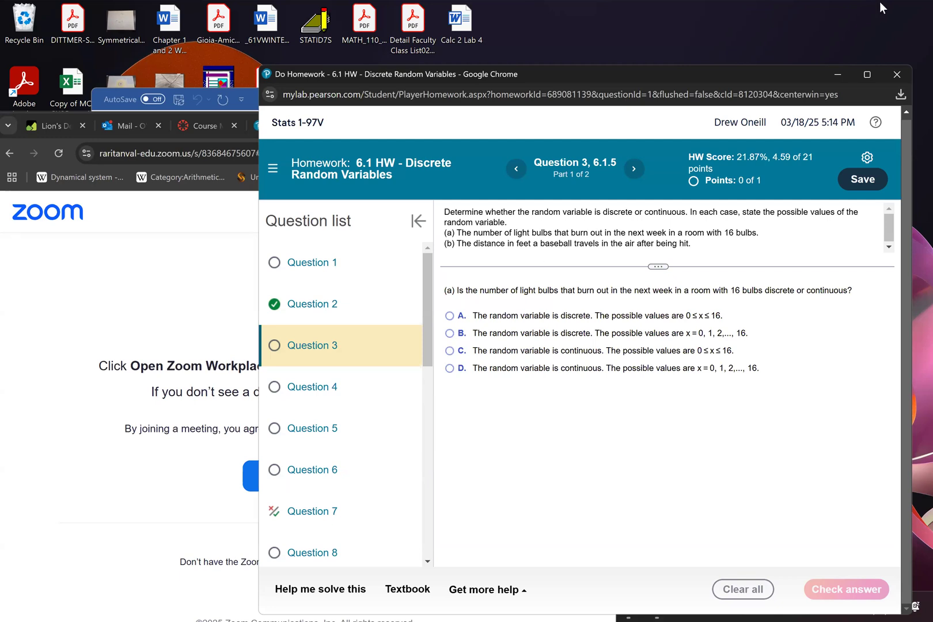
- Annotate Question 3 with an orange curved trajectory below the answer choices and handwrite 120 at its end
{"action": "key", "text": "ctrl+2"}
{"action": "mouse_move", "coordinate": [565, 525]}
{"action": "left_mouse_down"}
{"action": "mouse_move", "coordinate": [638, 419]}
{"action": "mouse_move", "coordinate": [674, 402]}
{"action": "mouse_move", "coordinate": [674, 409]}
{"action": "left_mouse_up"}
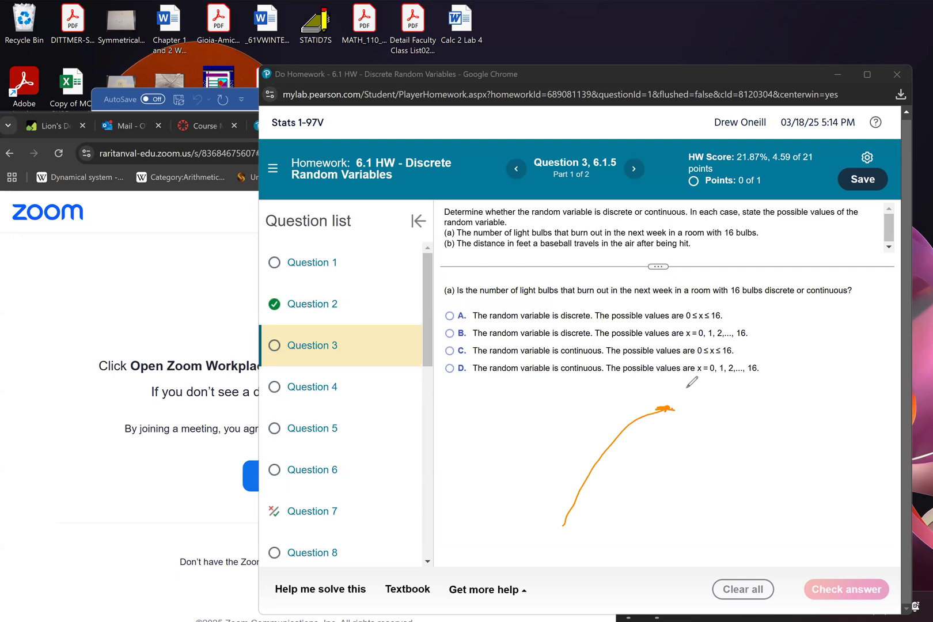
{"action": "mouse_move", "coordinate": [688, 393]}
{"action": "left_mouse_down"}
{"action": "mouse_move", "coordinate": [690, 416]}
{"action": "mouse_move", "coordinate": [721, 412]}
{"action": "left_mouse_up"}
{"action": "left_click_drag", "start_coordinate": [739, 396], "coordinate": [740, 383]}
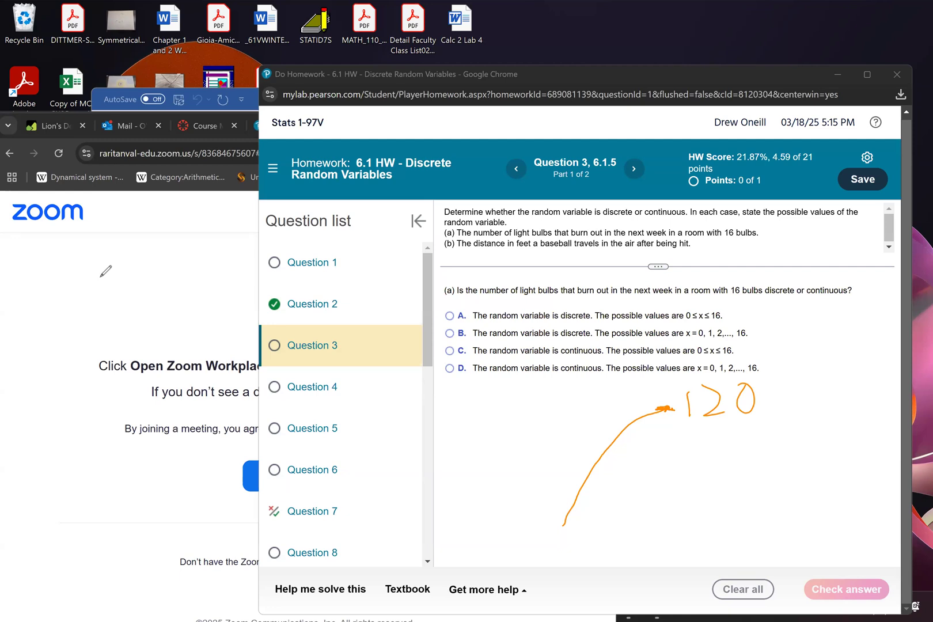
- Go to Question 4 and handwrite 16 oz inside a hand-drawn box below the answer choices
{"action": "left_click", "coordinate": [634, 169]}
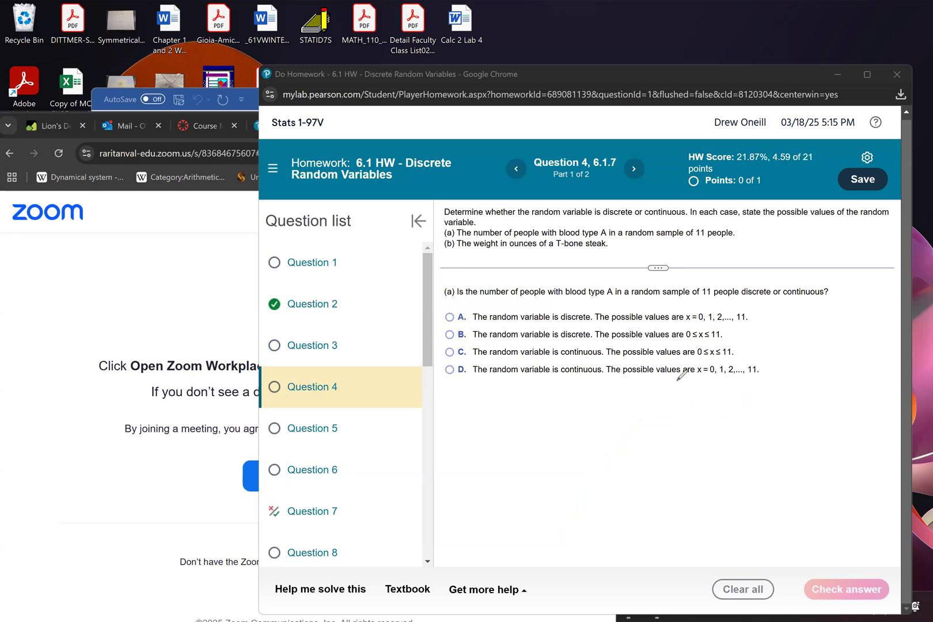
{"action": "mouse_move", "coordinate": [657, 395]}
{"action": "left_mouse_down"}
{"action": "mouse_move", "coordinate": [657, 438]}
{"action": "mouse_move", "coordinate": [735, 422]}
{"action": "mouse_move", "coordinate": [721, 438]}
{"action": "mouse_move", "coordinate": [744, 440]}
{"action": "left_mouse_up"}
{"action": "mouse_move", "coordinate": [759, 455]}
{"action": "left_mouse_down"}
{"action": "mouse_move", "coordinate": [760, 436]}
{"action": "mouse_move", "coordinate": [732, 385]}
{"action": "mouse_move", "coordinate": [614, 418]}
{"action": "mouse_move", "coordinate": [775, 441]}
{"action": "left_mouse_up"}
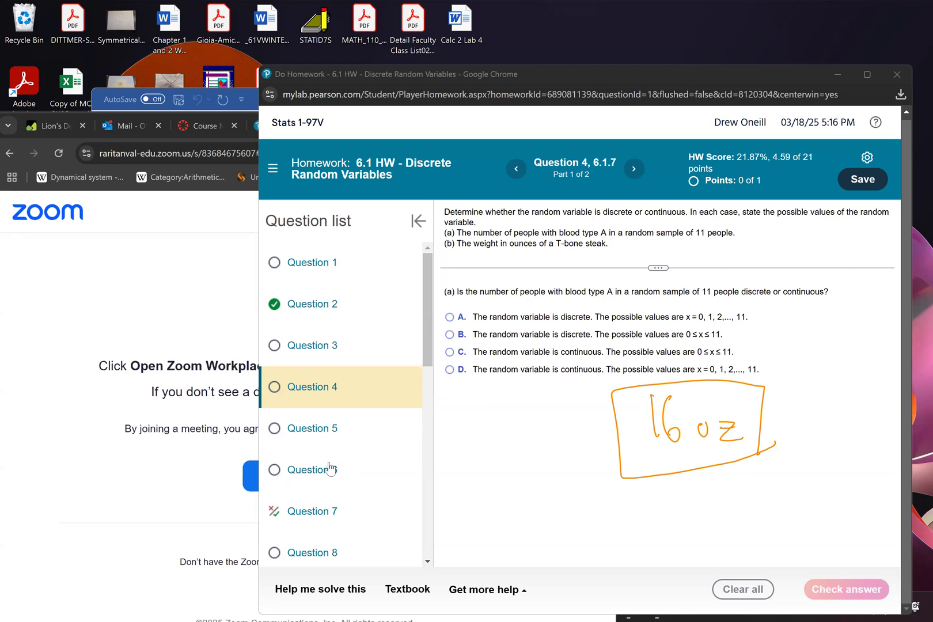
- Review the discrete probability distribution problems in Questions 5 and 6
{"action": "left_click", "coordinate": [313, 431]}
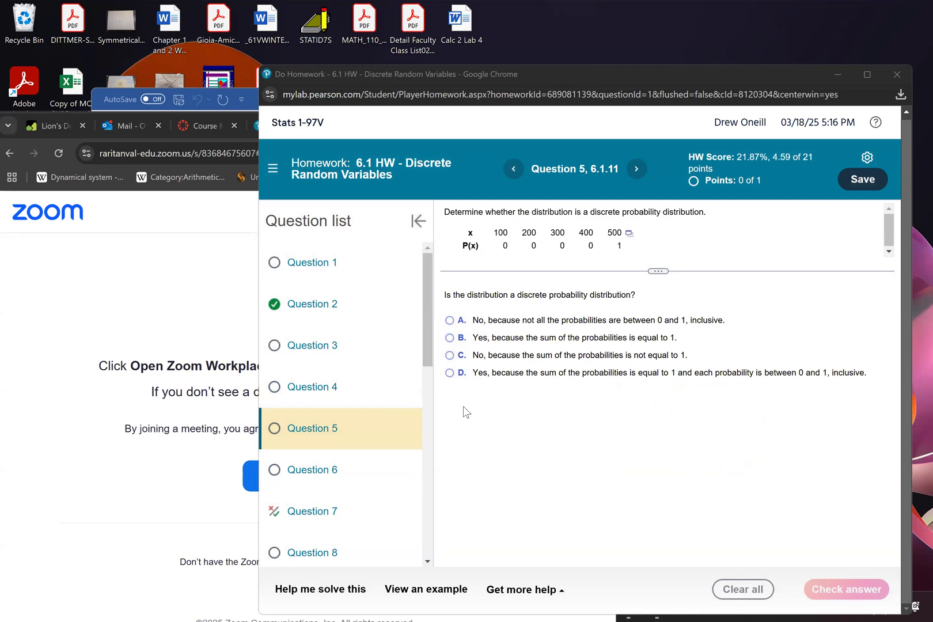
{"action": "left_click", "coordinate": [354, 469]}
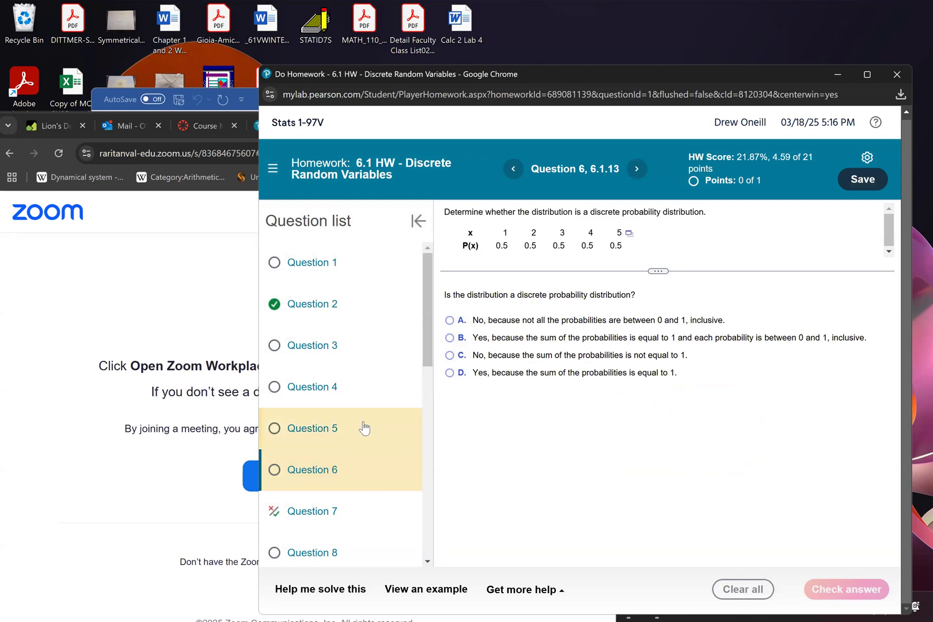
{"action": "scroll", "coordinate": [362, 428], "scroll_direction": "down", "scroll_amount": 1}
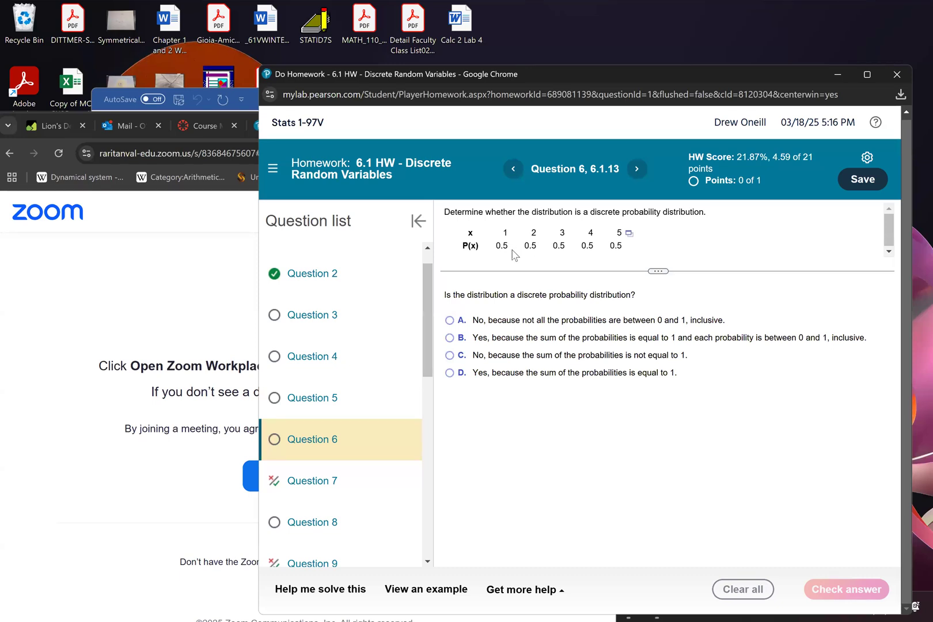
- Go to Question 7, review its answered parts, and open the marriages distribution table in StatCrunch
{"action": "left_click", "coordinate": [350, 472]}
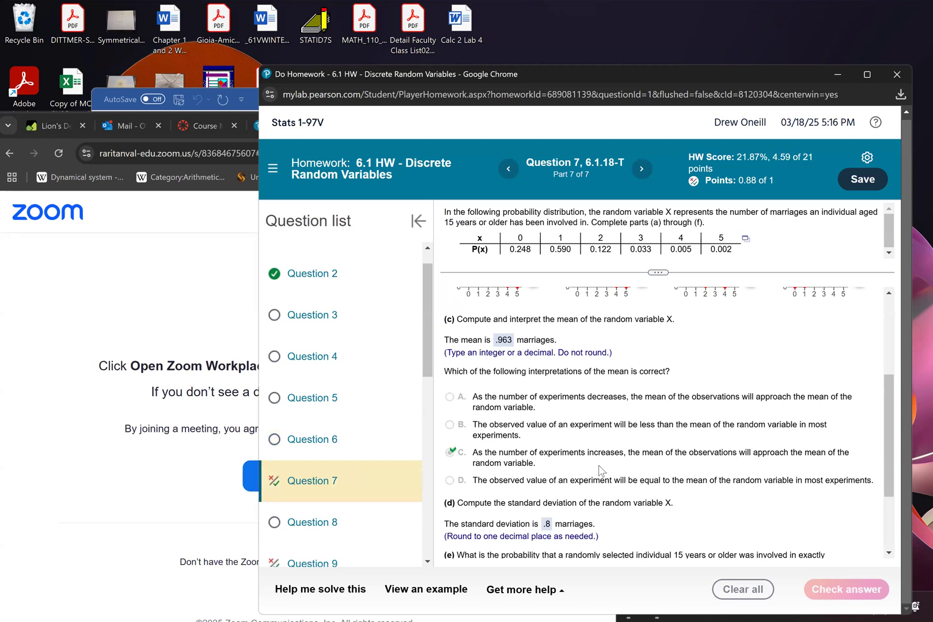
{"action": "scroll", "coordinate": [599, 470], "scroll_direction": "up", "scroll_amount": 1}
{"action": "scroll", "coordinate": [599, 469], "scroll_direction": "up", "scroll_amount": 3}
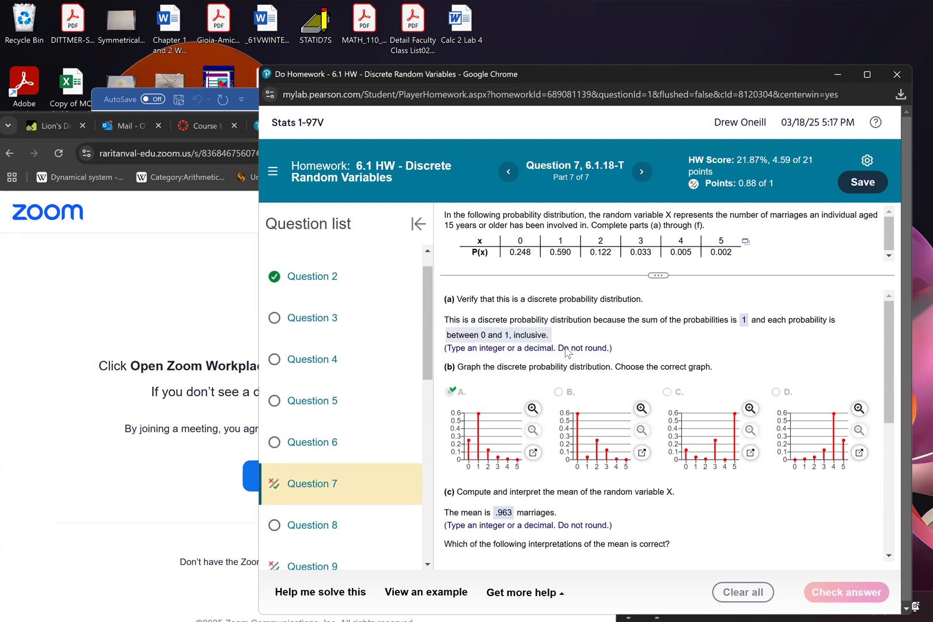
{"action": "scroll", "coordinate": [567, 353], "scroll_direction": "down", "scroll_amount": 1}
{"action": "scroll", "coordinate": [567, 355], "scroll_direction": "up", "scroll_amount": 1}
{"action": "left_click", "coordinate": [745, 242]}
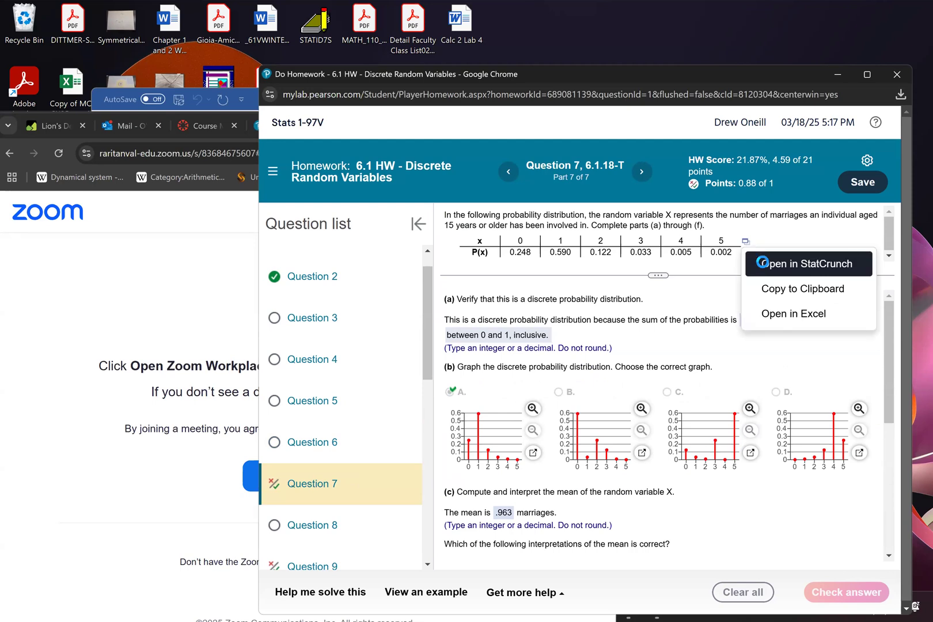
{"action": "left_click", "coordinate": [763, 263]}
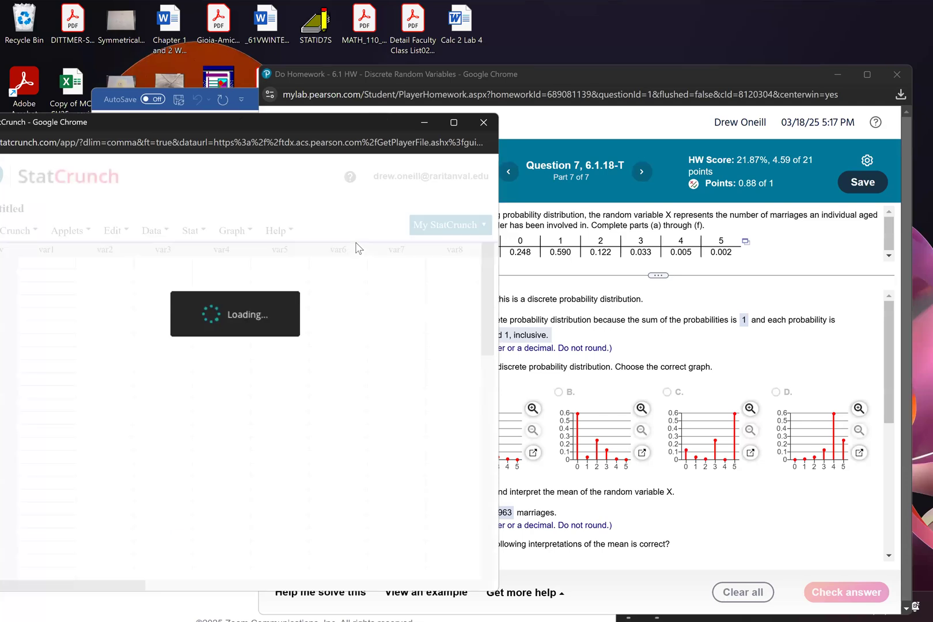
- Create a summary bar plot in StatCrunch with categories in x and counts in P(x)
{"action": "left_click", "coordinate": [232, 232]}
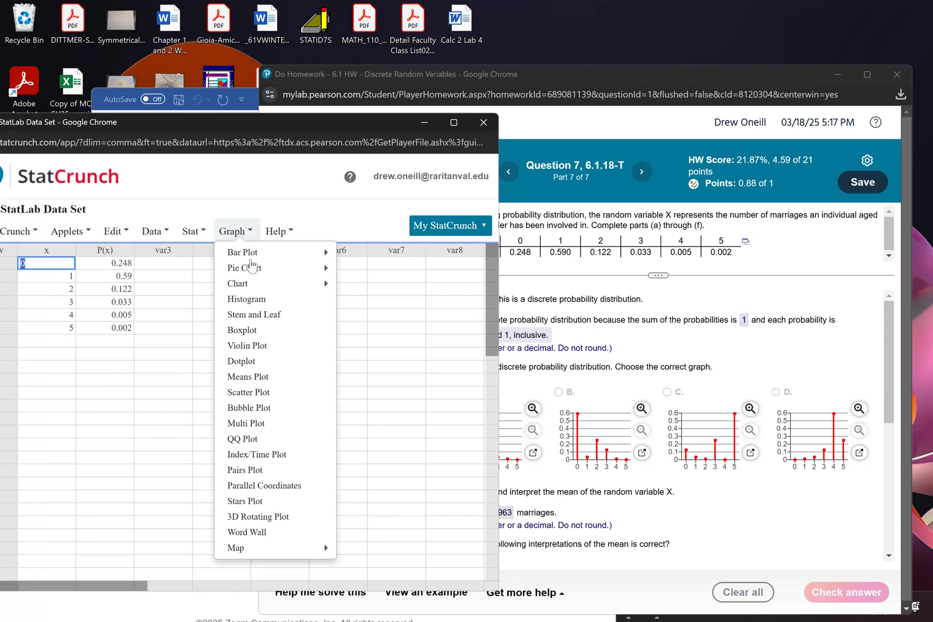
{"action": "mouse_move", "coordinate": [250, 256]}
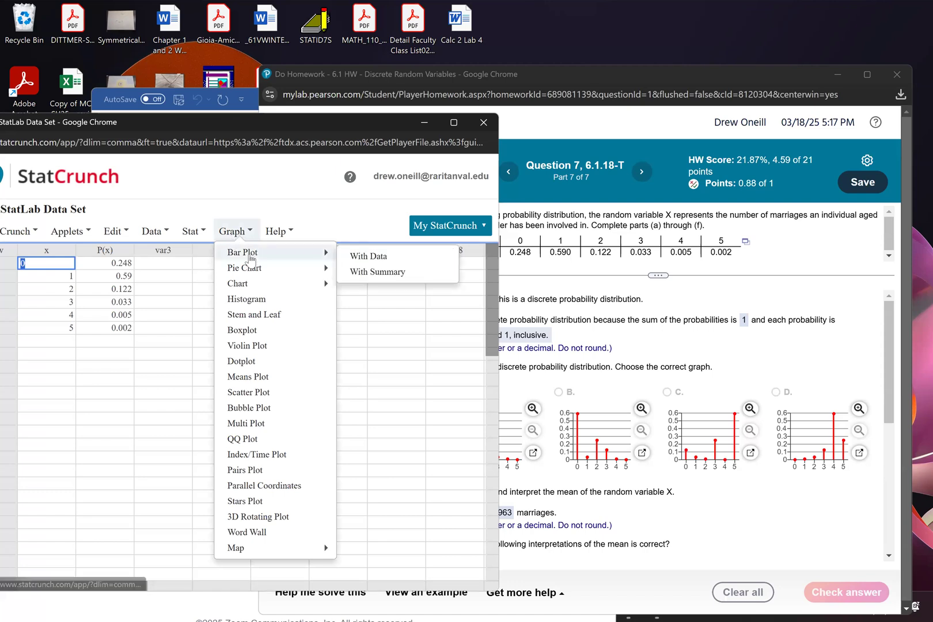
{"action": "left_click", "coordinate": [375, 273]}
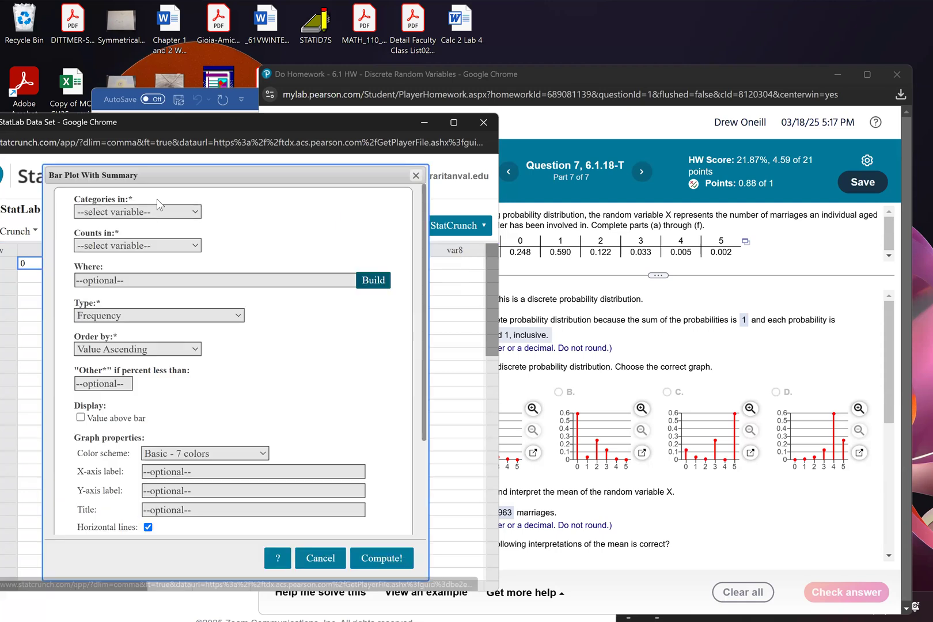
{"action": "left_click", "coordinate": [151, 213]}
{"action": "left_click", "coordinate": [142, 244]}
{"action": "left_click", "coordinate": [142, 246]}
{"action": "left_click", "coordinate": [130, 297]}
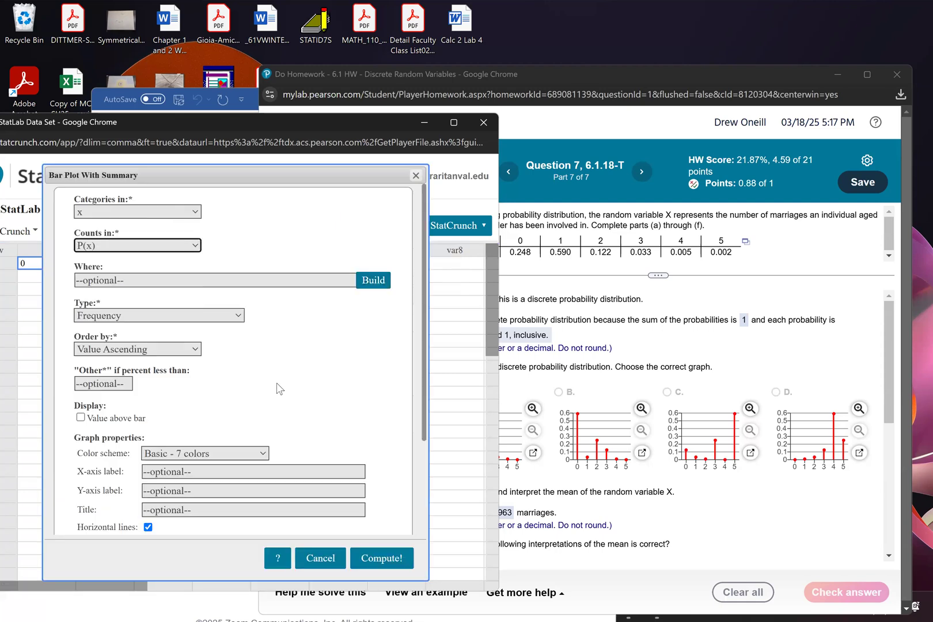
{"action": "scroll", "coordinate": [279, 389], "scroll_direction": "down", "scroll_amount": 3}
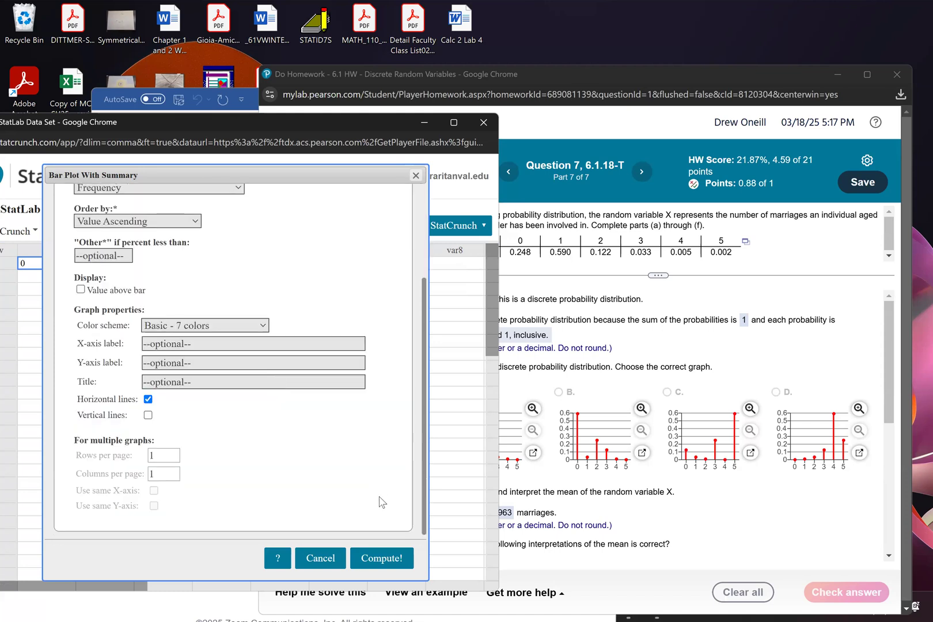
{"action": "left_click", "coordinate": [380, 559]}
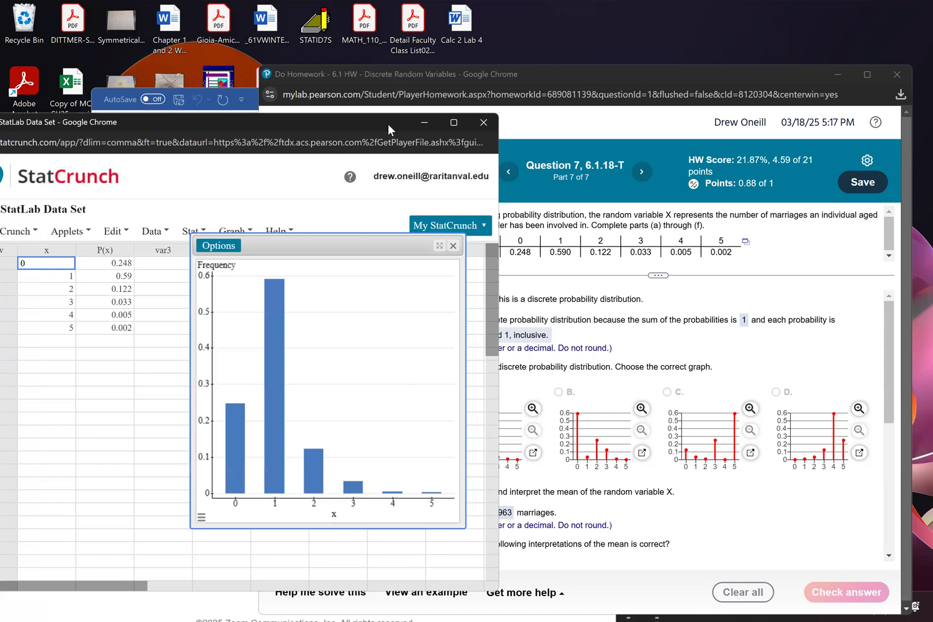
- Compare the bar plot with the graph choices in part (b) of Question 7 and close the plot
{"action": "left_click_drag", "start_coordinate": [386, 126], "coordinate": [286, 132]}
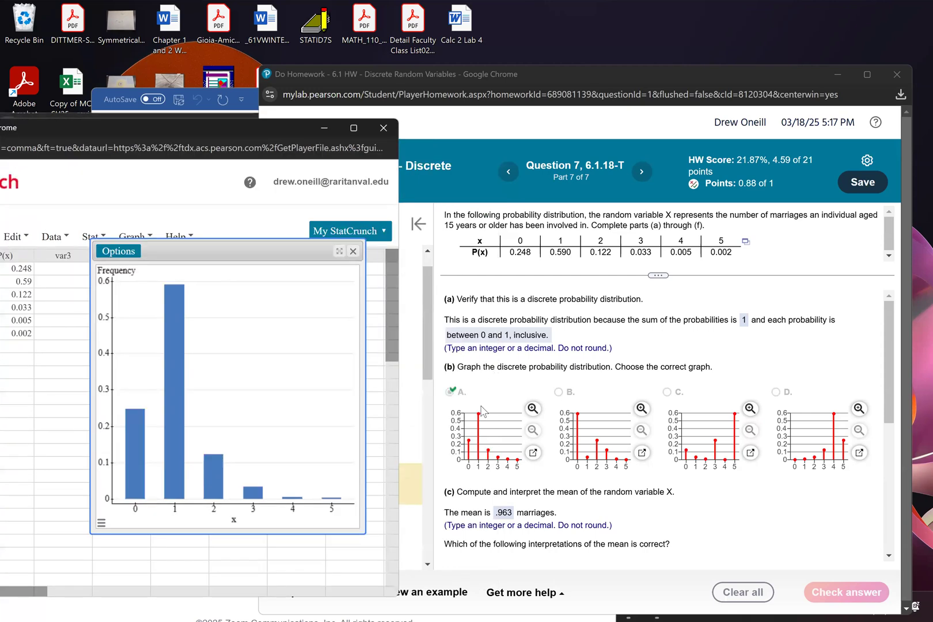
{"action": "left_click", "coordinate": [353, 252]}
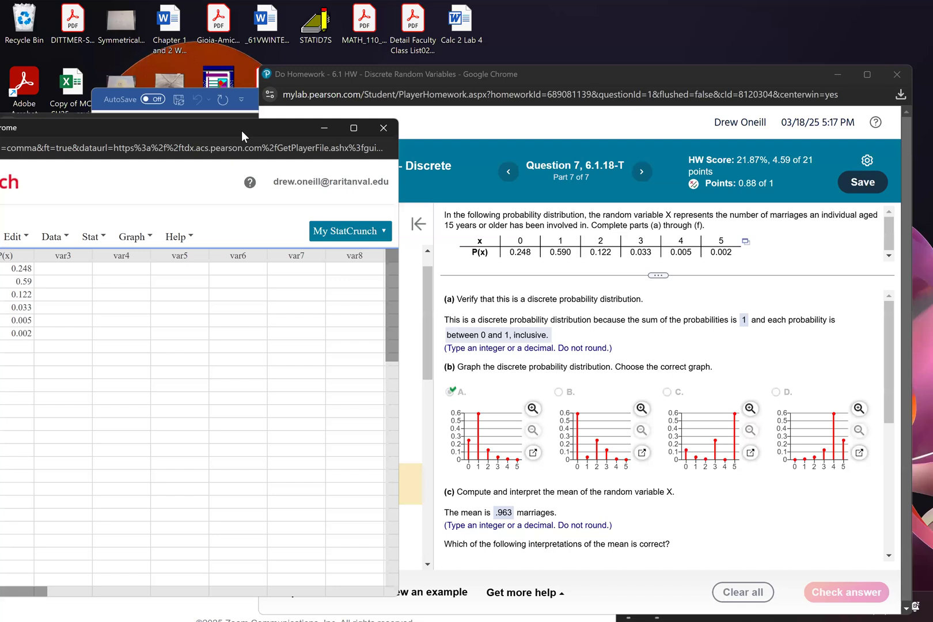
{"action": "left_click_drag", "start_coordinate": [244, 131], "coordinate": [381, 130]}
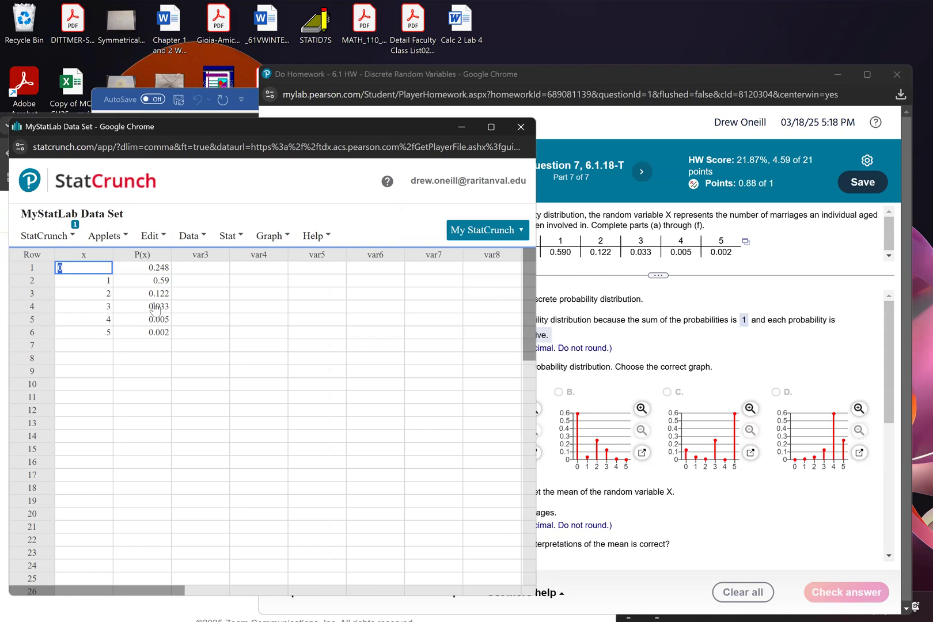
- Compute a Custom Calculator for the distribution with values in x and weights in P(x)
{"action": "left_click", "coordinate": [234, 238]}
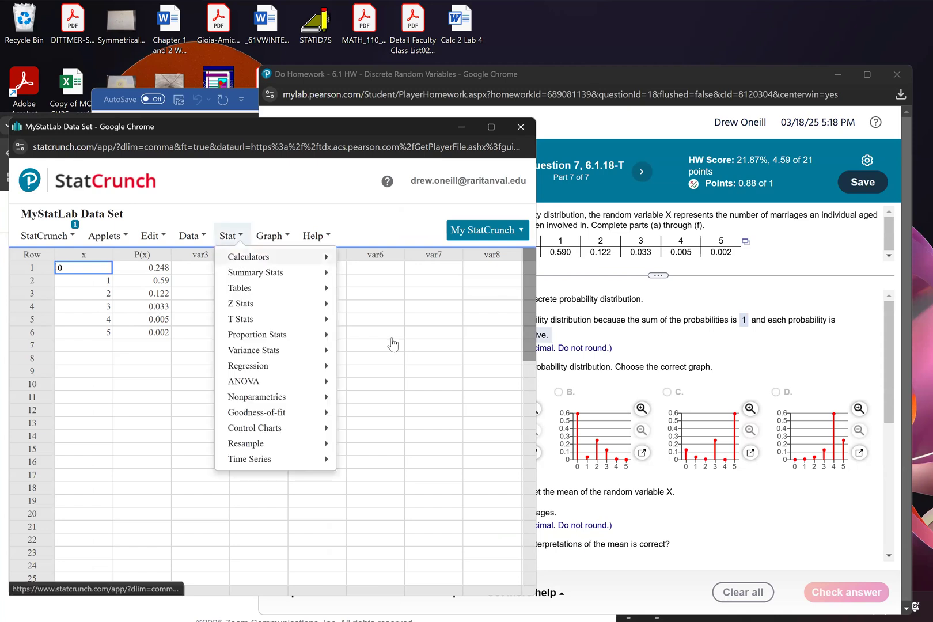
{"action": "mouse_move", "coordinate": [242, 257]}
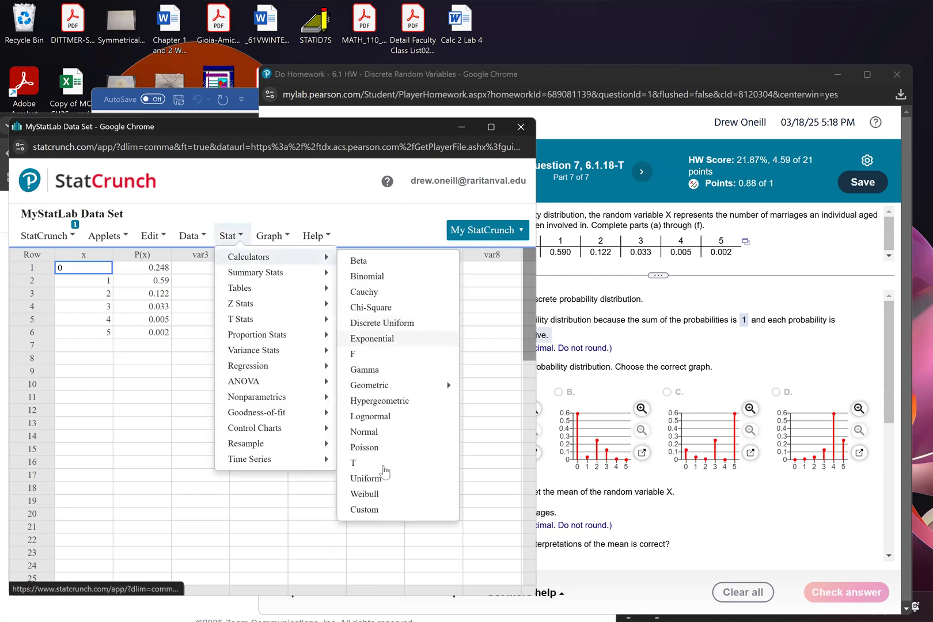
{"action": "left_click", "coordinate": [368, 510]}
{"action": "left_click", "coordinate": [170, 333]}
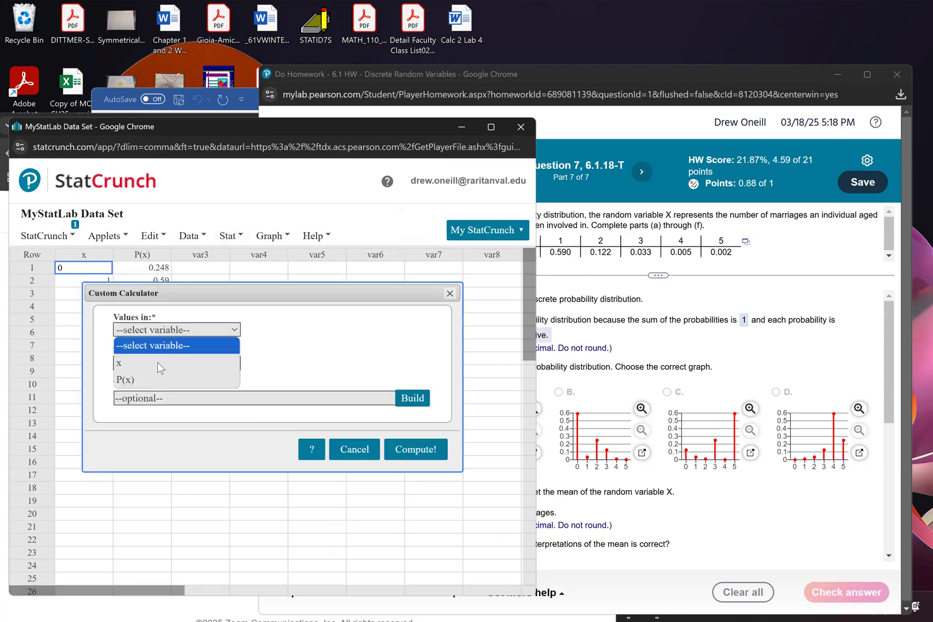
{"action": "left_click", "coordinate": [157, 361]}
{"action": "left_click", "coordinate": [158, 362]}
{"action": "left_click", "coordinate": [150, 414]}
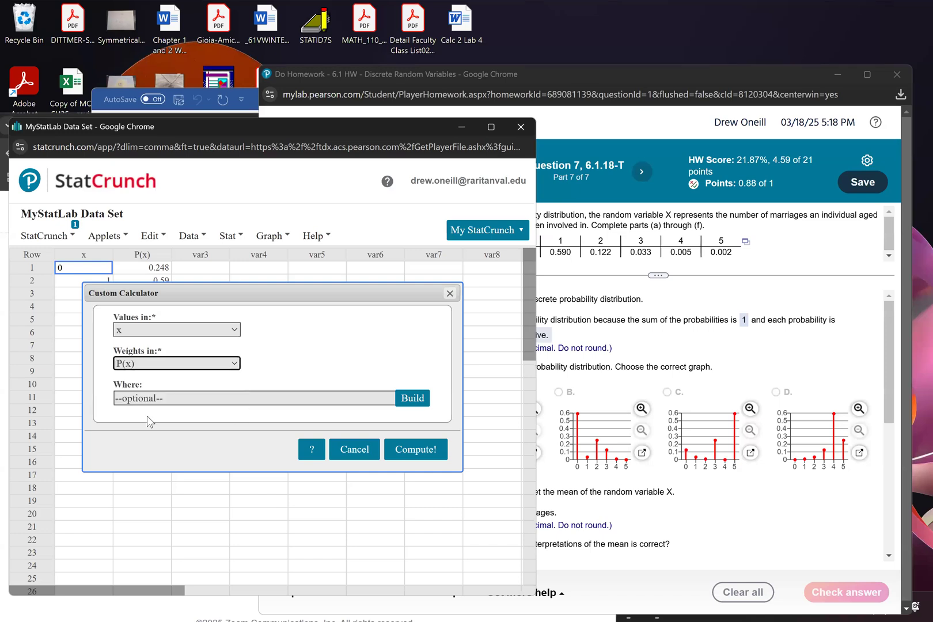
{"action": "left_click", "coordinate": [414, 448]}
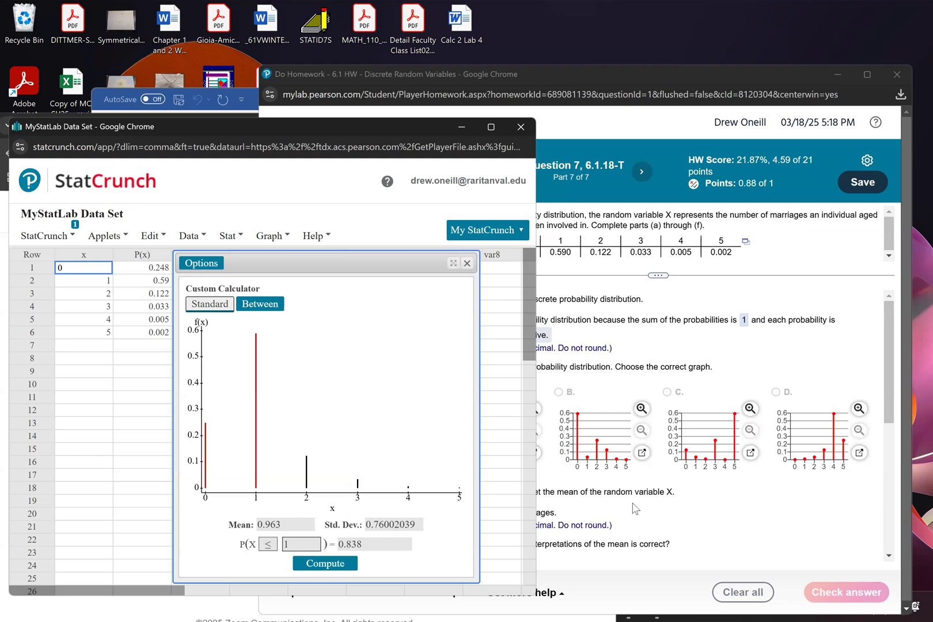
- Check the standard deviation and probability parts (d) to (f) of Question 7 against the Custom Calculator
{"action": "left_click", "coordinate": [599, 514]}
{"action": "scroll", "coordinate": [506, 522], "scroll_direction": "down", "scroll_amount": 5}
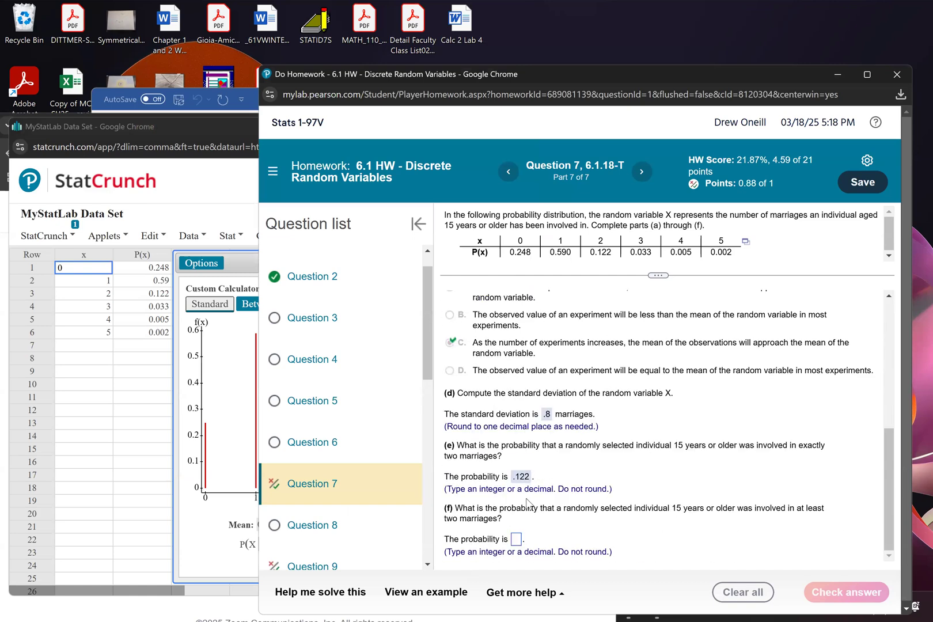
{"action": "scroll", "coordinate": [490, 473], "scroll_direction": "down", "scroll_amount": 1}
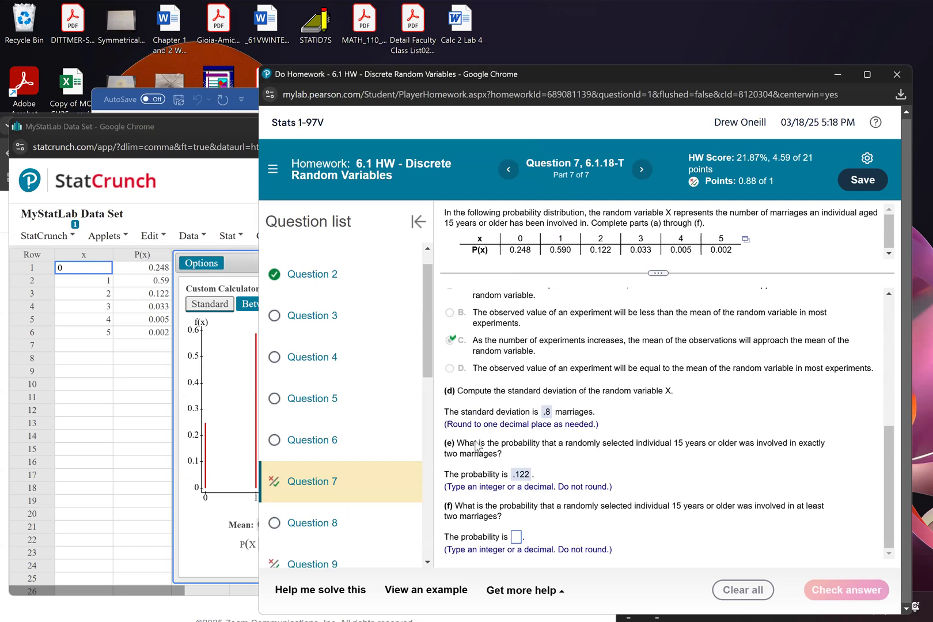
{"action": "left_click", "coordinate": [223, 555]}
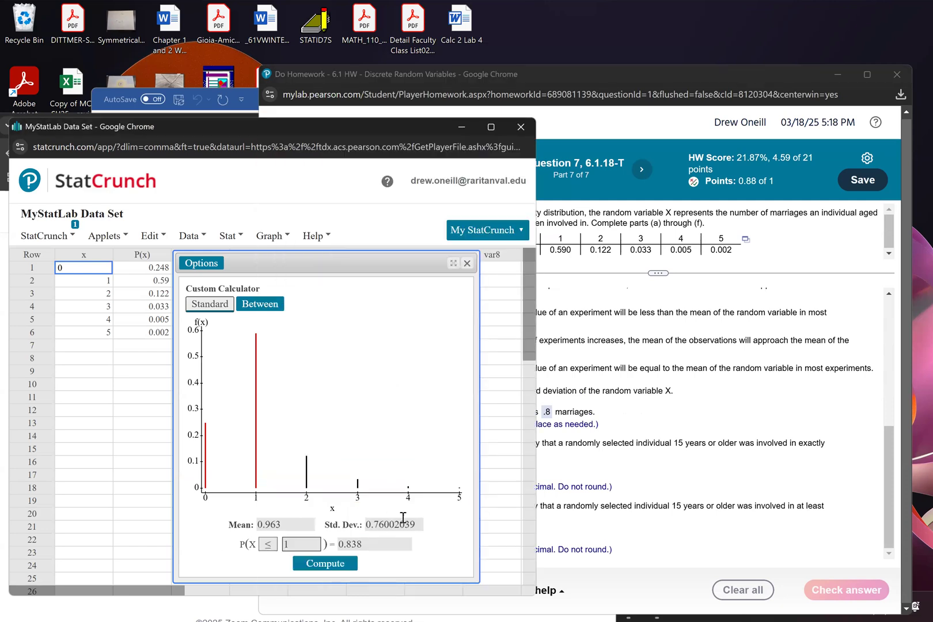
- Close StatCrunch and switch to Question 8, leaving Question 7 incomplete
{"action": "left_click", "coordinate": [524, 131]}
{"action": "scroll", "coordinate": [400, 421], "scroll_direction": "down", "scroll_amount": 3}
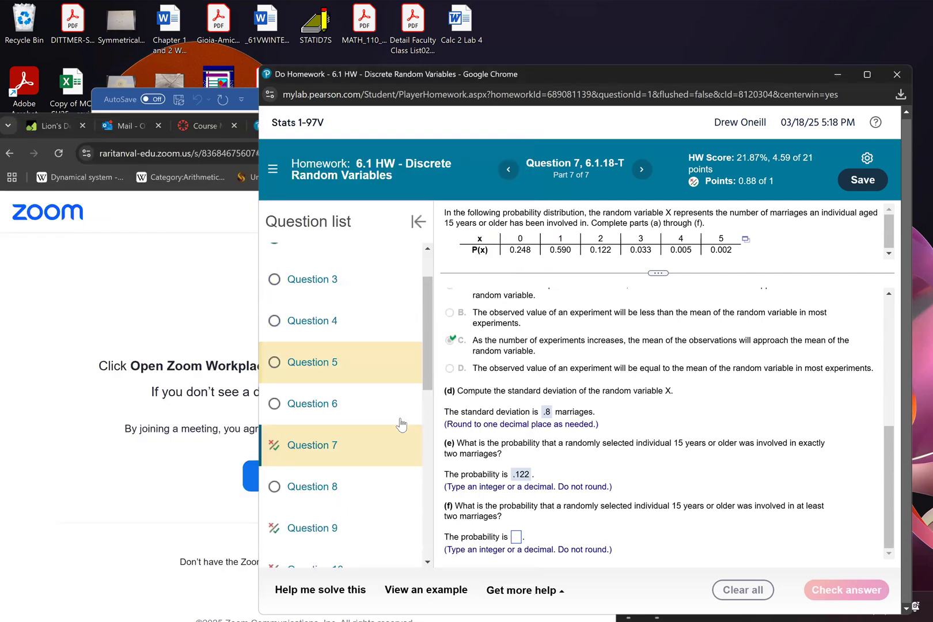
{"action": "left_click", "coordinate": [362, 428]}
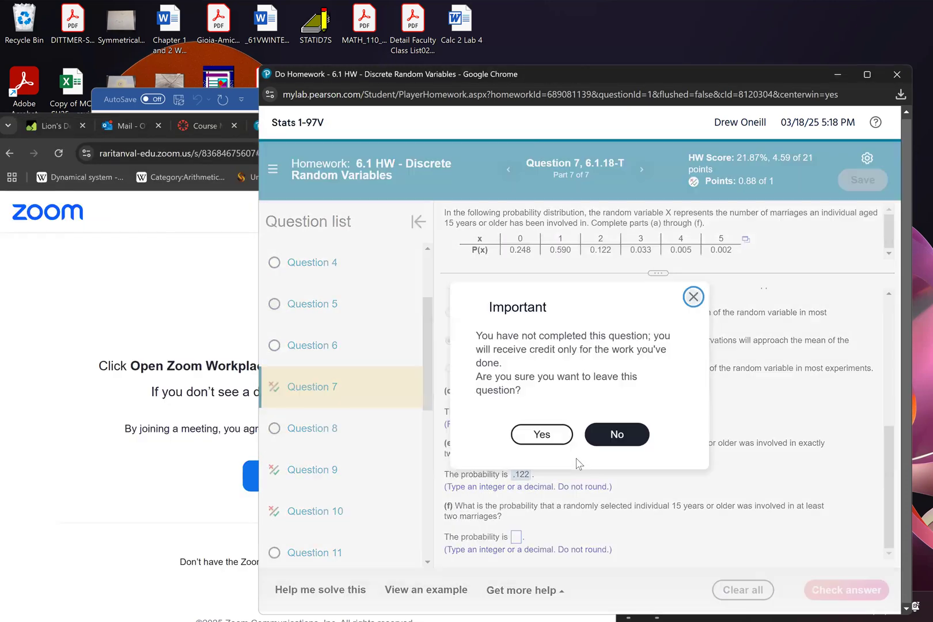
{"action": "left_click", "coordinate": [558, 442]}
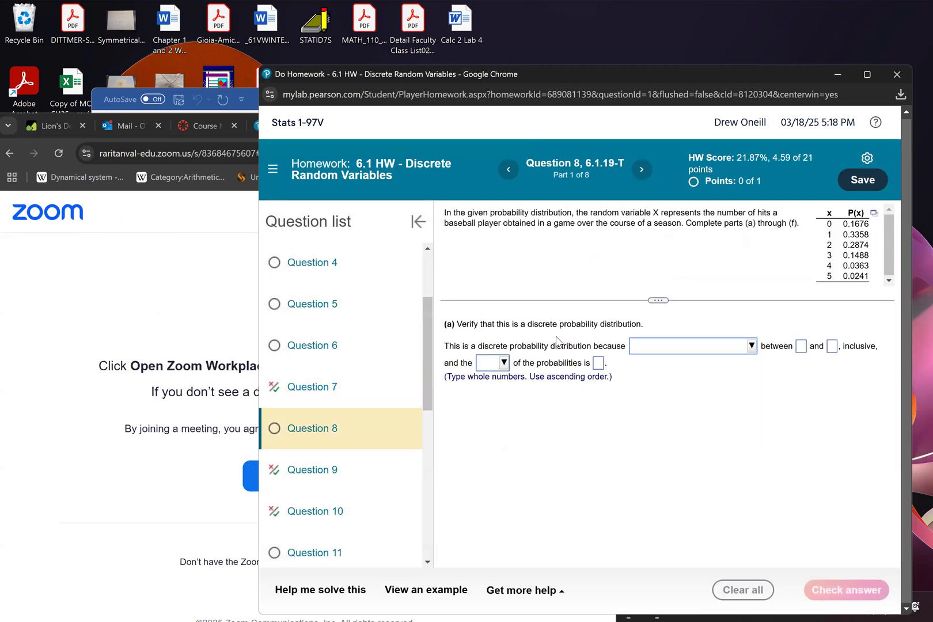
- Open Question 8's baseball hits distribution table in StatCrunch
{"action": "left_click", "coordinate": [874, 215]}
{"action": "left_click", "coordinate": [828, 240]}
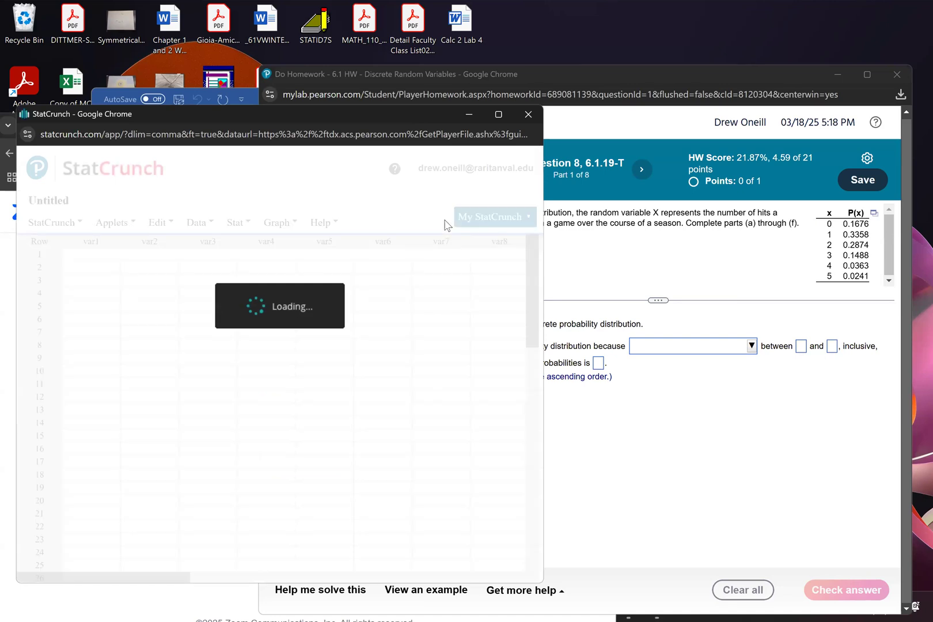
- Compute a Custom Calculator for Question 8's baseball hits distribution with values in x and weights in P(x)
{"action": "left_click", "coordinate": [237, 225]}
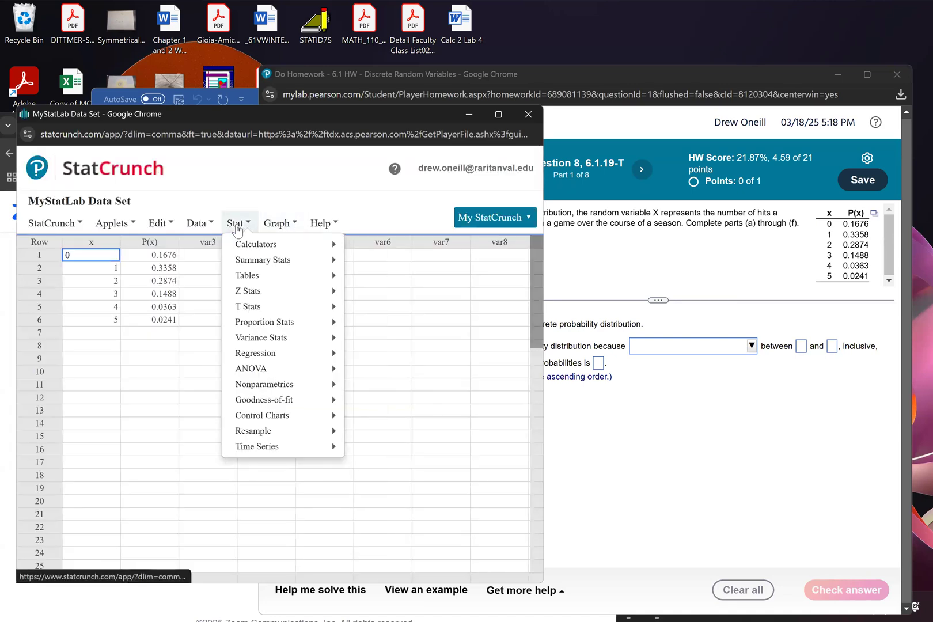
{"action": "left_click", "coordinate": [262, 225]}
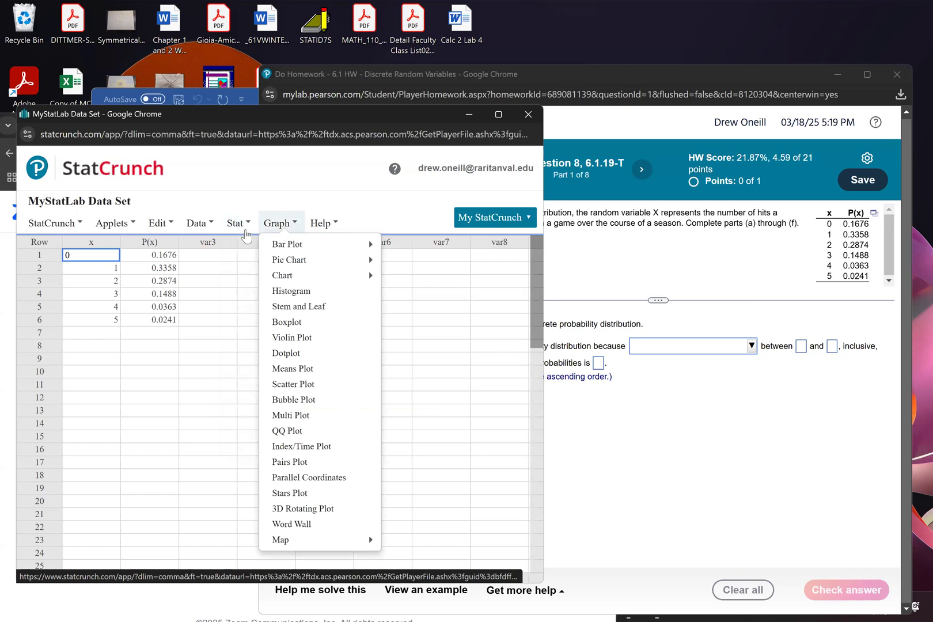
{"action": "left_click", "coordinate": [237, 224]}
{"action": "mouse_move", "coordinate": [257, 245]}
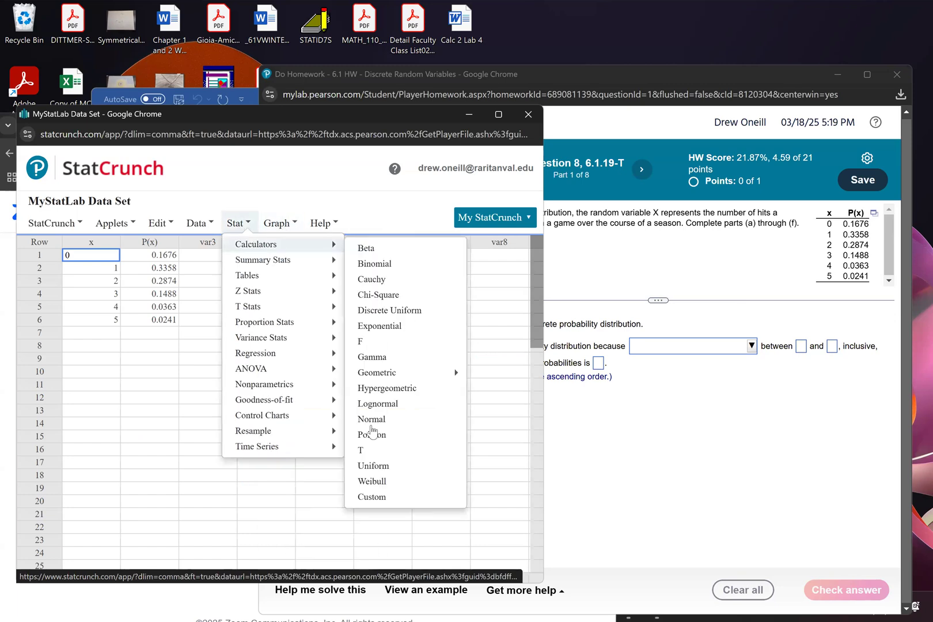
{"action": "left_click", "coordinate": [374, 496]}
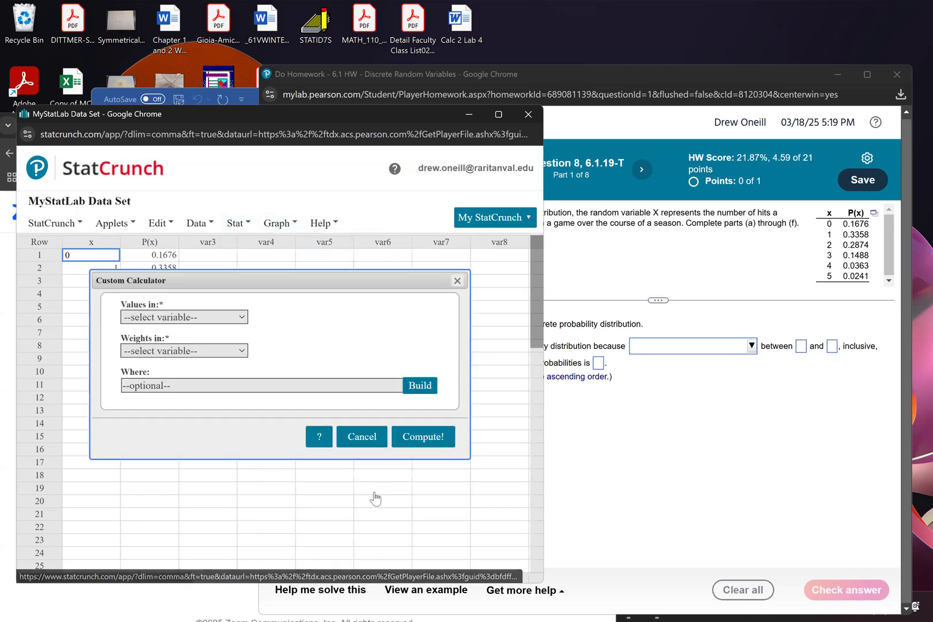
{"action": "left_click", "coordinate": [218, 317]}
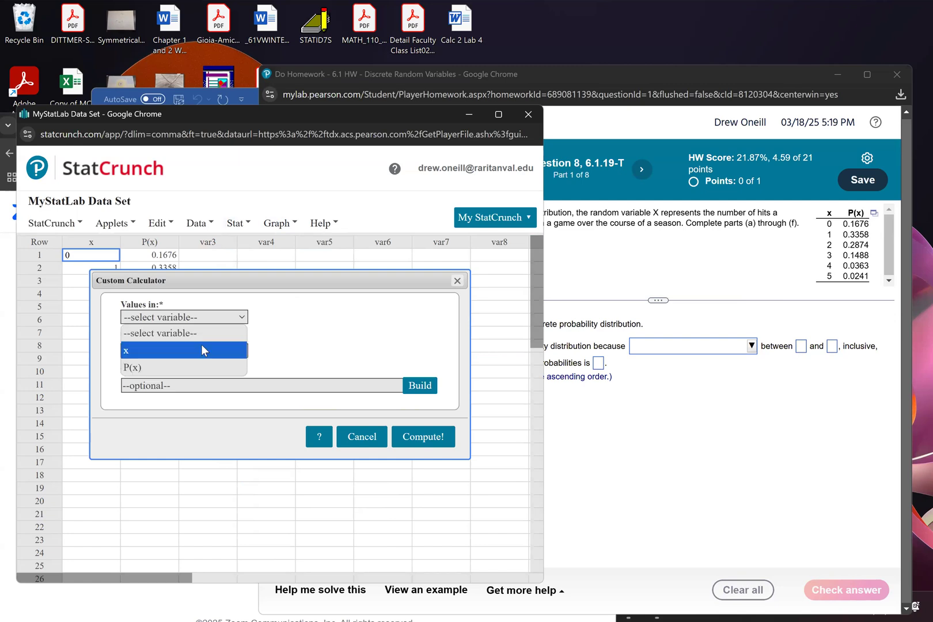
{"action": "left_click", "coordinate": [201, 349]}
{"action": "left_click", "coordinate": [204, 351]}
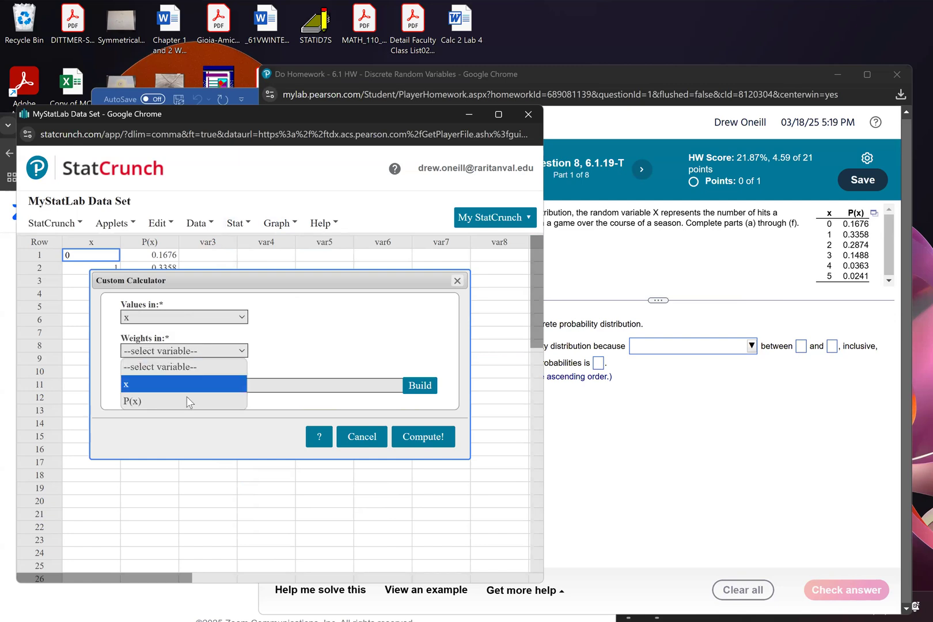
{"action": "left_click", "coordinate": [190, 402]}
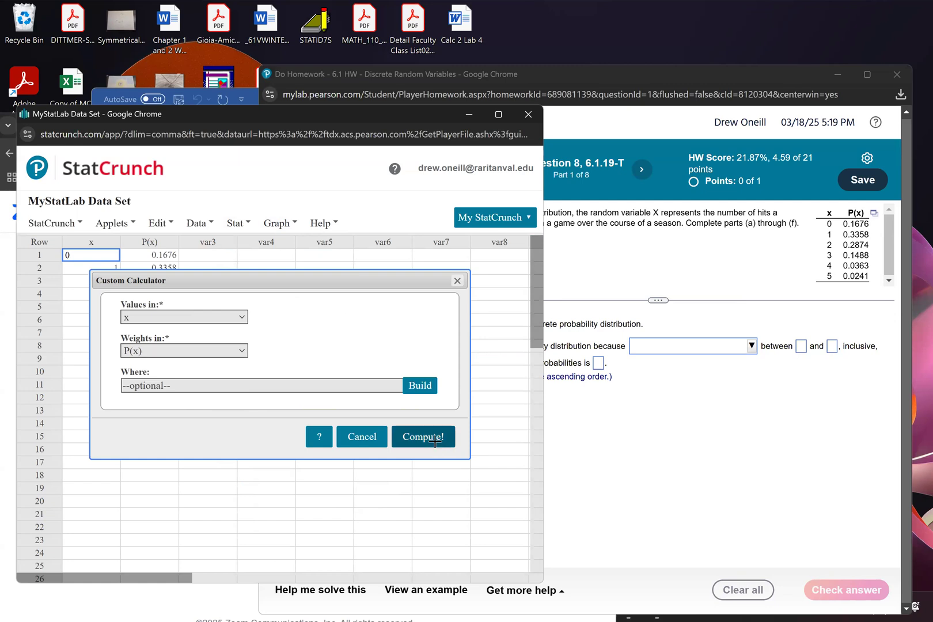
{"action": "left_click", "coordinate": [435, 441]}
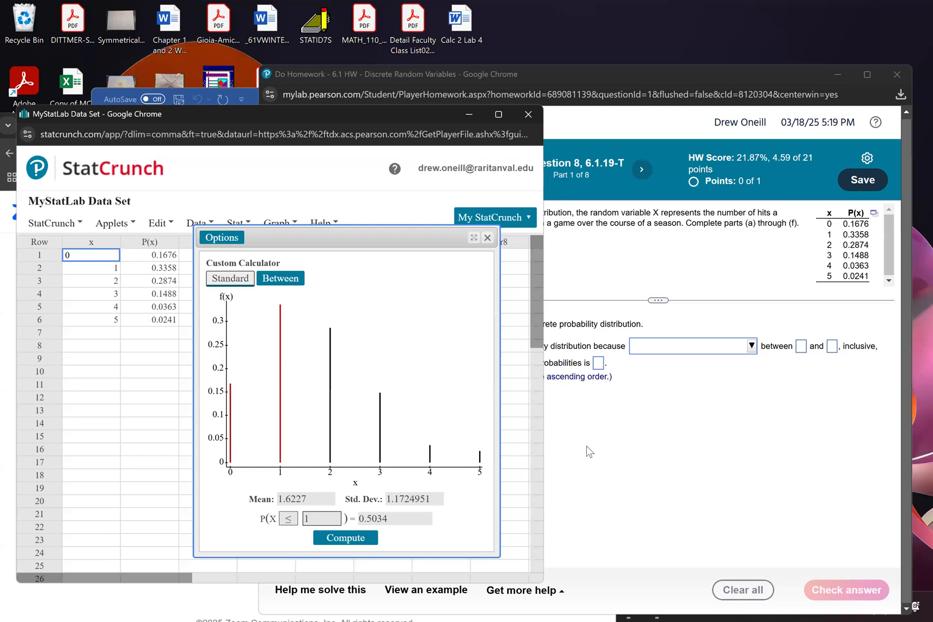
- Switch to Question 9, open its games played frequency table in StatCrunch, and close the data window
{"action": "left_click", "coordinate": [714, 445]}
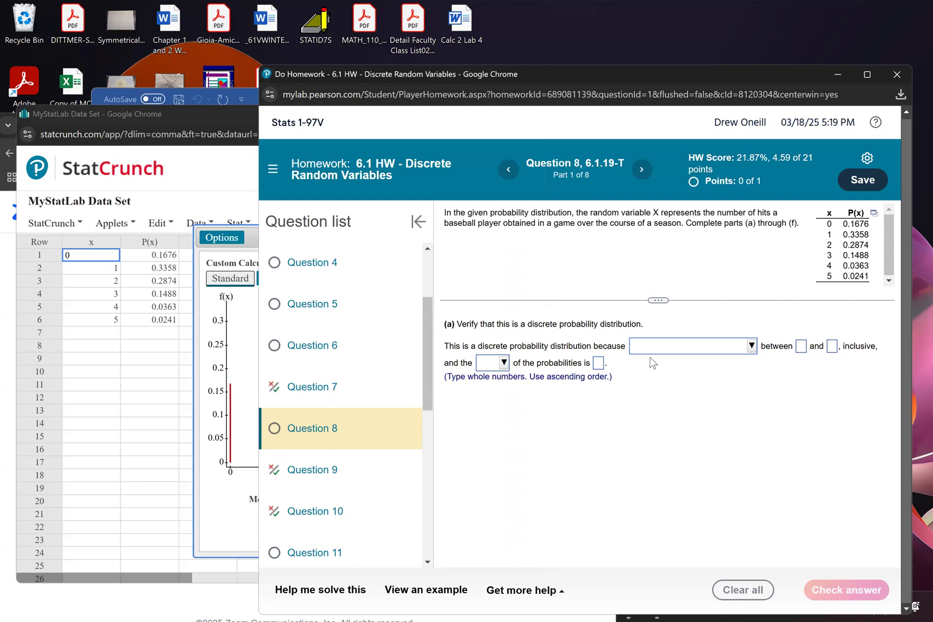
{"action": "left_click", "coordinate": [346, 469]}
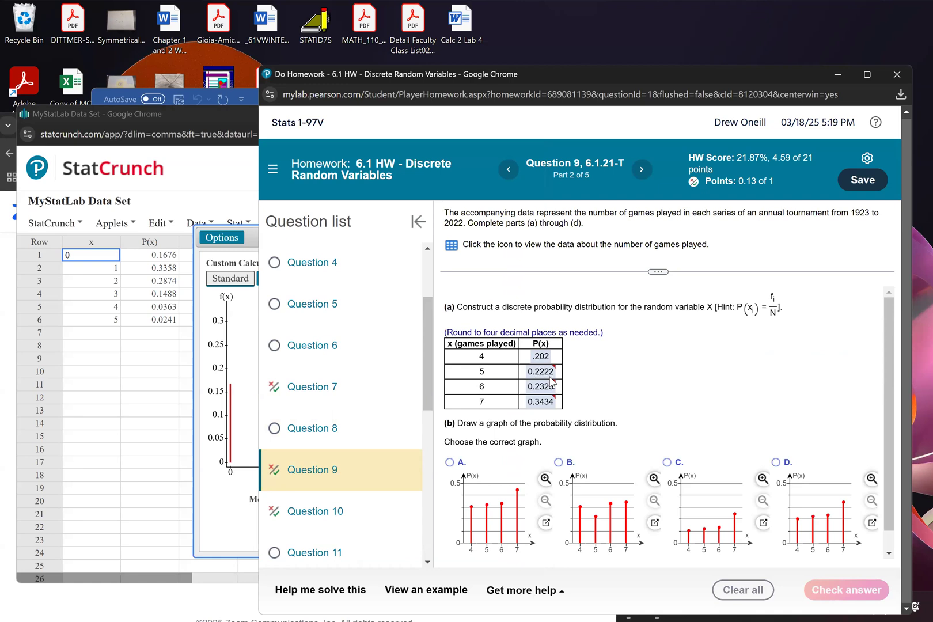
{"action": "mouse_move", "coordinate": [548, 378]}
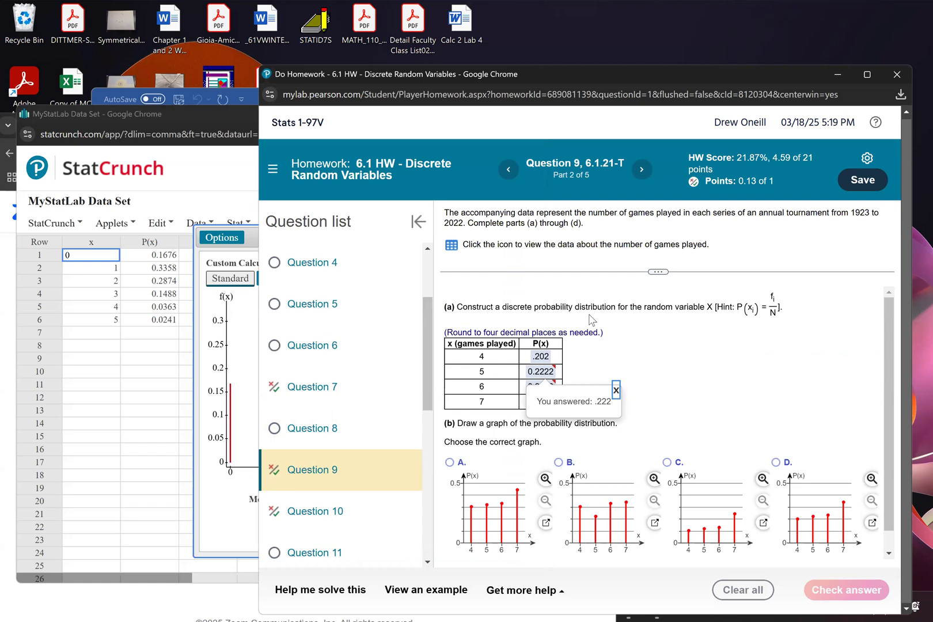
{"action": "left_click", "coordinate": [451, 245]}
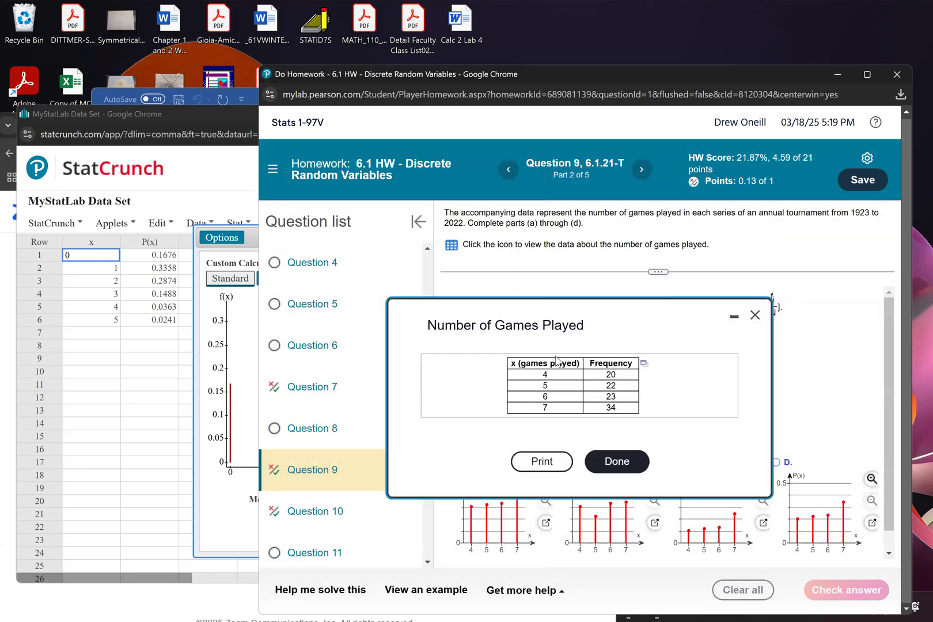
{"action": "left_click", "coordinate": [644, 368]}
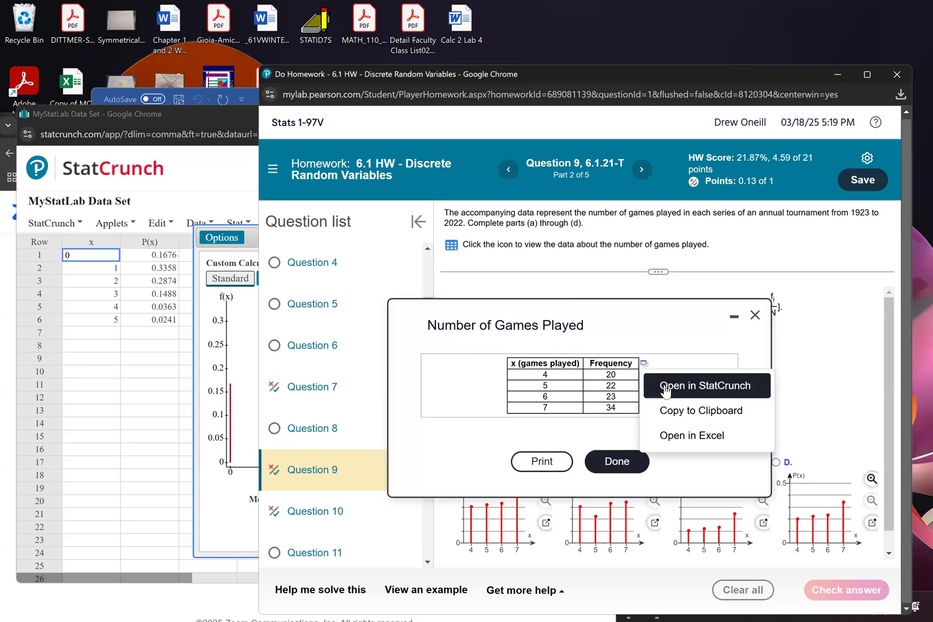
{"action": "left_click", "coordinate": [671, 386]}
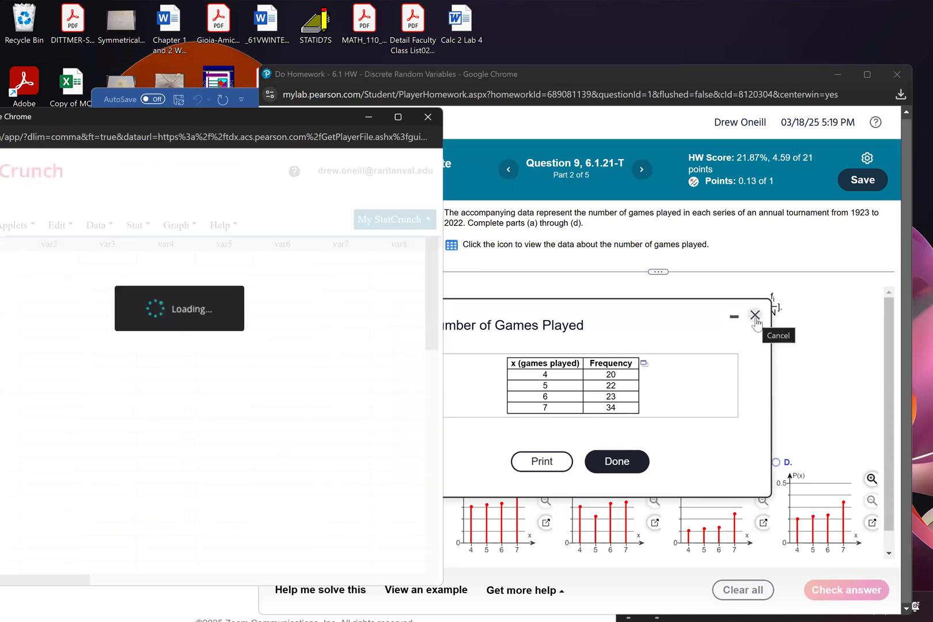
{"action": "left_click", "coordinate": [618, 471]}
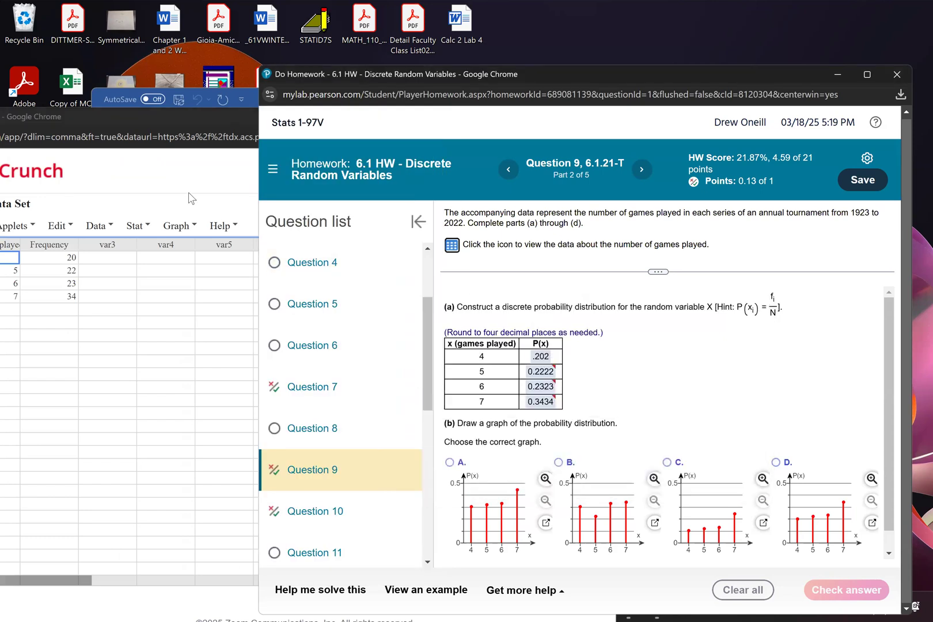
- Annotate the frequency table with the total 99 and each frequency over 99, circle the P(x) column, and clear the ink
{"action": "left_click", "coordinate": [7, 227]}
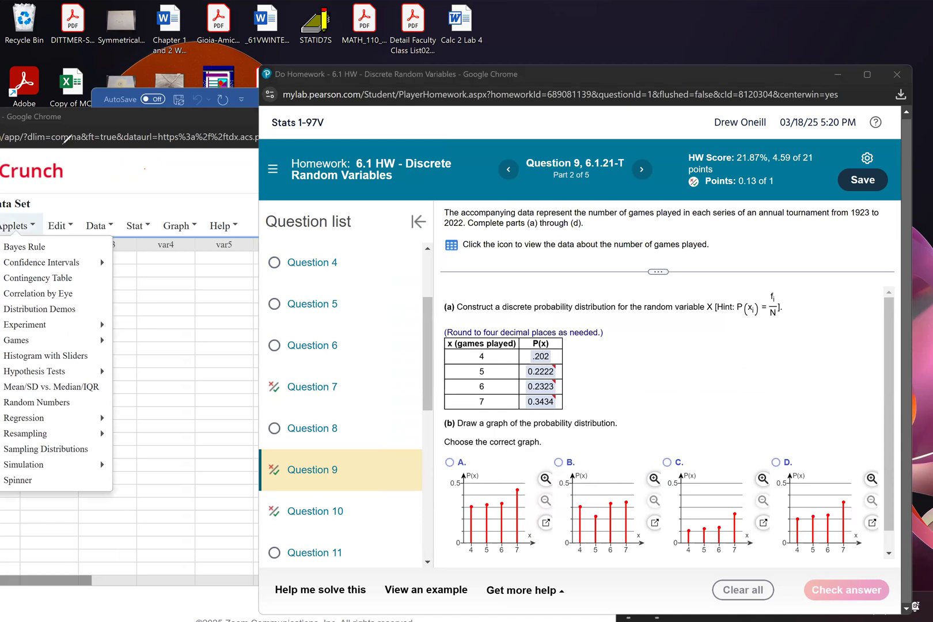
{"action": "left_click", "coordinate": [57, 176]}
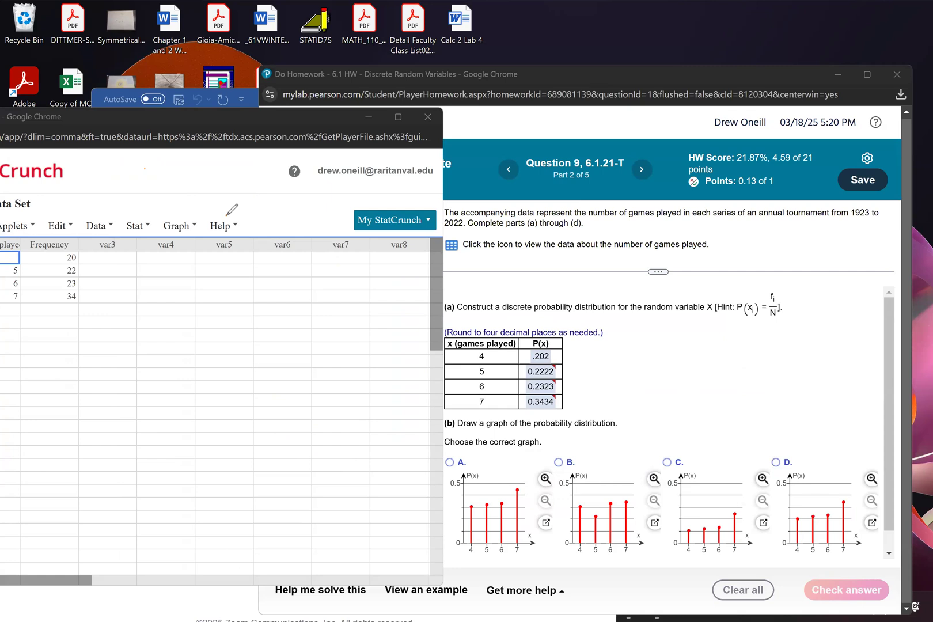
{"action": "mouse_move", "coordinate": [224, 293]}
{"action": "left_mouse_down"}
{"action": "mouse_move", "coordinate": [201, 314]}
{"action": "mouse_move", "coordinate": [211, 362]}
{"action": "left_mouse_up"}
{"action": "left_click_drag", "start_coordinate": [245, 311], "coordinate": [249, 356]}
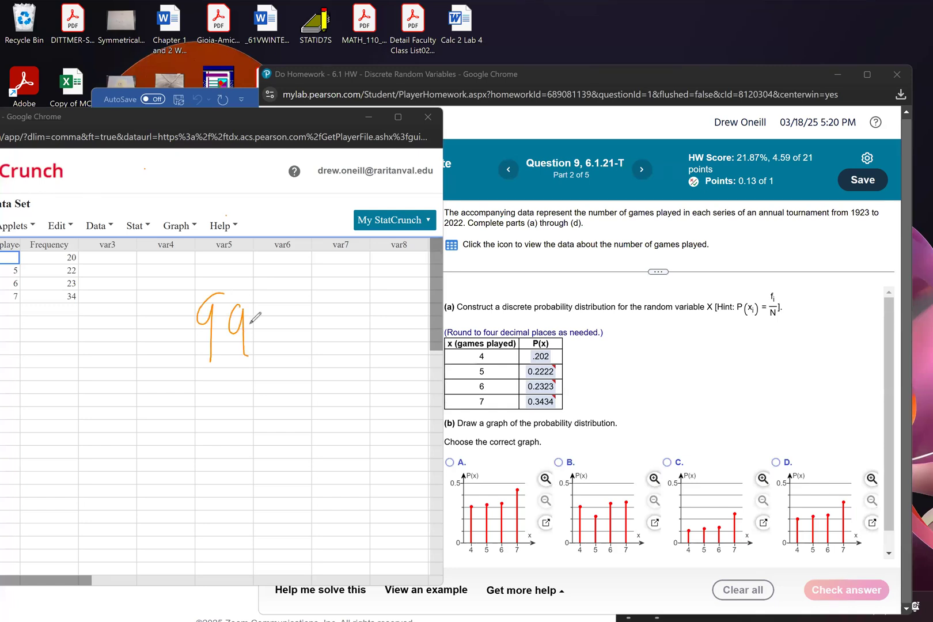
{"action": "mouse_move", "coordinate": [310, 289]}
{"action": "left_mouse_down"}
{"action": "mouse_move", "coordinate": [312, 326]}
{"action": "mouse_move", "coordinate": [338, 322]}
{"action": "left_mouse_up"}
{"action": "left_click_drag", "start_coordinate": [344, 273], "coordinate": [346, 309]}
{"action": "mouse_move", "coordinate": [306, 336]}
{"action": "left_mouse_down"}
{"action": "mouse_move", "coordinate": [356, 343]}
{"action": "mouse_move", "coordinate": [319, 414]}
{"action": "mouse_move", "coordinate": [344, 407]}
{"action": "mouse_move", "coordinate": [320, 444]}
{"action": "mouse_move", "coordinate": [367, 438]}
{"action": "mouse_move", "coordinate": [334, 468]}
{"action": "mouse_move", "coordinate": [333, 483]}
{"action": "mouse_move", "coordinate": [350, 479]}
{"action": "mouse_move", "coordinate": [349, 521]}
{"action": "mouse_move", "coordinate": [357, 520]}
{"action": "mouse_move", "coordinate": [343, 548]}
{"action": "left_mouse_up"}
{"action": "mouse_move", "coordinate": [390, 479]}
{"action": "left_mouse_down"}
{"action": "mouse_move", "coordinate": [410, 527]}
{"action": "mouse_move", "coordinate": [396, 542]}
{"action": "left_mouse_up"}
{"action": "mouse_move", "coordinate": [579, 350]}
{"action": "left_mouse_down"}
{"action": "mouse_move", "coordinate": [553, 429]}
{"action": "mouse_move", "coordinate": [536, 337]}
{"action": "left_mouse_up"}
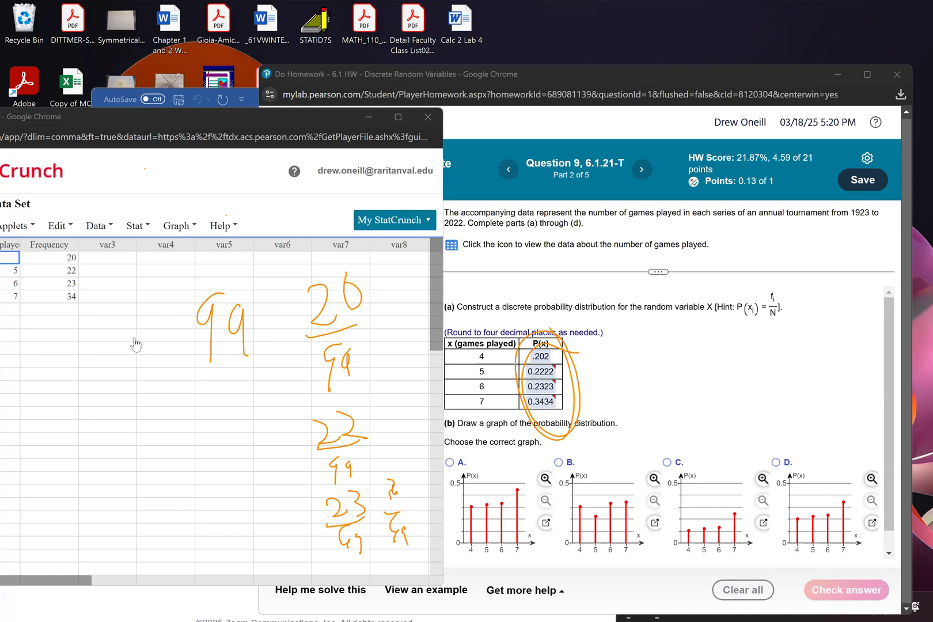
{"action": "left_click", "coordinate": [416, 512]}
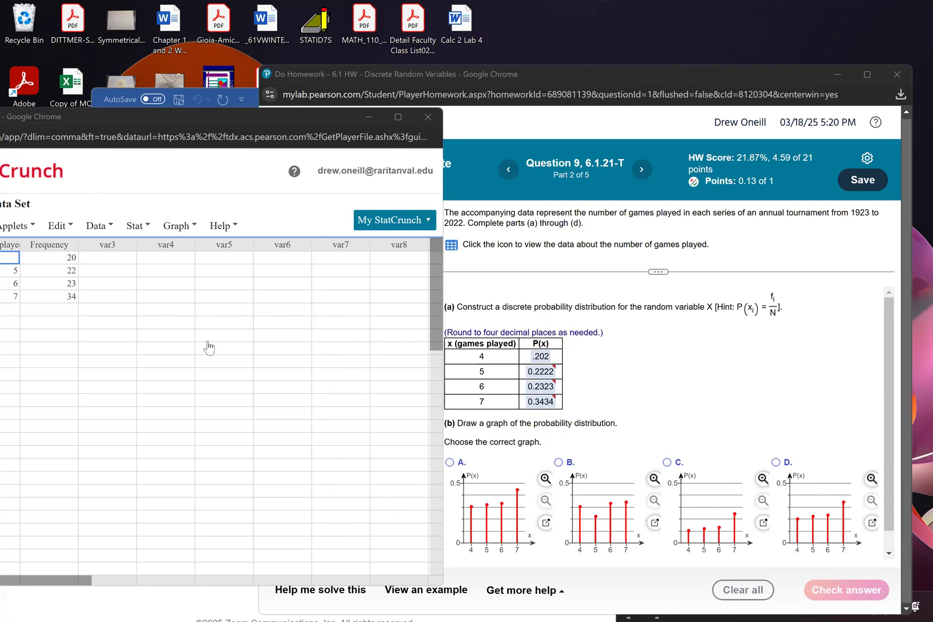
- Enter the probabilities .202, .2222, .2323 and .3434 in the first four rows of var4
{"action": "left_click", "coordinate": [178, 258]}
{"action": "type", "text": ".202"}
{"action": "key", "text": "Tab"}
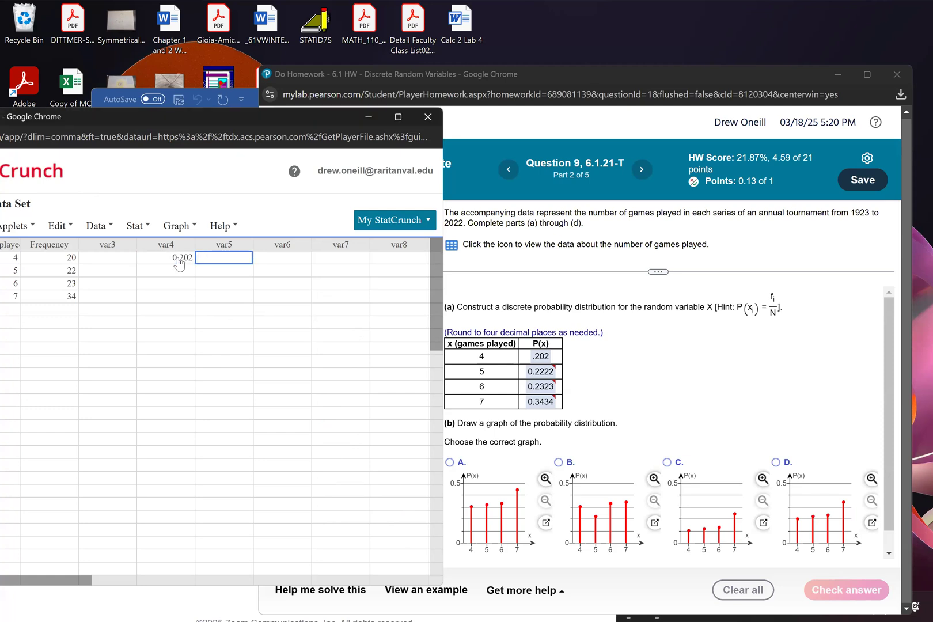
{"action": "key", "text": "Down"}
{"action": "key", "text": "Left"}
{"action": "type", "text": ".2222"}
{"action": "key", "text": "Tab"}
{"action": "key", "text": "Tab"}
{"action": "key", "text": "Down"}
{"action": "key", "text": "Left"}
{"action": "key", "text": "Left"}
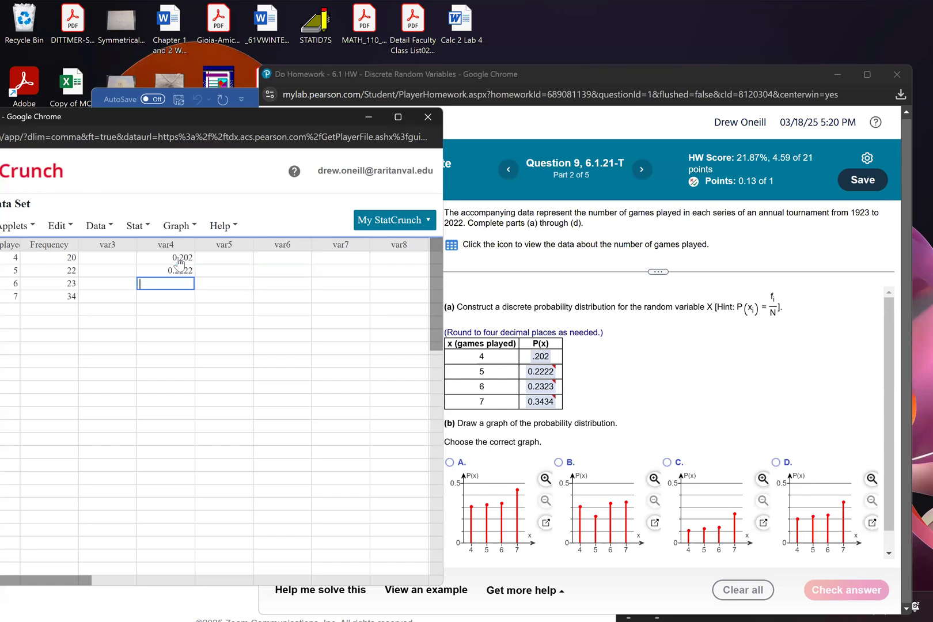
{"action": "type", "text": ".2323"}
{"action": "key", "text": "Return"}
{"action": "type", "text": ".3434"}
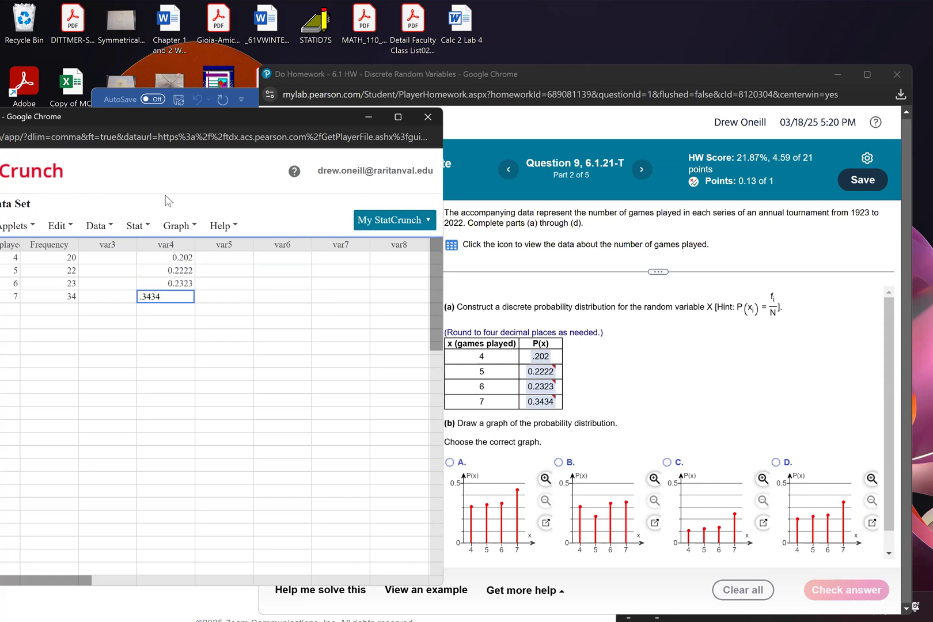
- Compute a Custom Calculator with values in x (games played) and weights in var4
{"action": "left_click", "coordinate": [139, 226]}
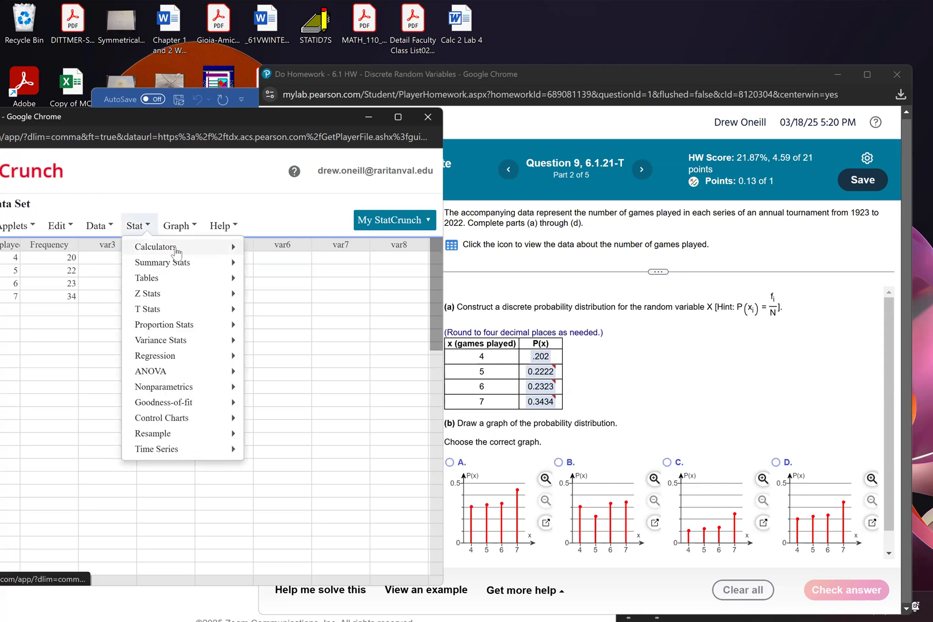
{"action": "mouse_move", "coordinate": [176, 252]}
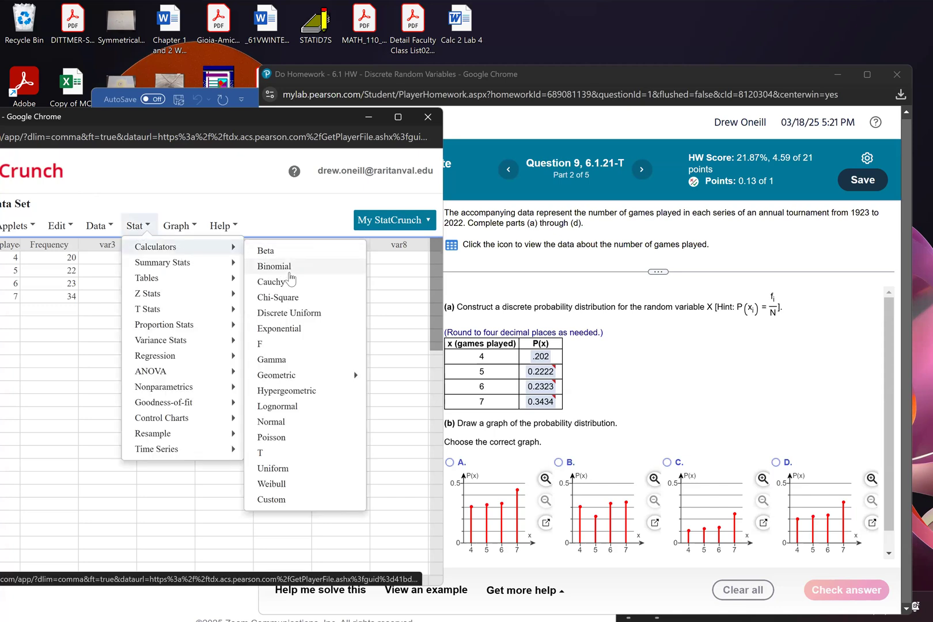
{"action": "left_click", "coordinate": [307, 500]}
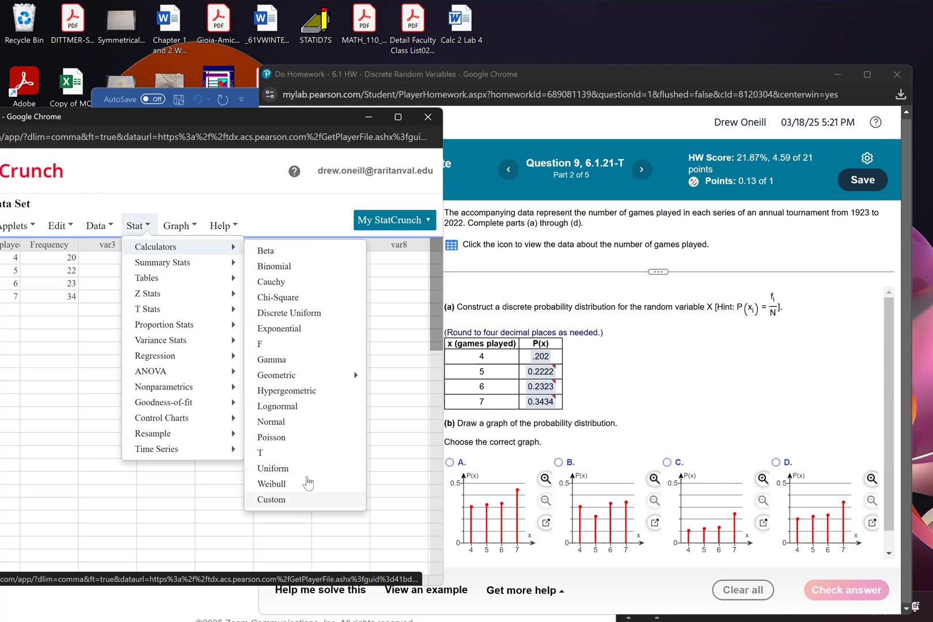
{"action": "left_click", "coordinate": [133, 319]}
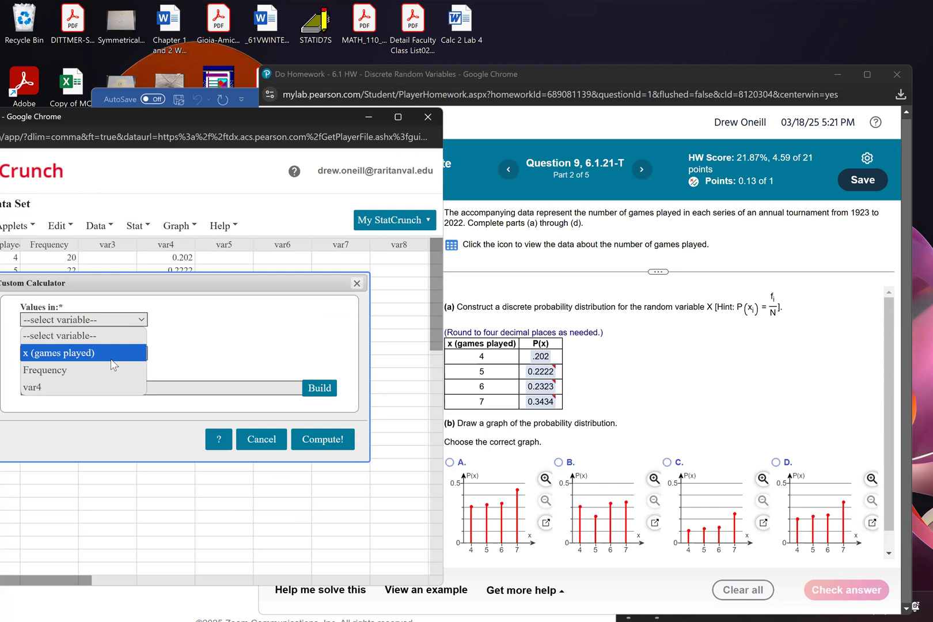
{"action": "left_click", "coordinate": [112, 358]}
{"action": "left_click", "coordinate": [111, 354]}
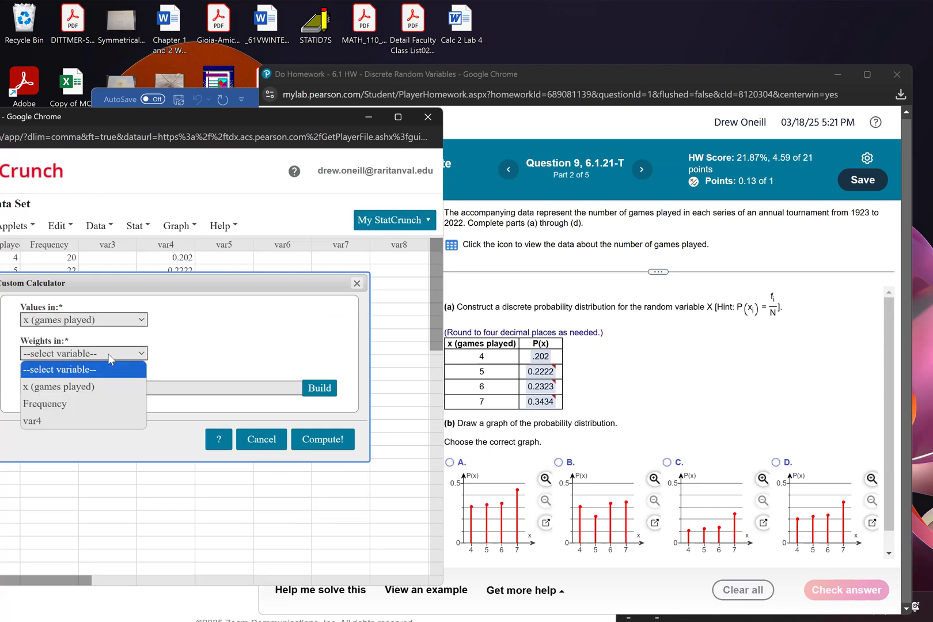
{"action": "left_click", "coordinate": [101, 421]}
{"action": "left_click", "coordinate": [315, 442]}
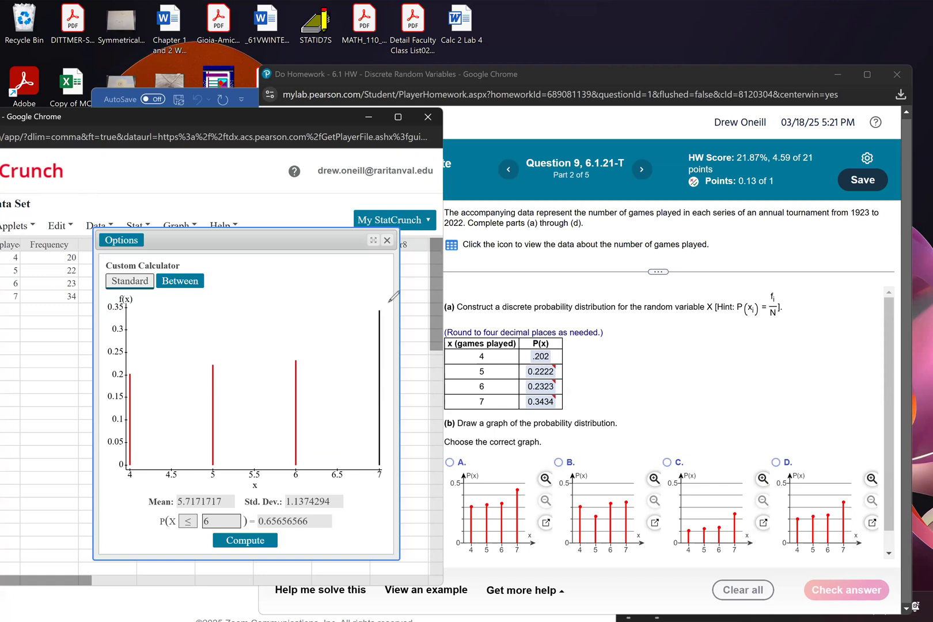
- Circle the top of the calculator's bar at 7, cross out graphs B and C, and circle option D in part (b)
{"action": "left_click_drag", "start_coordinate": [385, 303], "coordinate": [387, 297]}
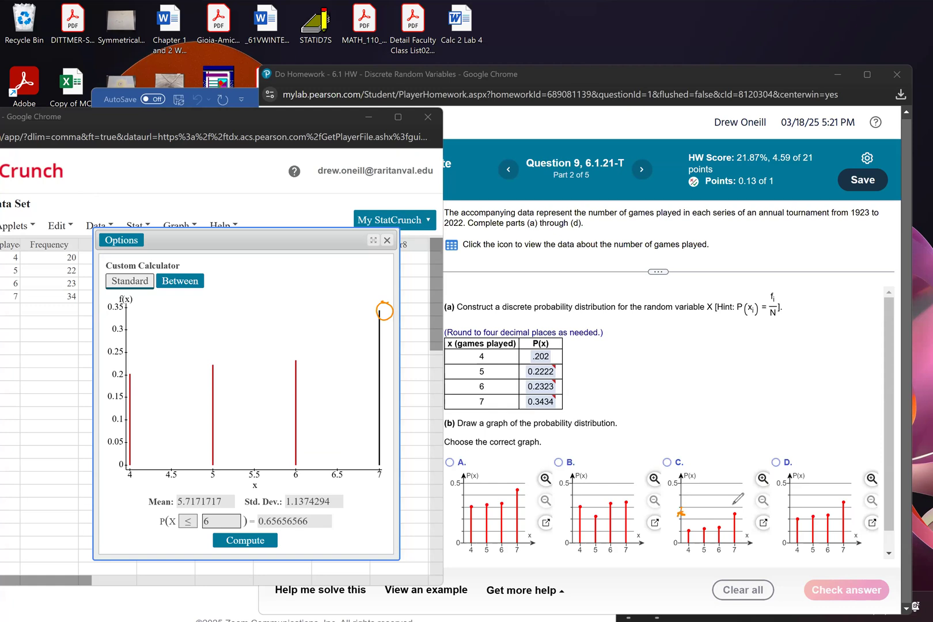
{"action": "left_click_drag", "start_coordinate": [662, 467], "coordinate": [729, 512]}
{"action": "left_click_drag", "start_coordinate": [725, 463], "coordinate": [692, 508]}
{"action": "mouse_move", "coordinate": [563, 466]}
{"action": "left_mouse_down"}
{"action": "mouse_move", "coordinate": [596, 491]}
{"action": "mouse_move", "coordinate": [574, 498]}
{"action": "left_mouse_up"}
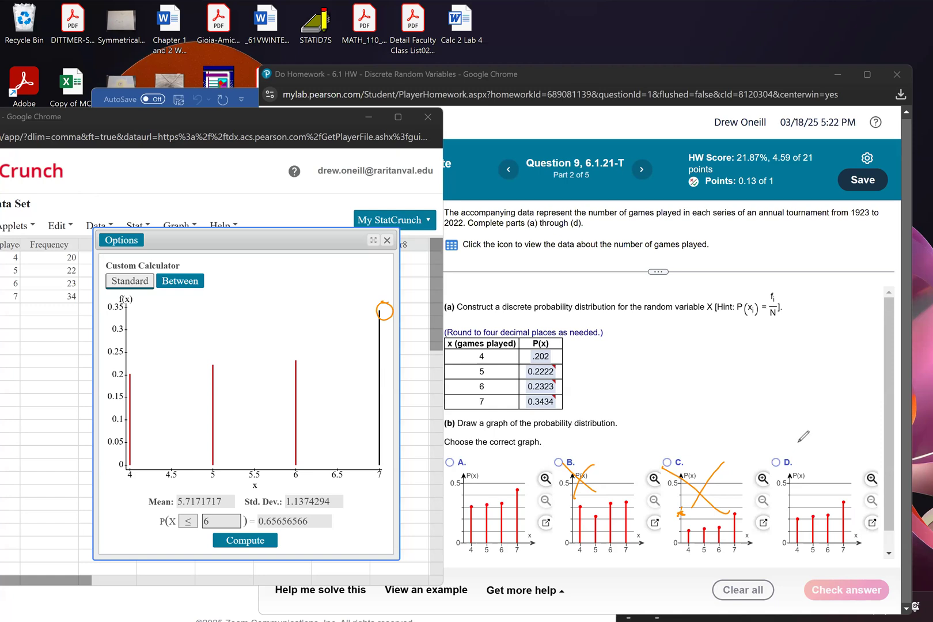
{"action": "left_click_drag", "start_coordinate": [772, 443], "coordinate": [797, 448]}
- Switch to Question 10, leaving Question 9 incomplete, and open its ideal number of children data in StatCrunch beside the homework
{"action": "left_click", "coordinate": [384, 241]}
{"action": "left_click", "coordinate": [484, 300]}
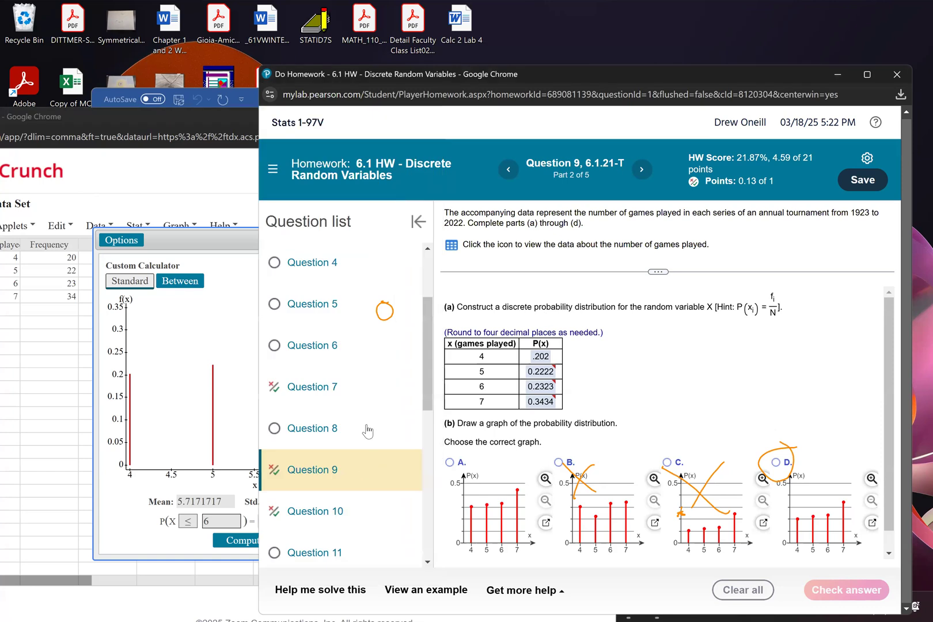
{"action": "scroll", "coordinate": [366, 426], "scroll_direction": "down", "scroll_amount": 2}
{"action": "left_click", "coordinate": [350, 412]}
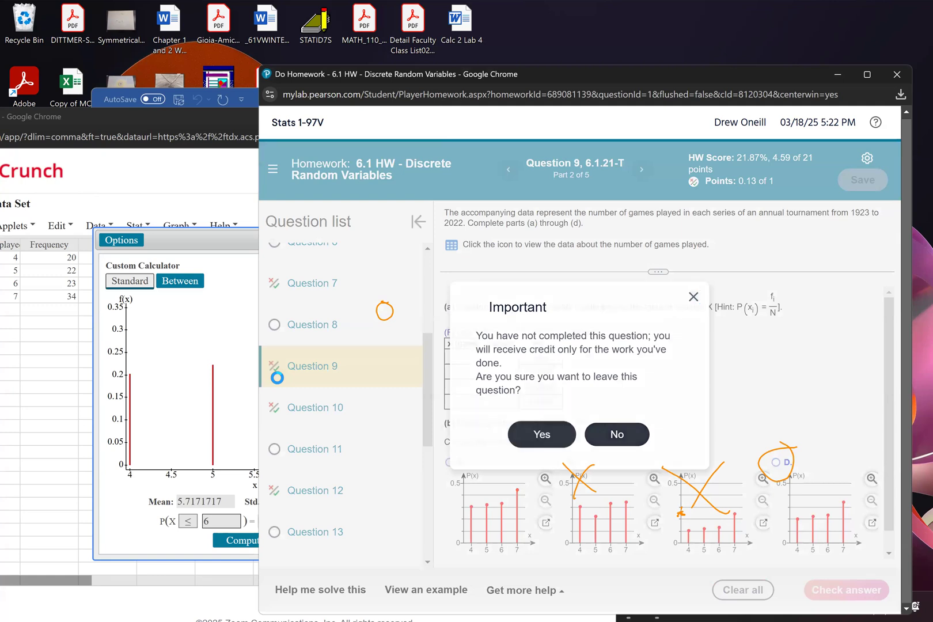
{"action": "left_click", "coordinate": [541, 435]}
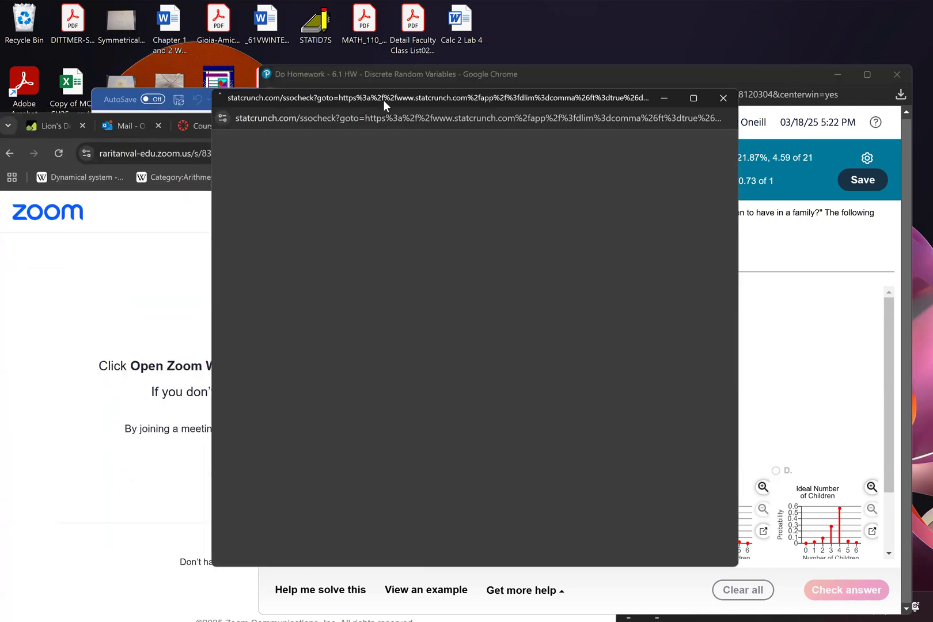
{"action": "left_click_drag", "start_coordinate": [384, 99], "coordinate": [301, 99]}
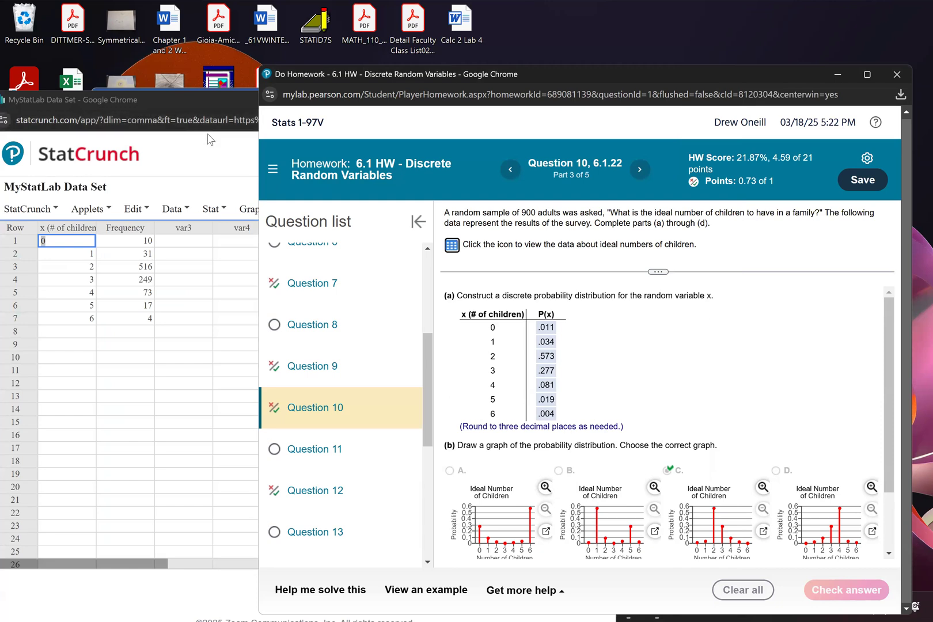
- Create a bar plot with summary using categories in x (# of children), counts in Frequency, and values shown above the bars
{"action": "left_click", "coordinate": [242, 229]}
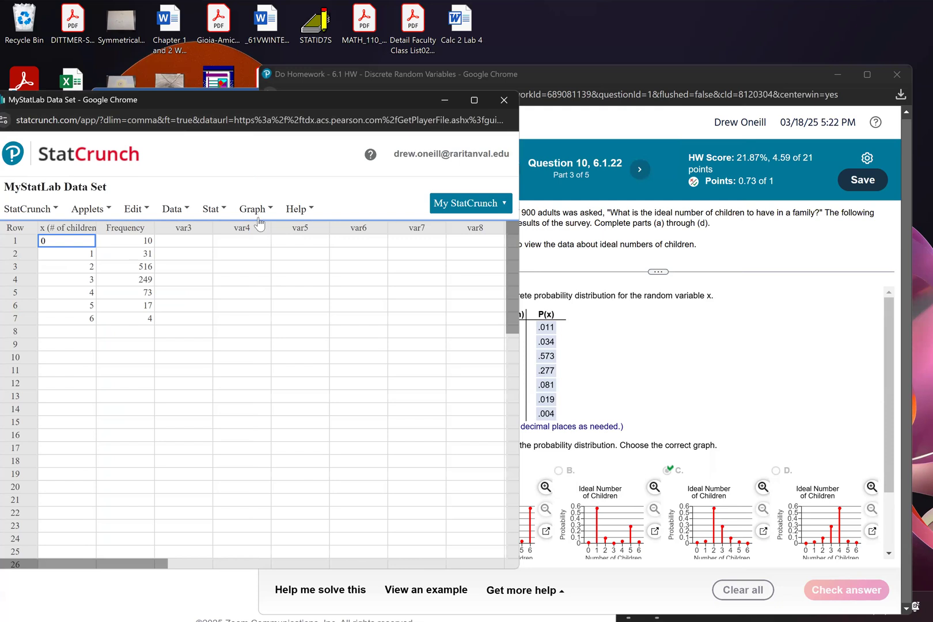
{"action": "left_click", "coordinate": [256, 209]}
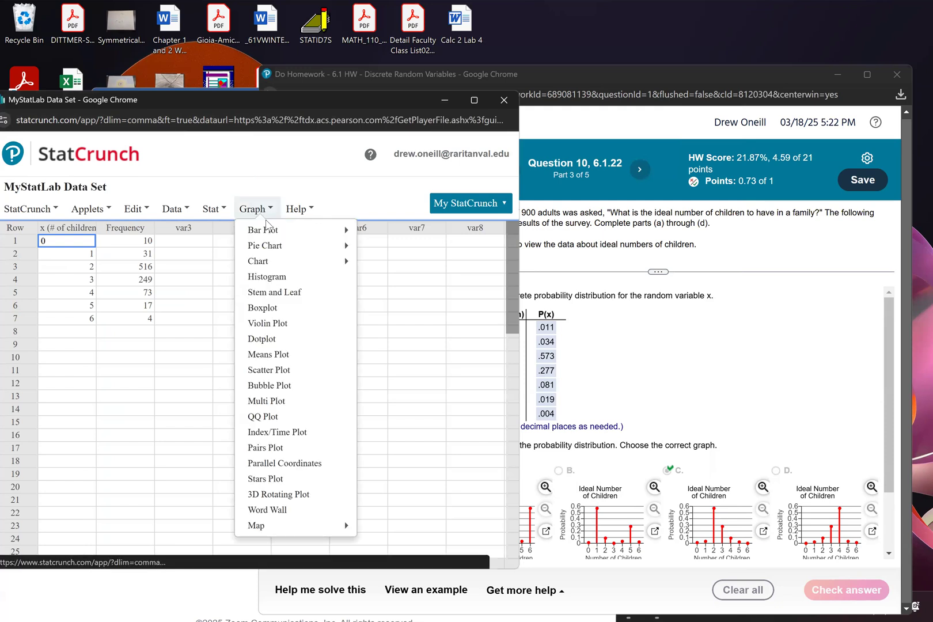
{"action": "mouse_move", "coordinate": [269, 230]}
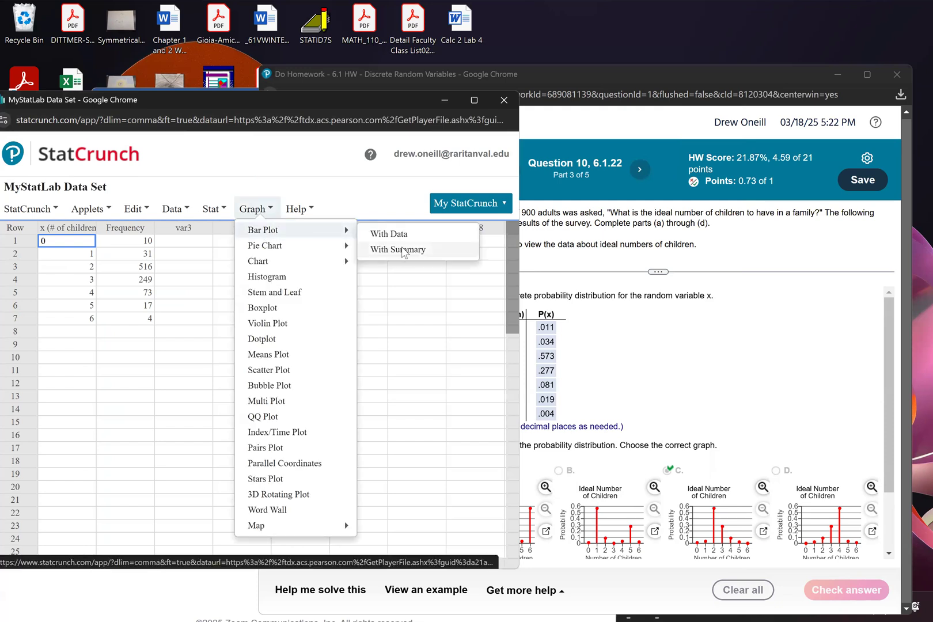
{"action": "left_click", "coordinate": [403, 250]}
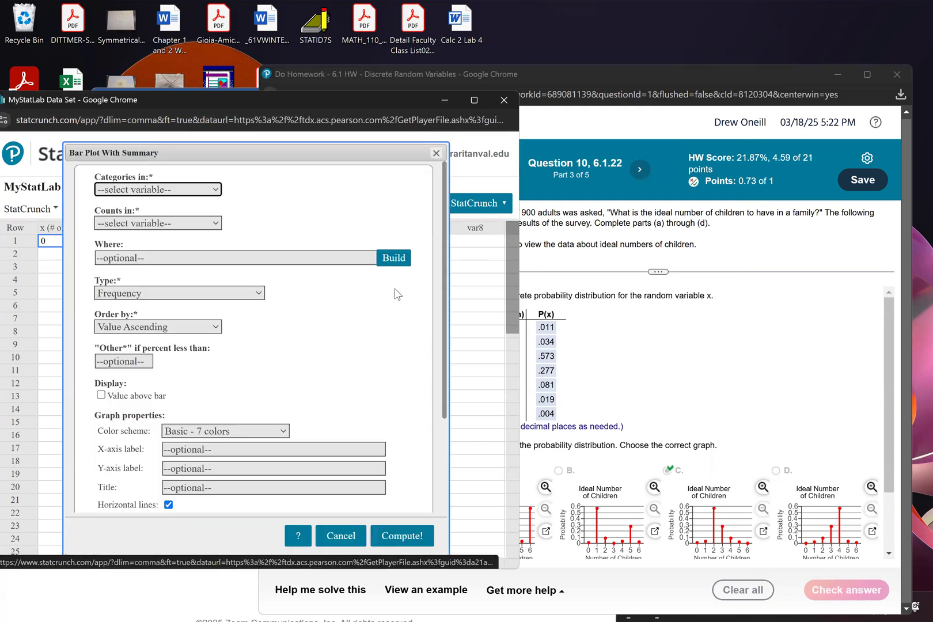
{"action": "left_click", "coordinate": [127, 400]}
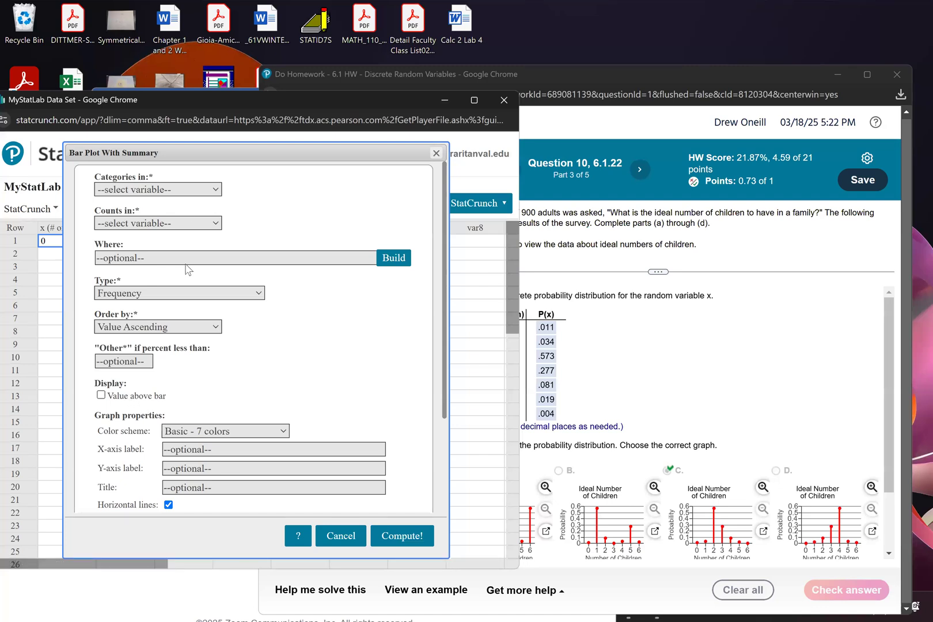
{"action": "left_click", "coordinate": [180, 190]}
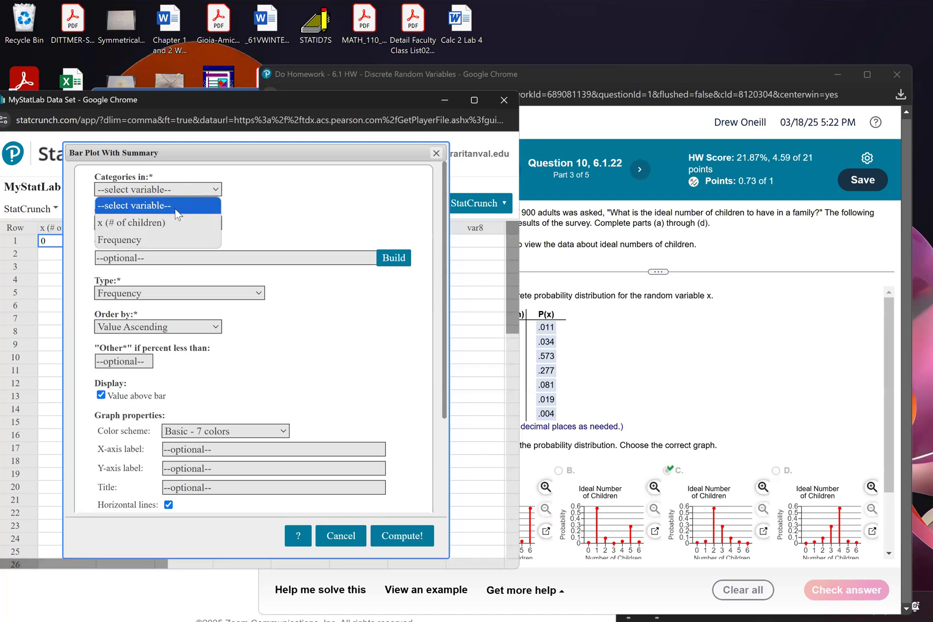
{"action": "left_click", "coordinate": [171, 222]}
{"action": "left_click", "coordinate": [171, 224]}
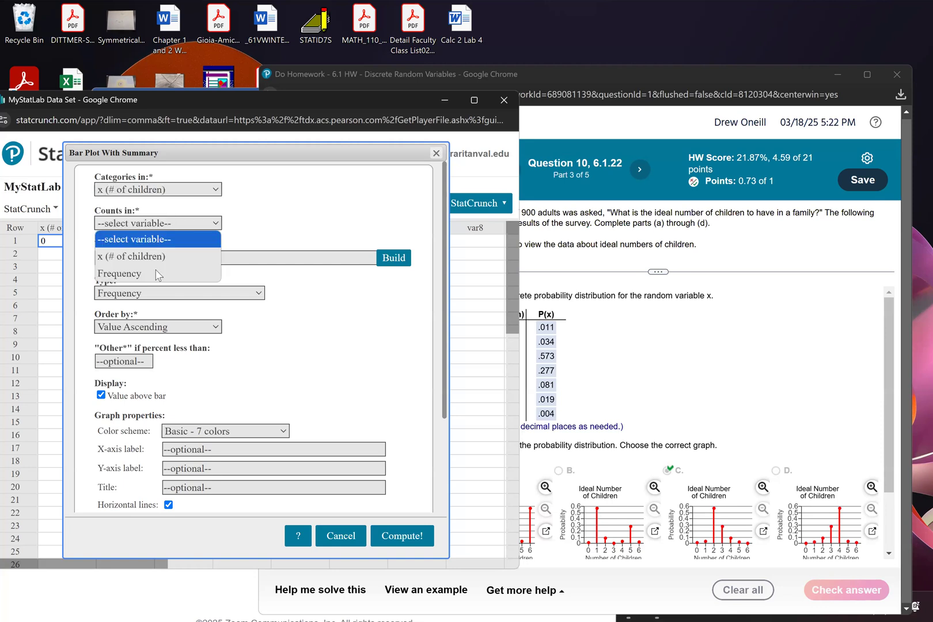
{"action": "left_click", "coordinate": [153, 269]}
{"action": "left_click", "coordinate": [411, 536]}
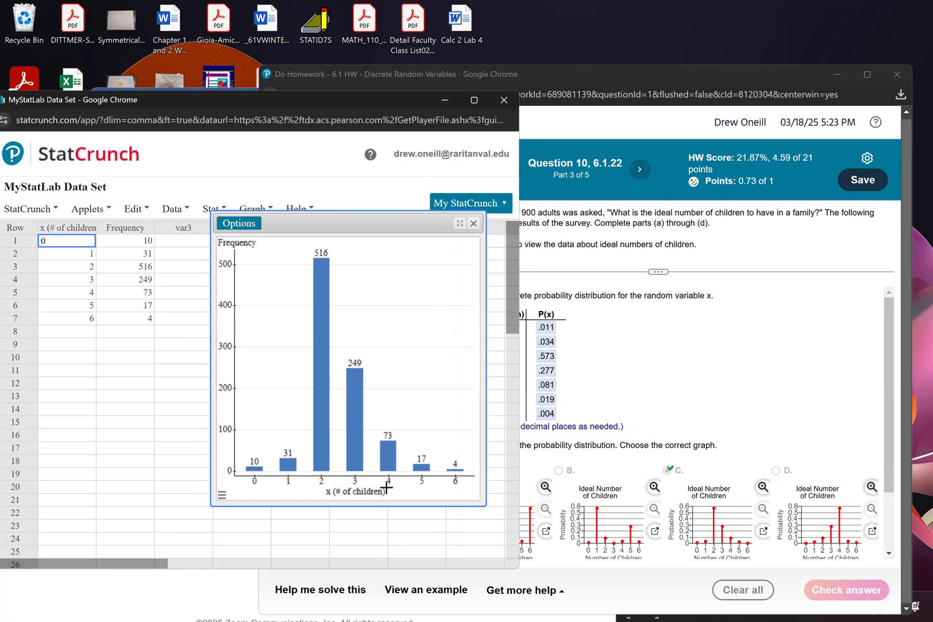
- Change the bar plot's type to Relative Frequency and widen the graph window so the bar values fit
{"action": "left_click", "coordinate": [239, 224]}
{"action": "left_click", "coordinate": [235, 240]}
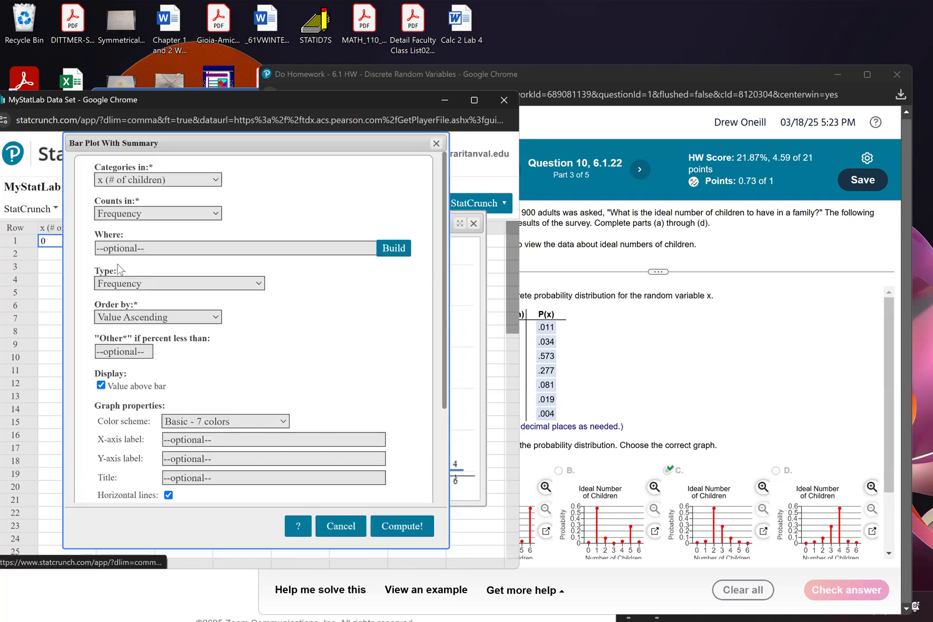
{"action": "left_click", "coordinate": [125, 288]}
{"action": "left_click", "coordinate": [127, 315]}
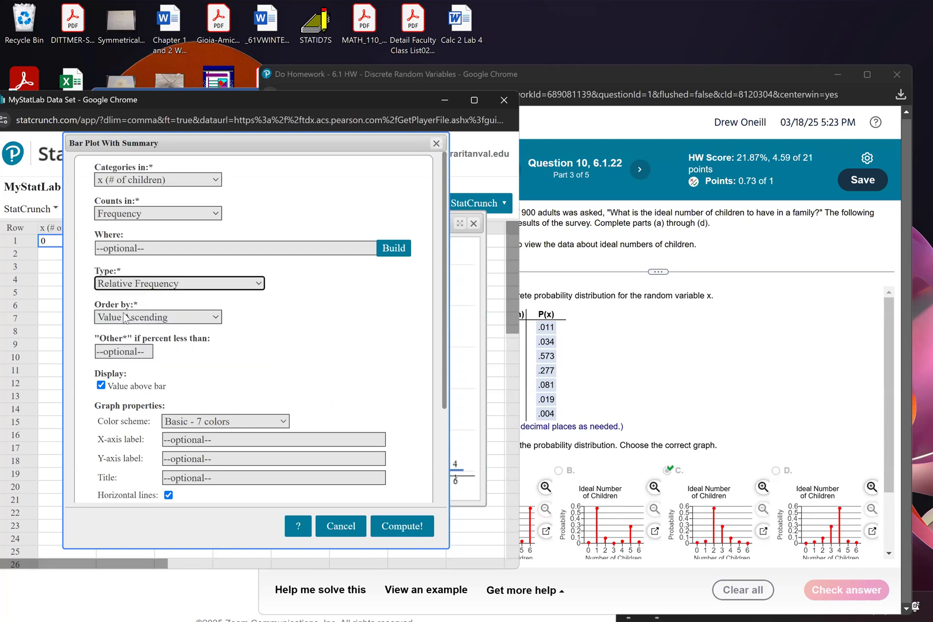
{"action": "left_click", "coordinate": [412, 530]}
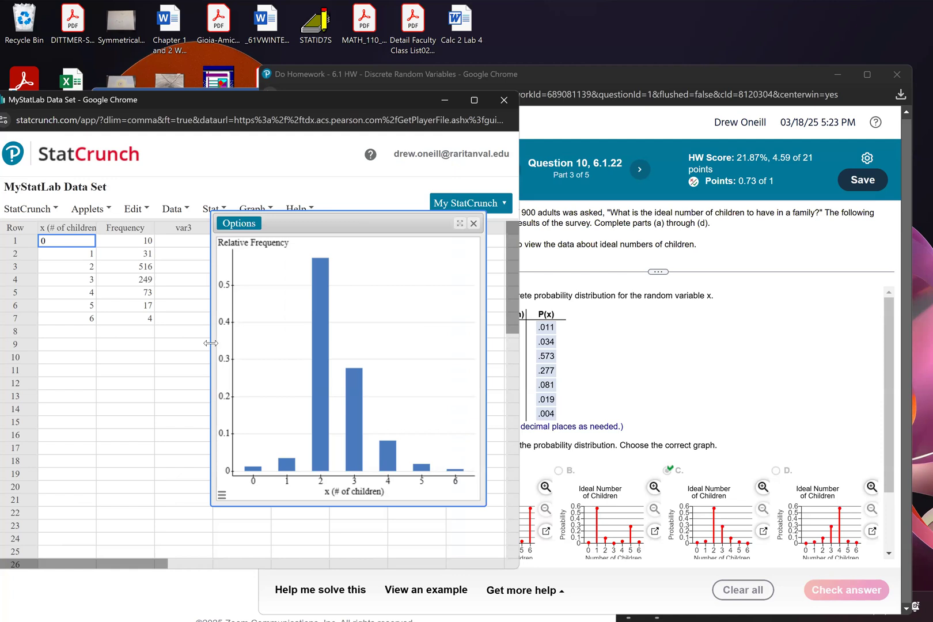
{"action": "left_click_drag", "start_coordinate": [50, 329], "coordinate": [48, 329]}
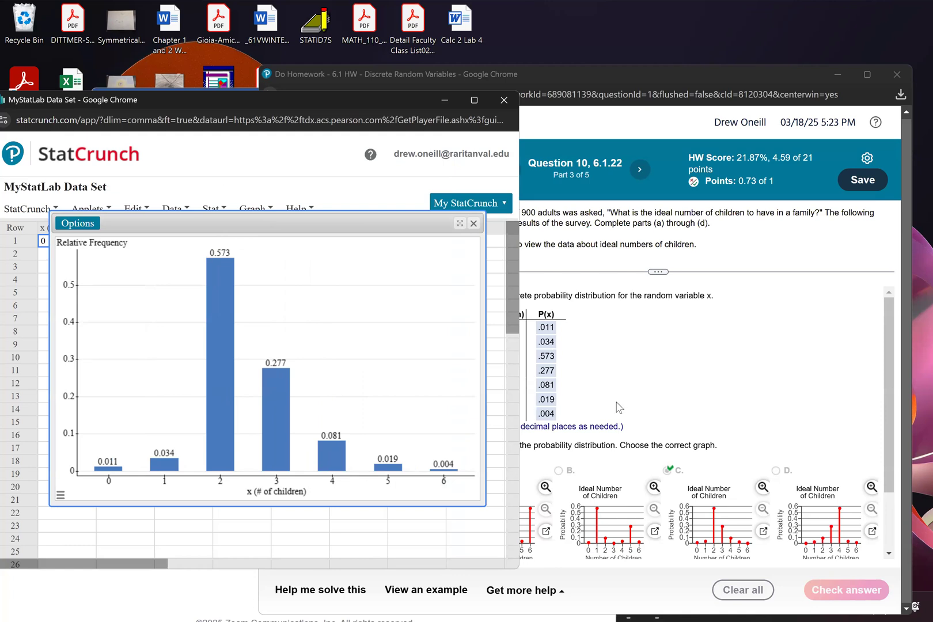
- Close the relative frequency plot and bring the homework's part (c) on the mean into view
{"action": "scroll", "coordinate": [618, 407], "scroll_direction": "down", "scroll_amount": 2}
{"action": "scroll", "coordinate": [618, 407], "scroll_direction": "down", "scroll_amount": 1}
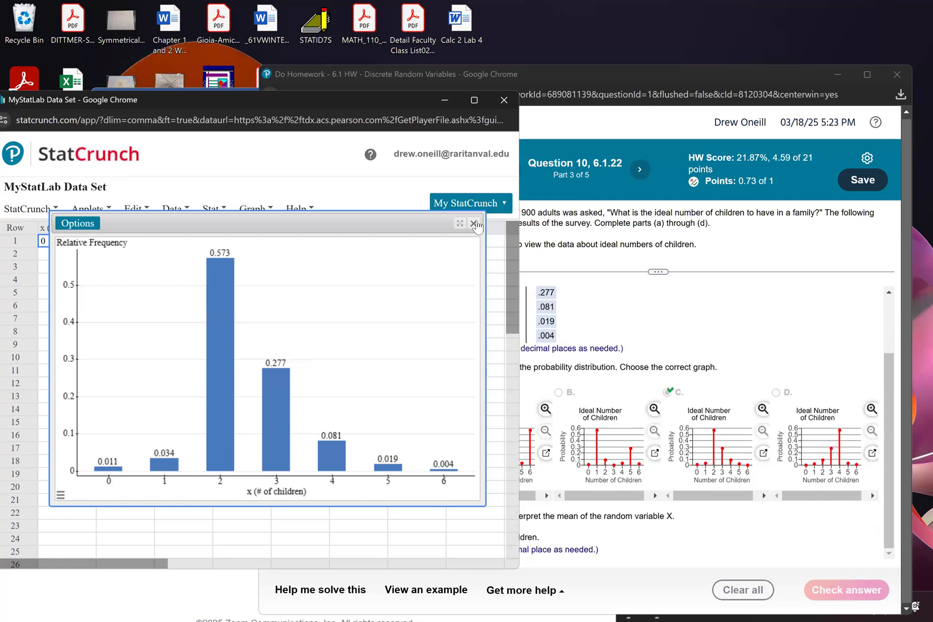
{"action": "left_click", "coordinate": [657, 362]}
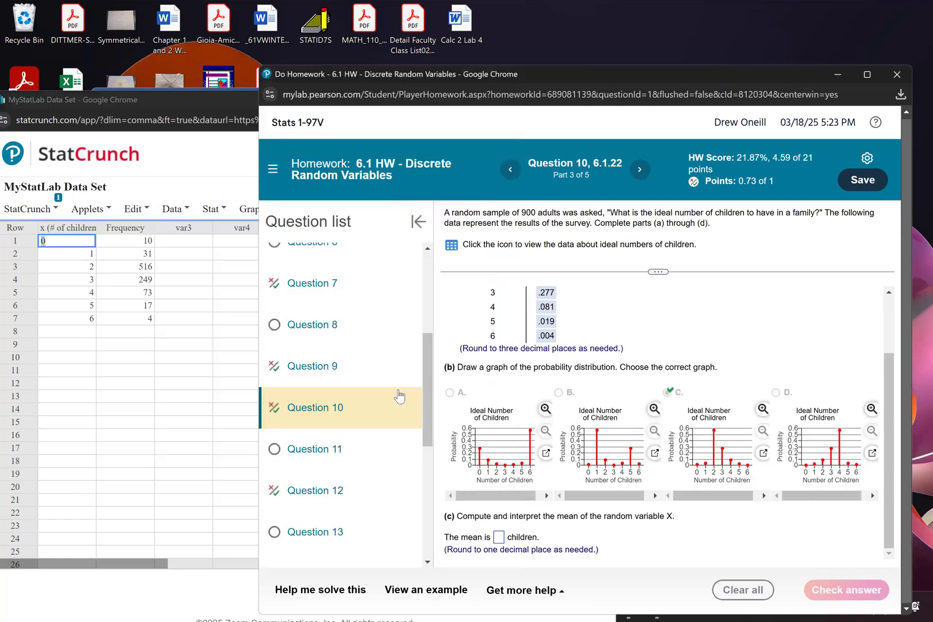
- Enter the probabilities .011 and .034 in the first two rows of var4
{"action": "left_click", "coordinate": [240, 238]}
{"action": "scroll", "coordinate": [642, 328], "scroll_direction": "up", "scroll_amount": 1}
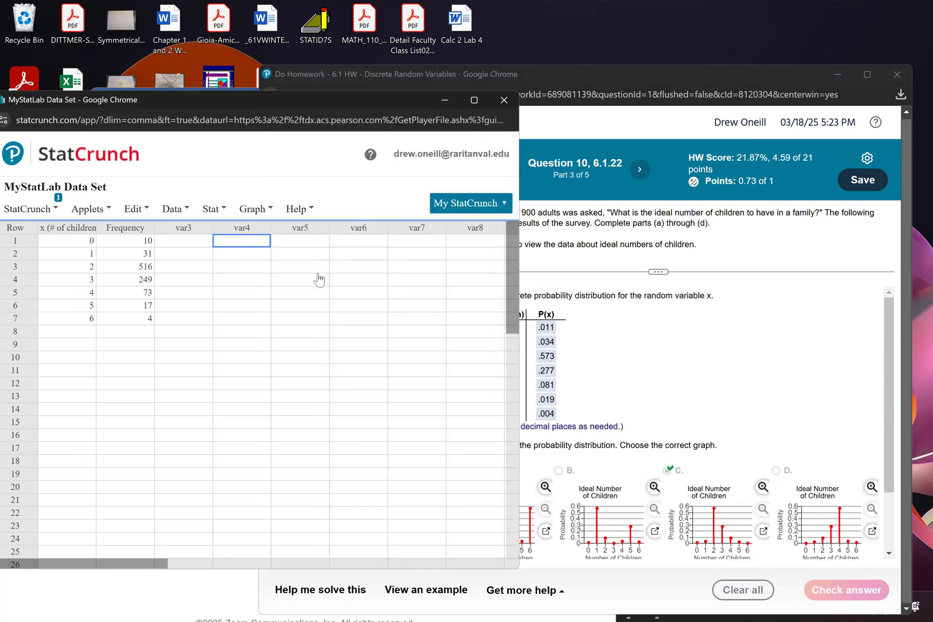
{"action": "type", "text": ".011"}
{"action": "key", "text": "Tab"}
{"action": "type", "text": ".03"}
{"action": "key", "text": "BackSpace"}
{"action": "key", "text": "BackSpace"}
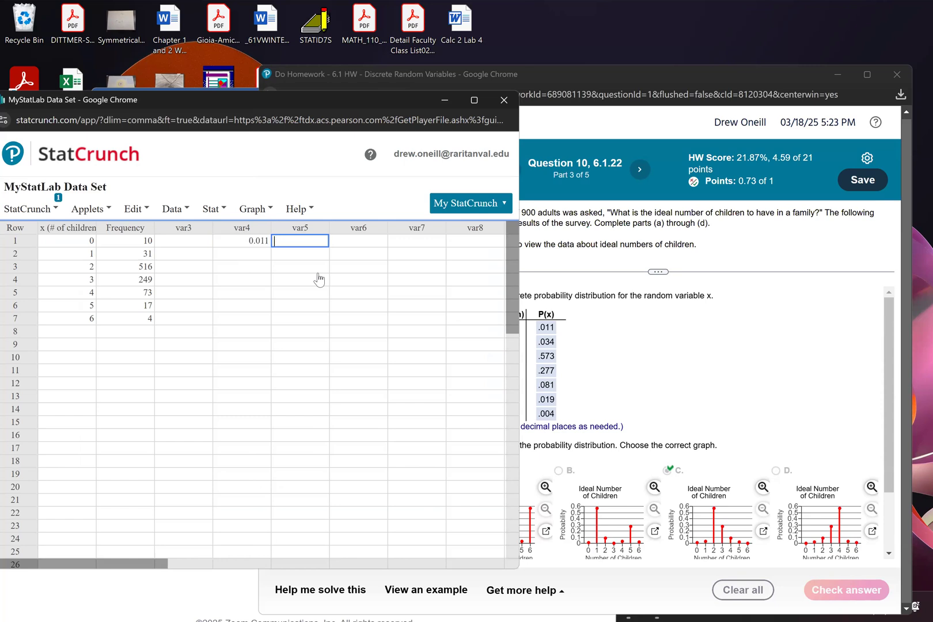
{"action": "key", "text": "Return"}
{"action": "type", "text": "0.034"}
{"action": "key", "text": "Return"}
- Enter the probabilities .573, .277, .081, .019 and .004 in rows 3 to 7 of var4
{"action": "type", "text": ".573"}
{"action": "key", "text": "Return"}
{"action": "type", "text": ".277"}
{"action": "key", "text": "Return"}
{"action": "type", "text": ".0"}
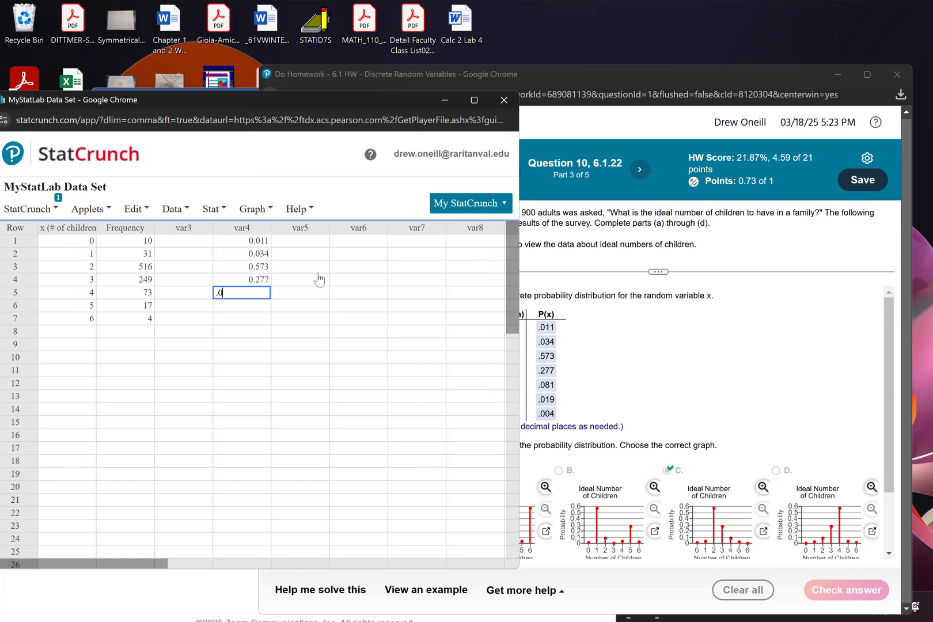
{"action": "type", "text": "81"}
{"action": "key", "text": "Return"}
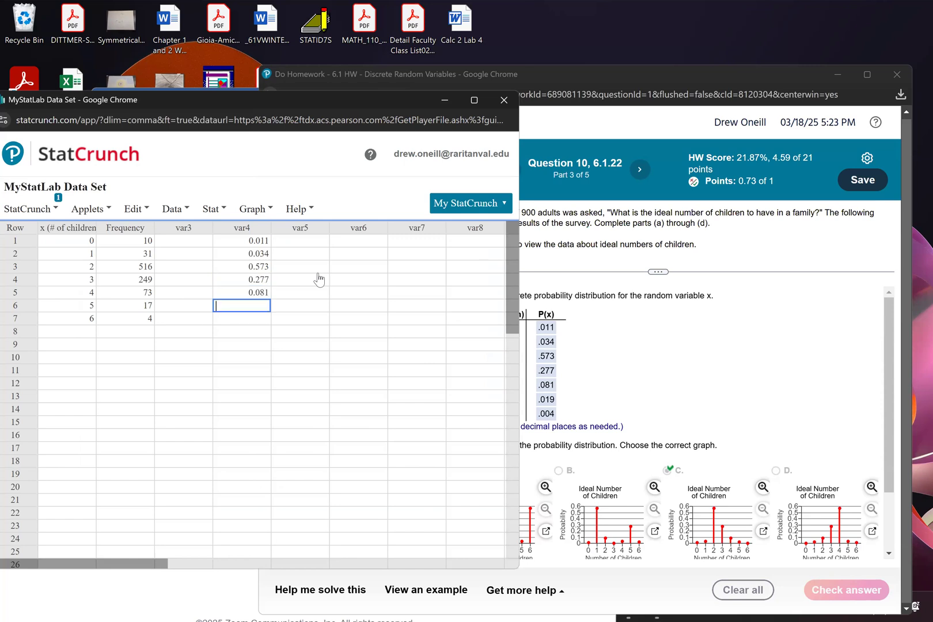
{"action": "type", "text": ".019"}
{"action": "key", "text": "Return"}
{"action": "type", "text": ".004"}
{"action": "key", "text": "Return"}
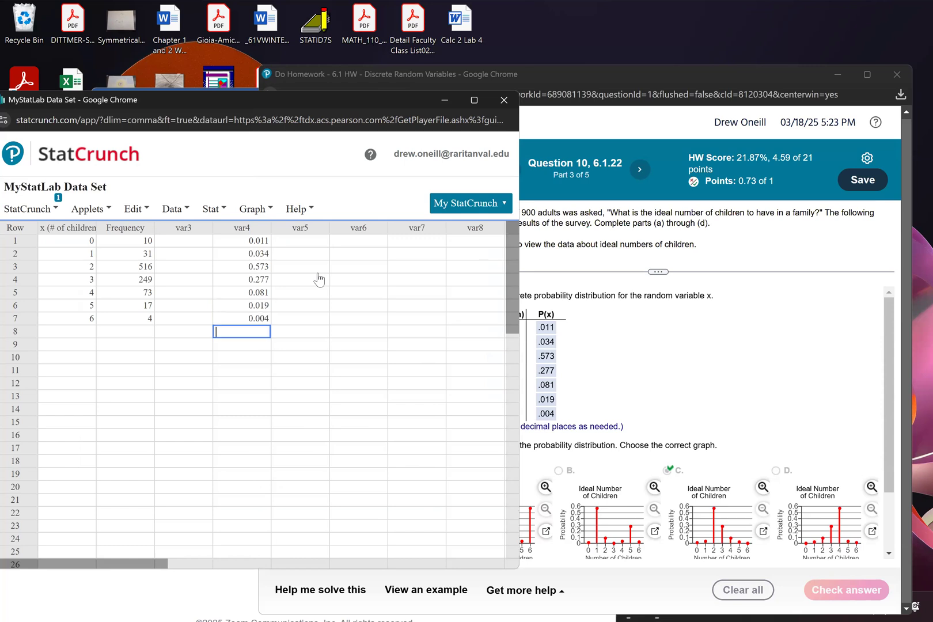
- Compute a Custom Calculator with values in x (# of children) and weights in var4
{"action": "left_click", "coordinate": [225, 217]}
{"action": "mouse_move", "coordinate": [242, 231]}
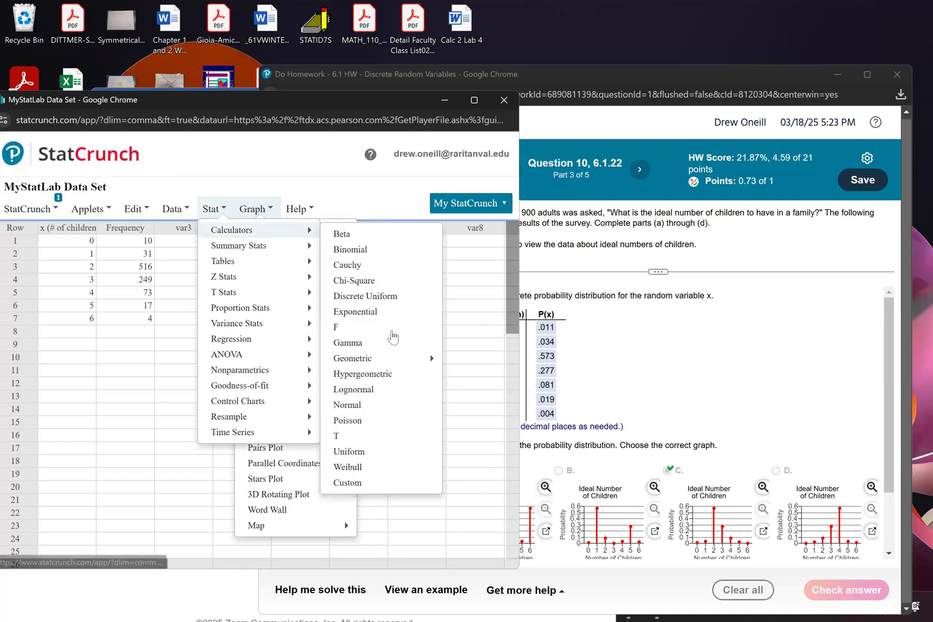
{"action": "left_click", "coordinate": [357, 485]}
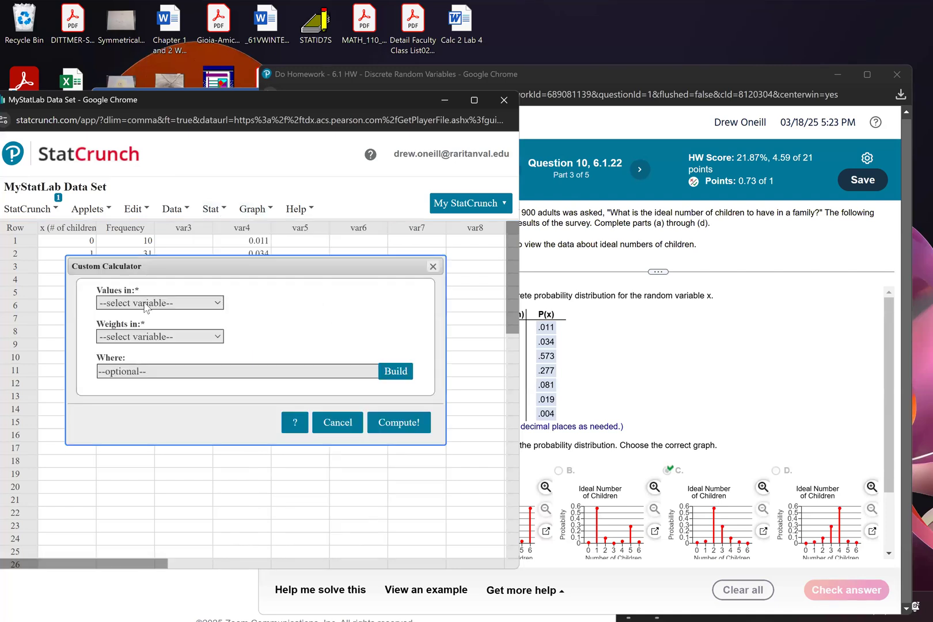
{"action": "left_click", "coordinate": [144, 302]}
{"action": "left_click", "coordinate": [143, 337]}
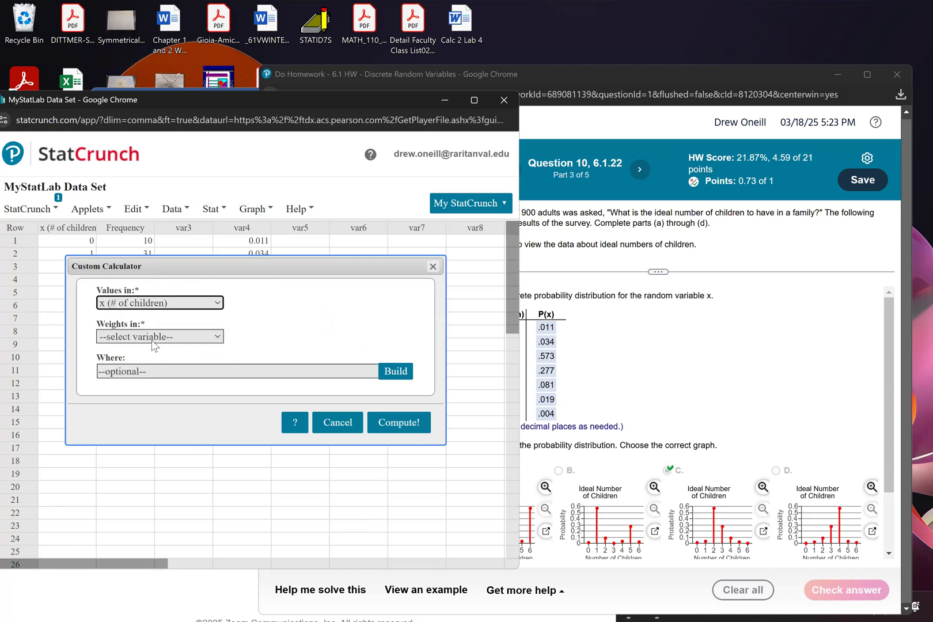
{"action": "left_click", "coordinate": [147, 336]}
{"action": "left_click", "coordinate": [133, 405]}
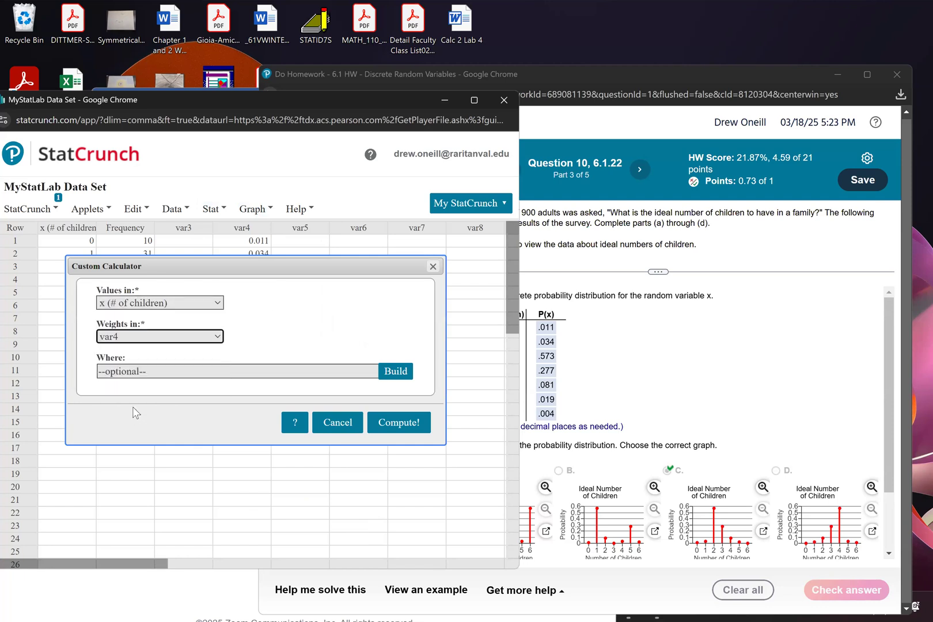
{"action": "left_click", "coordinate": [391, 423]}
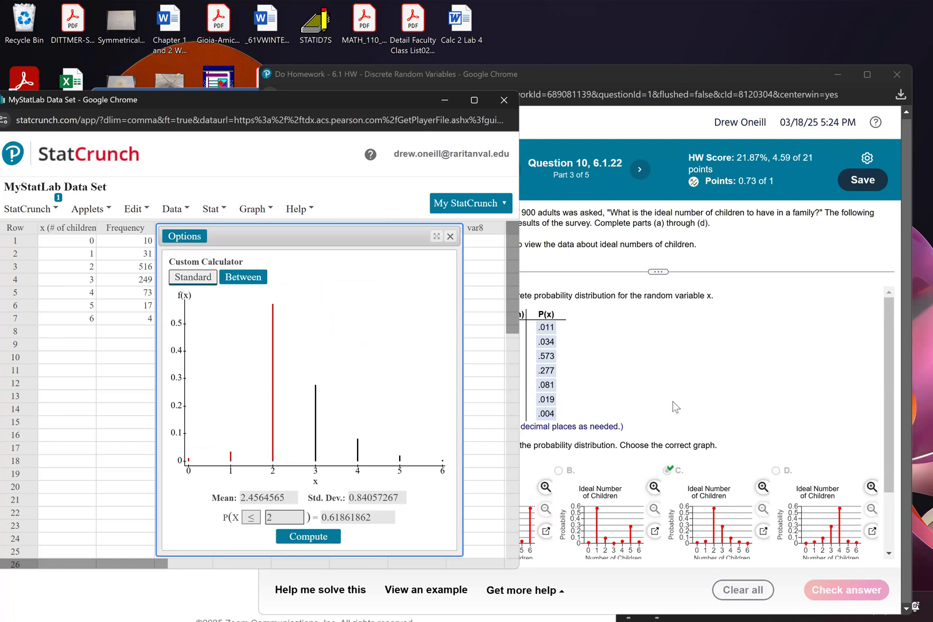
- Return to the homework's part (c), then leave Question 10 incomplete and open Question 11
{"action": "scroll", "coordinate": [588, 449], "scroll_direction": "down", "scroll_amount": 2}
{"action": "left_click", "coordinate": [588, 449]}
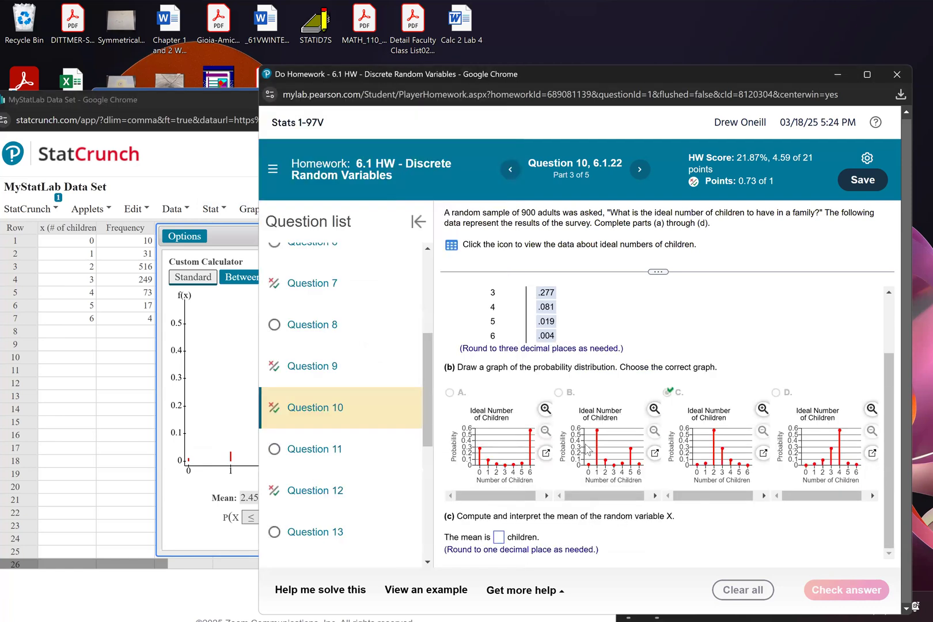
{"action": "left_click", "coordinate": [300, 458]}
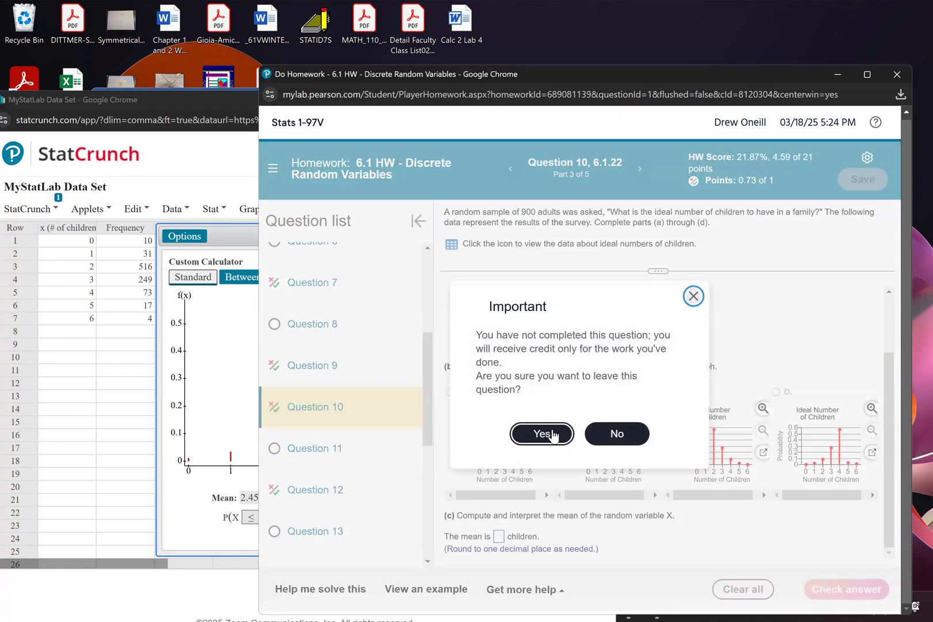
{"action": "left_click", "coordinate": [552, 434]}
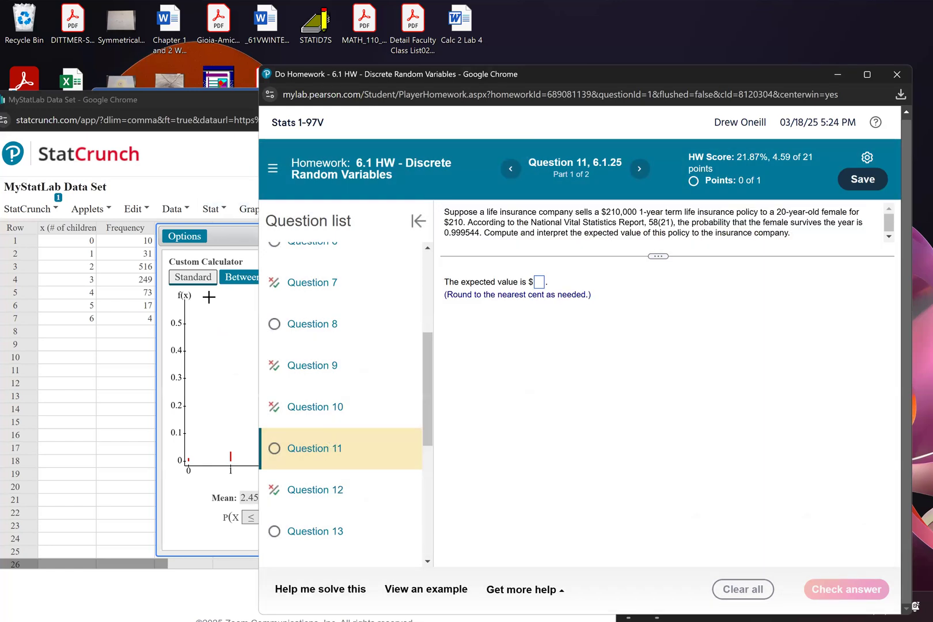
- Close the Custom Calculator and the StatCrunch window with the ideal number of children data
{"action": "left_click", "coordinate": [232, 235]}
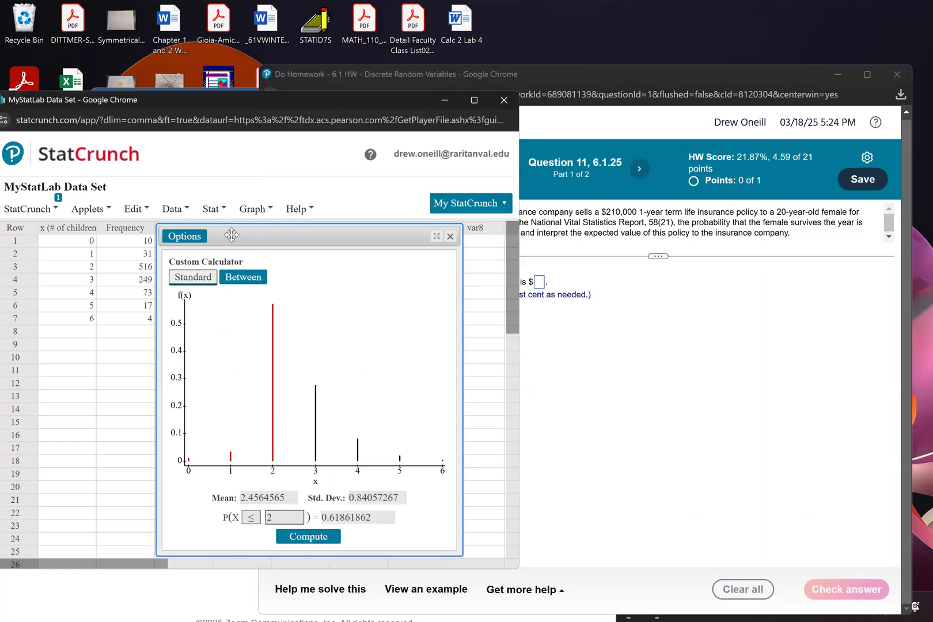
{"action": "left_click", "coordinate": [451, 236]}
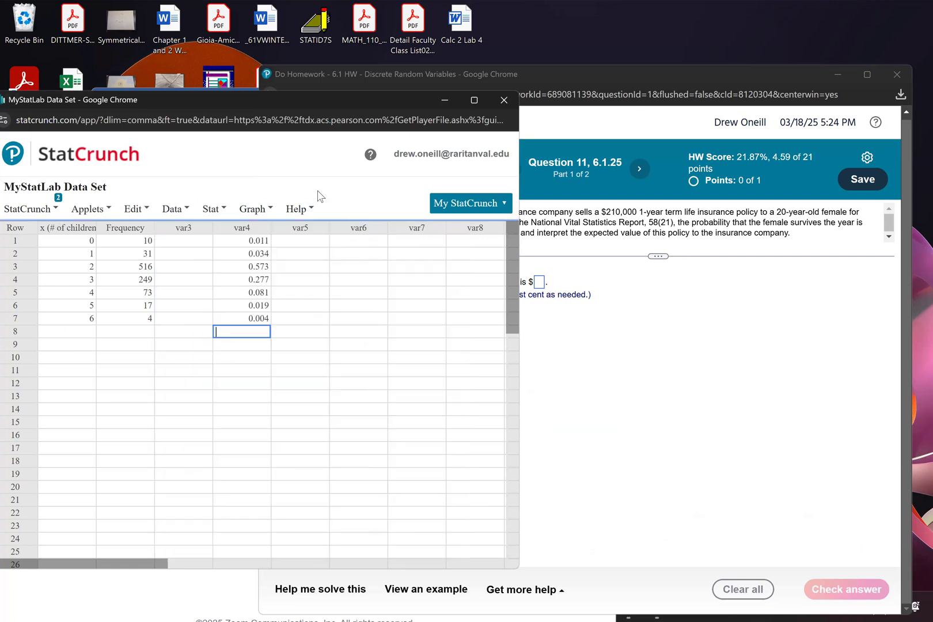
{"action": "left_click", "coordinate": [175, 209]}
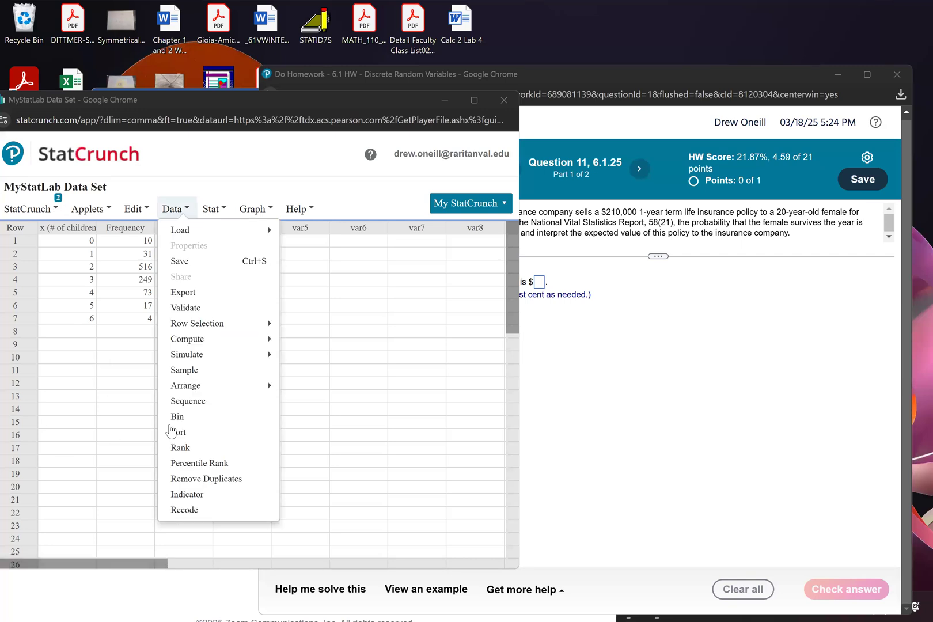
{"action": "mouse_move", "coordinate": [176, 230]}
{"action": "left_click", "coordinate": [216, 104]}
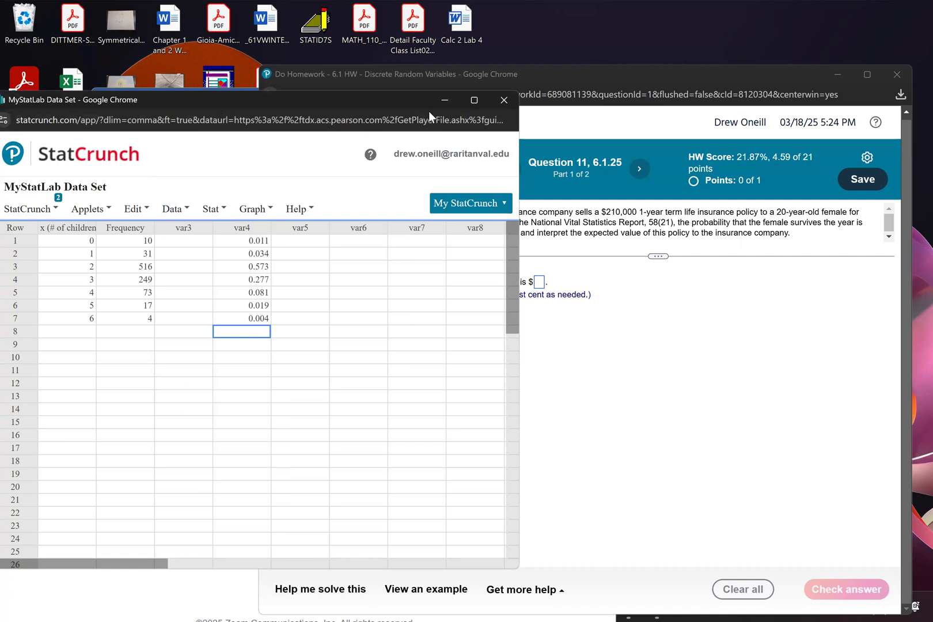
{"action": "left_click_drag", "start_coordinate": [429, 110], "coordinate": [449, 106]}
{"action": "left_click", "coordinate": [527, 96]}
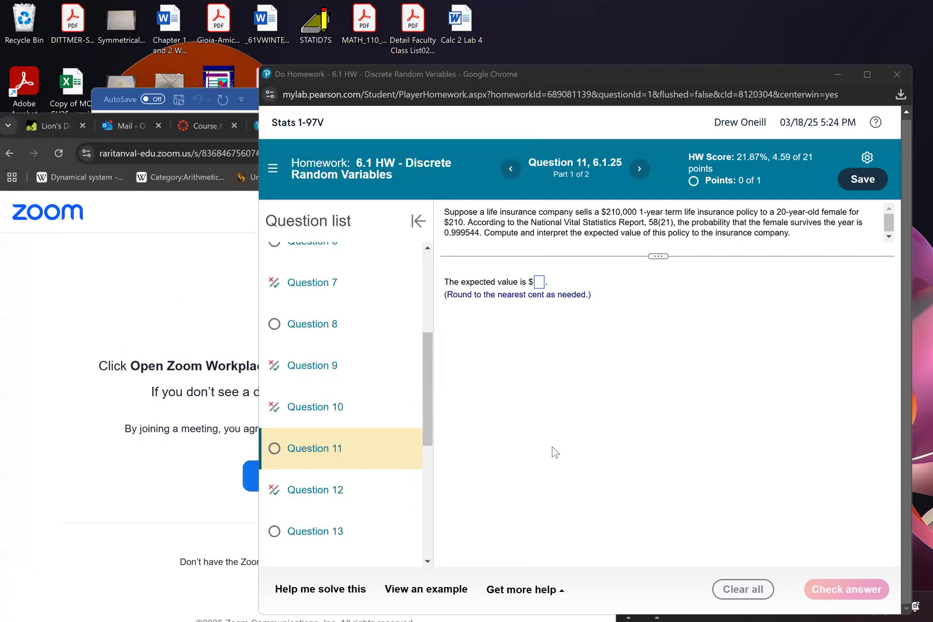
- Open a blank StatCrunch data table from Question 11's help options and arrange it beside the homework
{"action": "left_click", "coordinate": [531, 589]}
{"action": "left_click", "coordinate": [529, 500]}
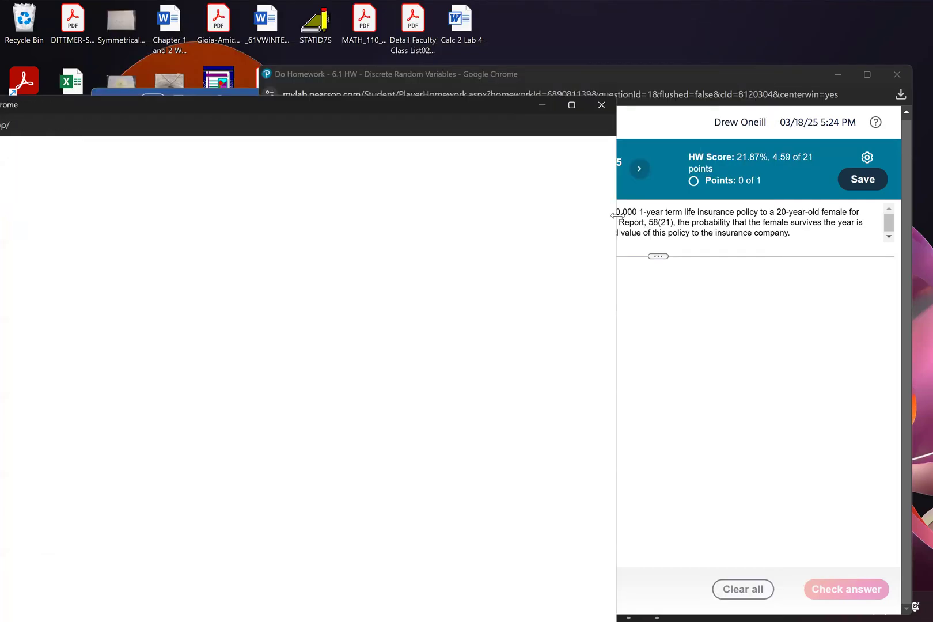
{"action": "left_click_drag", "start_coordinate": [617, 214], "coordinate": [406, 215]}
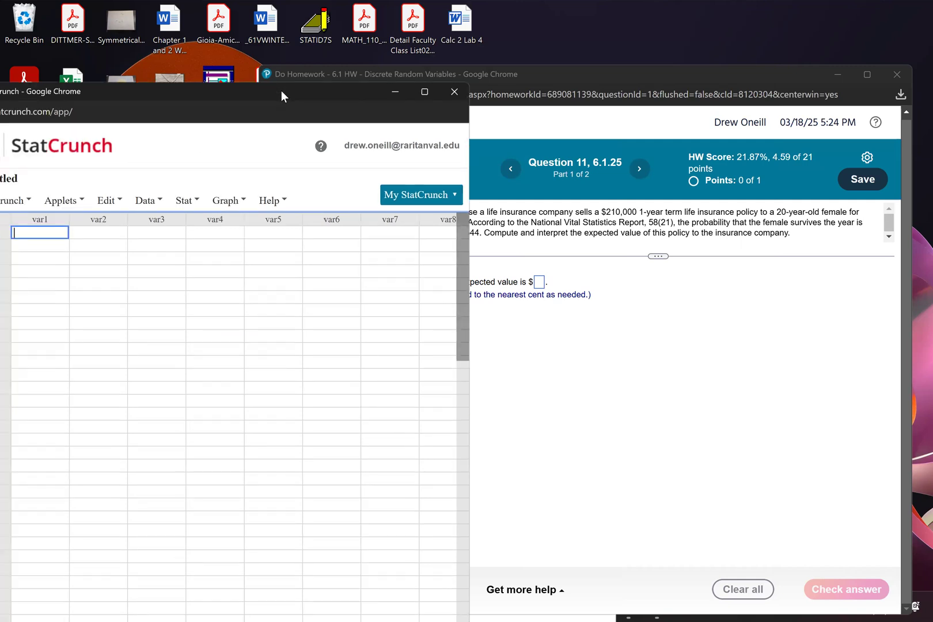
{"action": "left_click", "coordinate": [576, 265]}
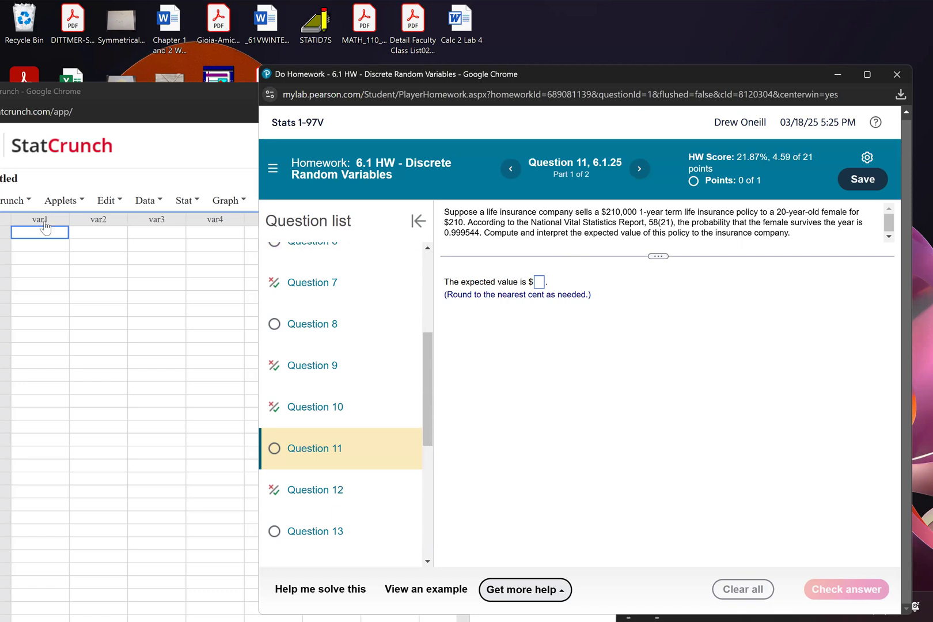
- Enter -209790 in row 1 of var1 in the blank StatCrunch table as the insurer's loss on a payout
{"action": "left_click", "coordinate": [154, 141]}
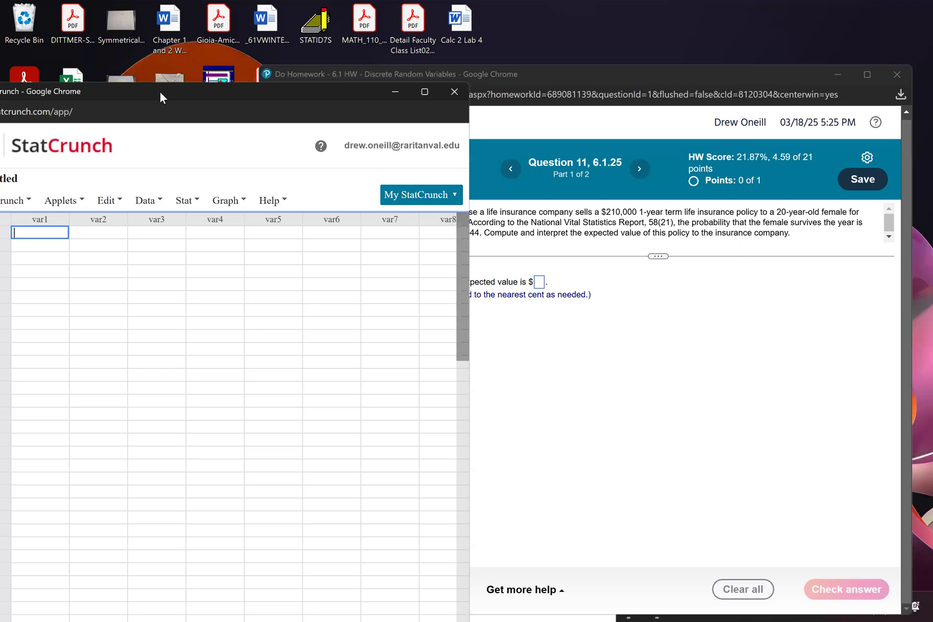
{"action": "type", "text": "-210000"}
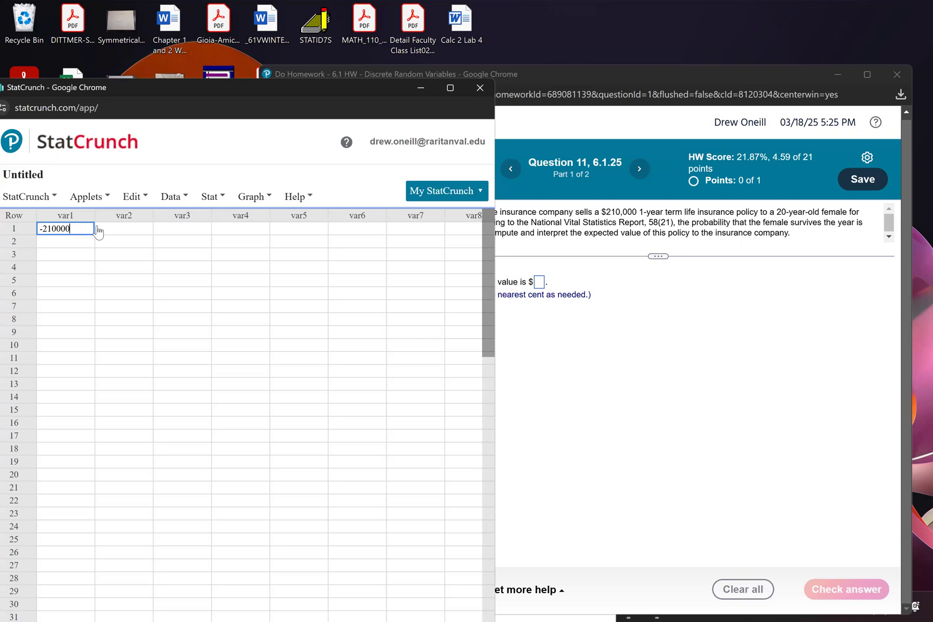
{"action": "key", "text": "BackSpace"}
{"action": "key", "text": "BackSpace"}
{"action": "key", "text": "BackSpace"}
{"action": "key", "text": "BackSpace"}
{"action": "key", "text": "BackSpace"}
{"action": "type", "text": "09790"}
- Enter the death and survival probabilities .000456 and .999544 in rows 1 and 2 of var2
{"action": "left_click", "coordinate": [98, 231]}
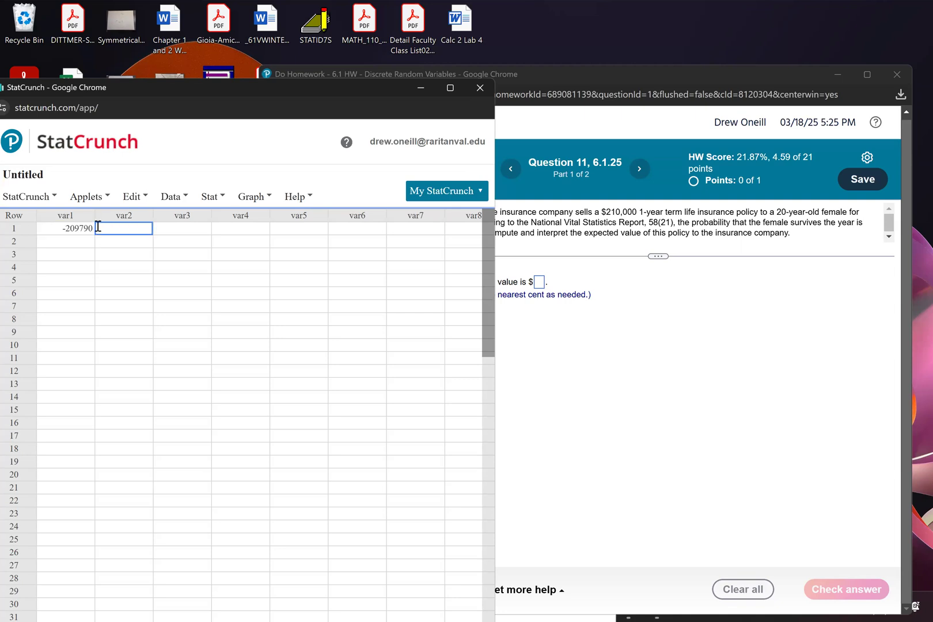
{"action": "left_click", "coordinate": [534, 269]}
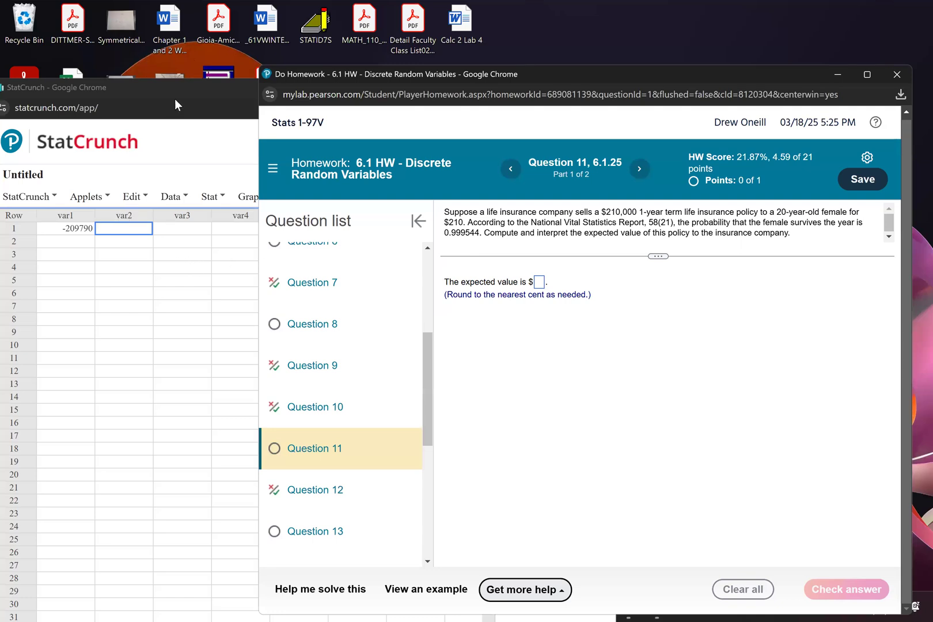
{"action": "left_click", "coordinate": [122, 226]}
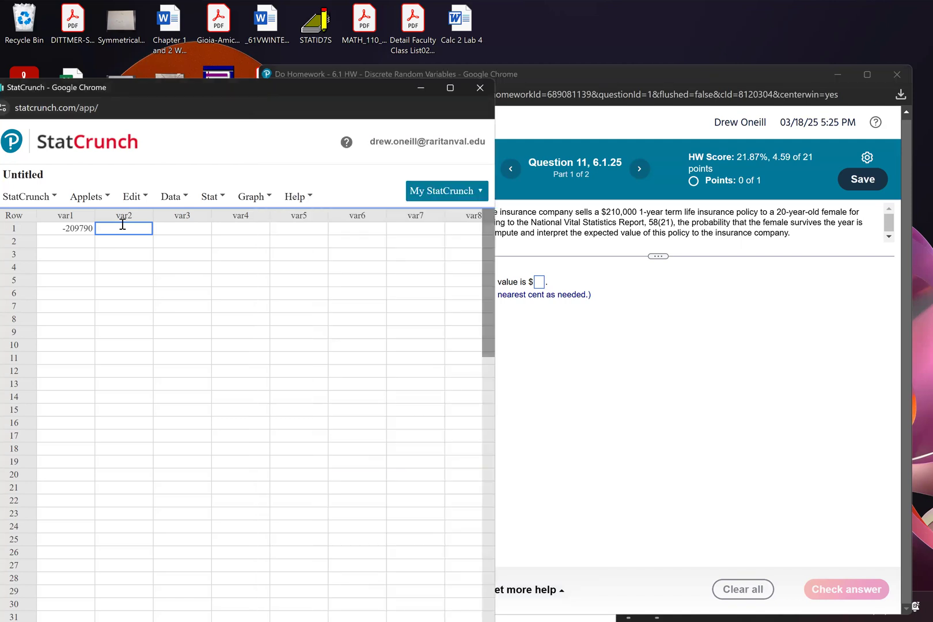
{"action": "type", "text": ".000456"}
{"action": "left_click", "coordinate": [576, 290]}
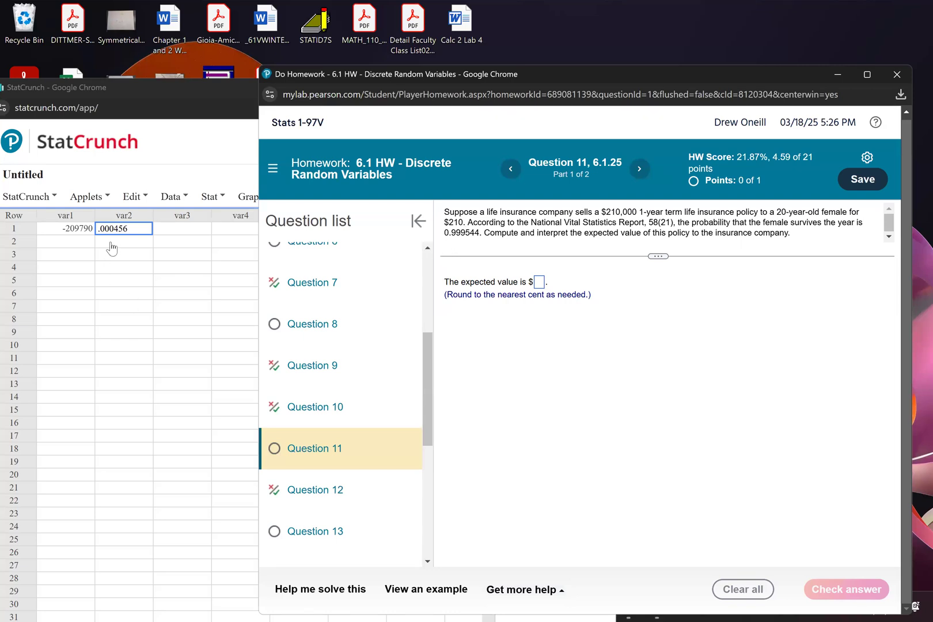
{"action": "left_click", "coordinate": [207, 94]}
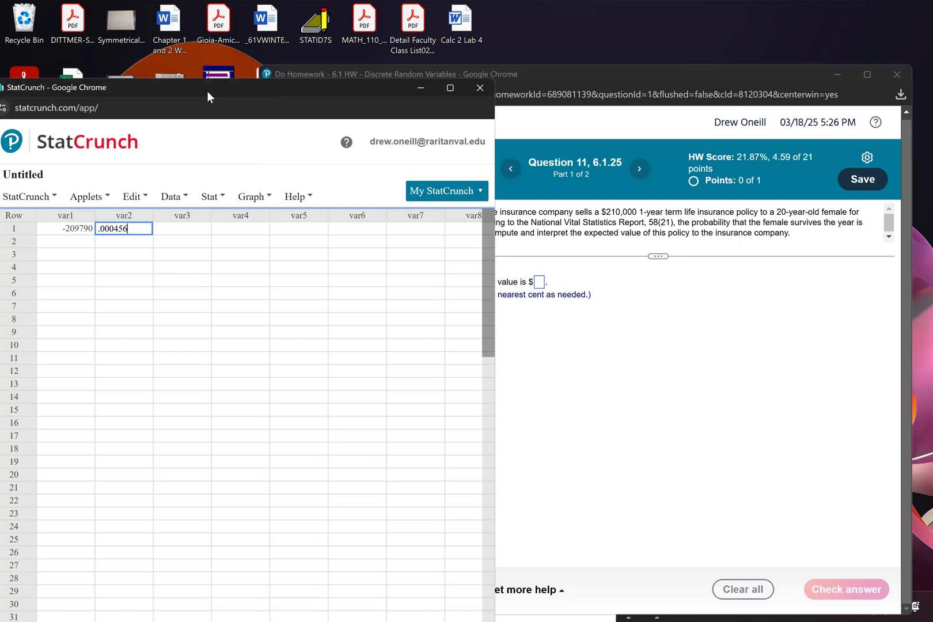
{"action": "left_click", "coordinate": [74, 246]}
{"action": "type", "text": ".999544"}
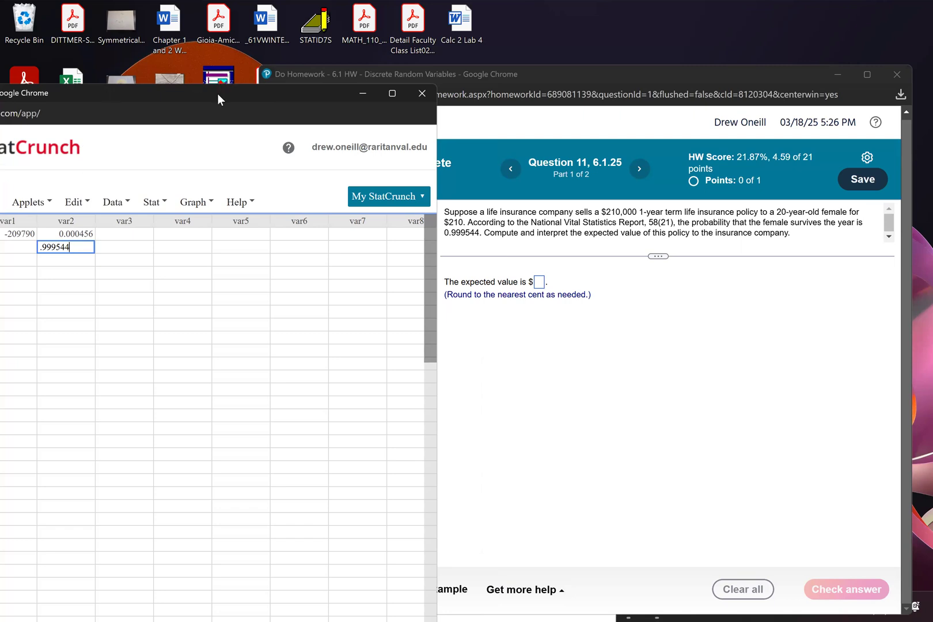
- Bring the whole StatCrunch table into view and enter the 210 premium in row 2 of var1
{"action": "left_click_drag", "start_coordinate": [231, 92], "coordinate": [298, 77]}
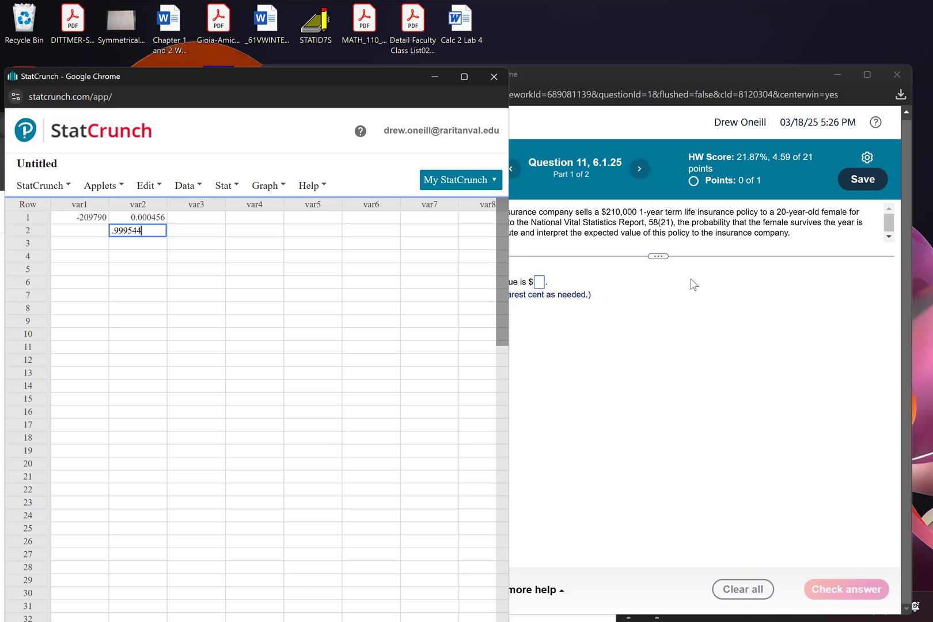
{"action": "left_click", "coordinate": [378, 324]}
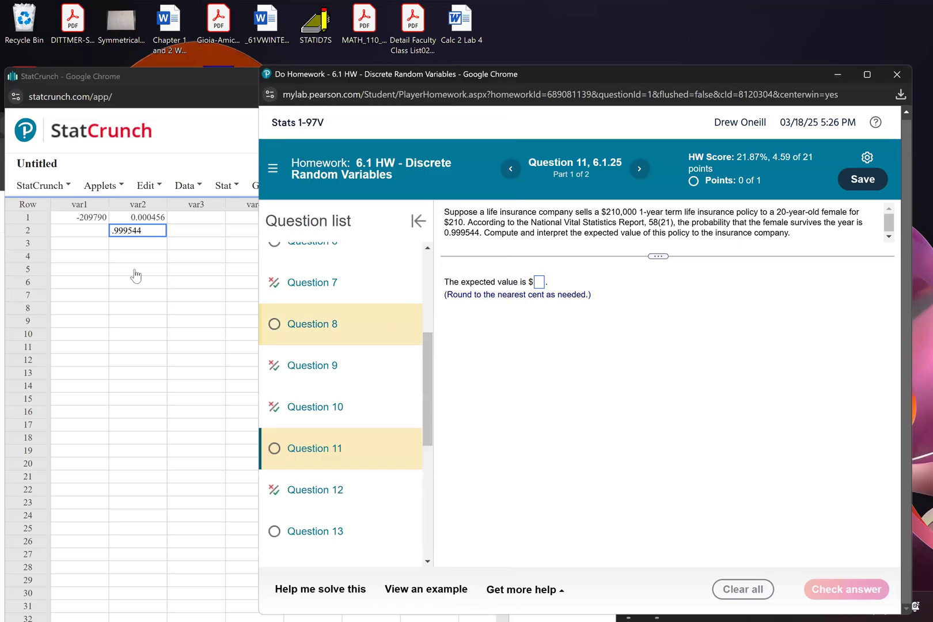
{"action": "left_click", "coordinate": [67, 229]}
{"action": "type", "text": "210"}
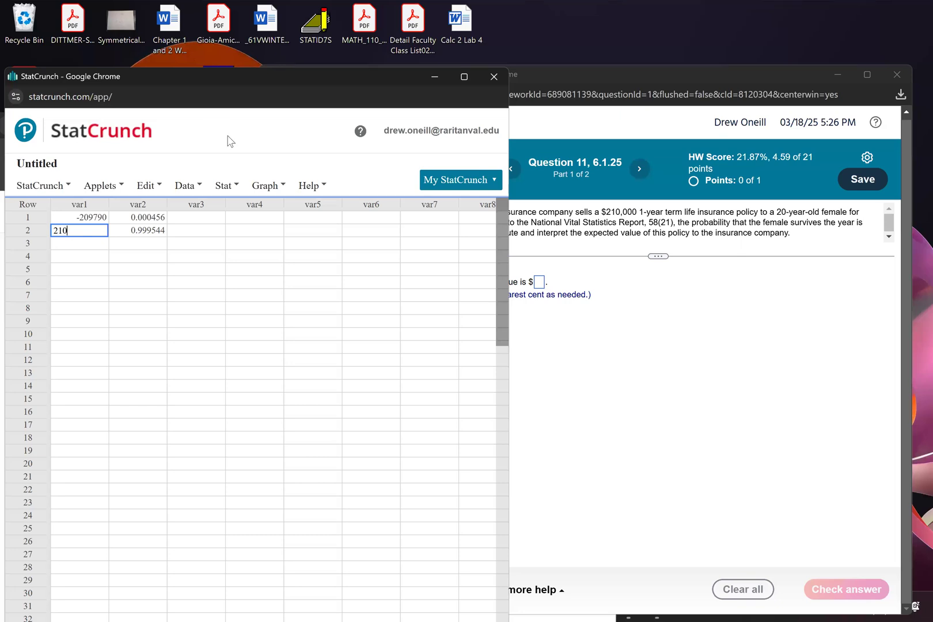
{"action": "left_click", "coordinate": [645, 326]}
{"action": "left_click", "coordinate": [201, 147]}
- Compute a Custom Calculator with values in var1 and weights in var2
{"action": "left_click", "coordinate": [225, 186]}
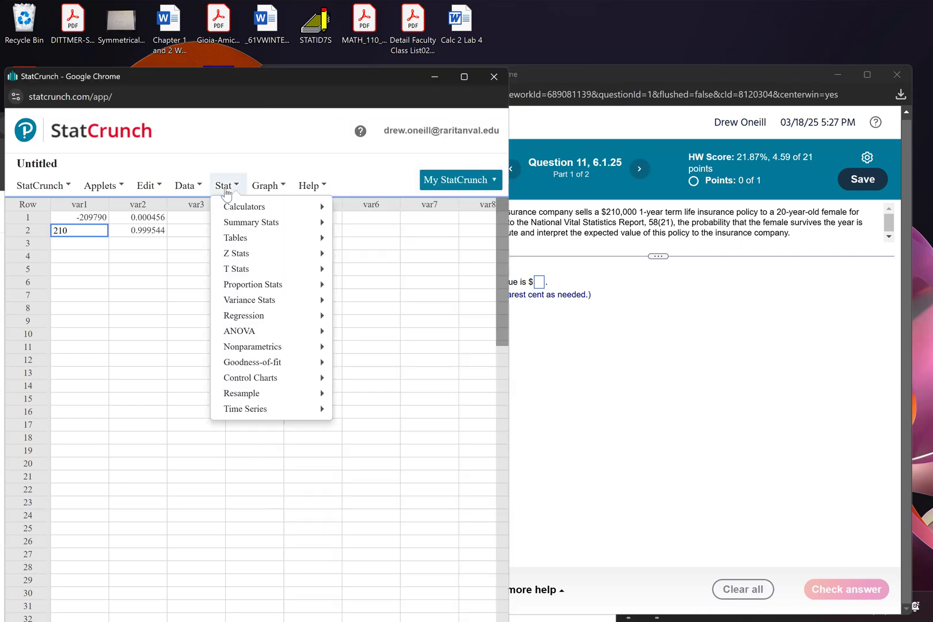
{"action": "mouse_move", "coordinate": [288, 206]}
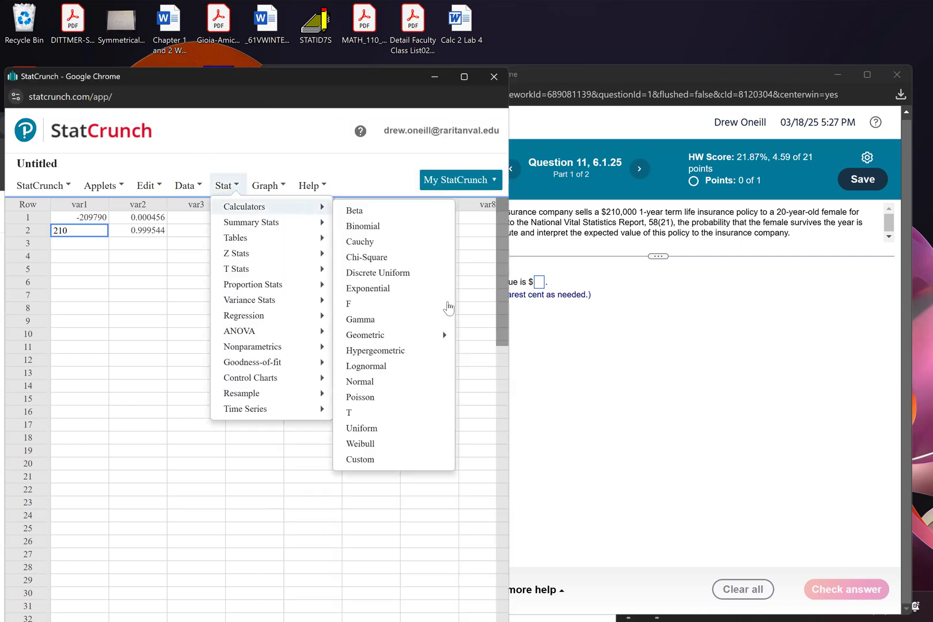
{"action": "left_click", "coordinate": [392, 461]}
{"action": "left_click", "coordinate": [198, 335]}
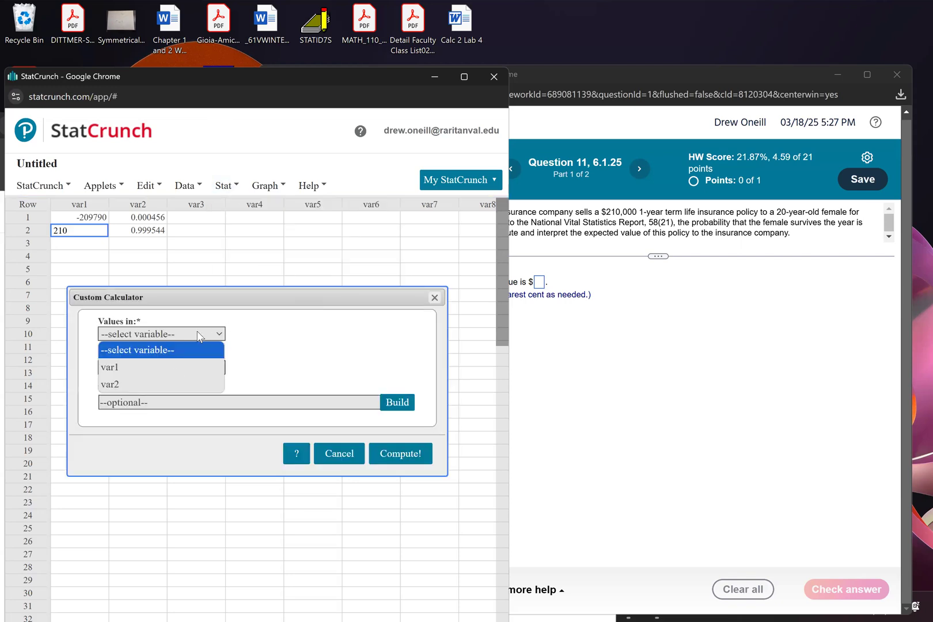
{"action": "left_click", "coordinate": [178, 369]}
{"action": "left_click", "coordinate": [176, 373]}
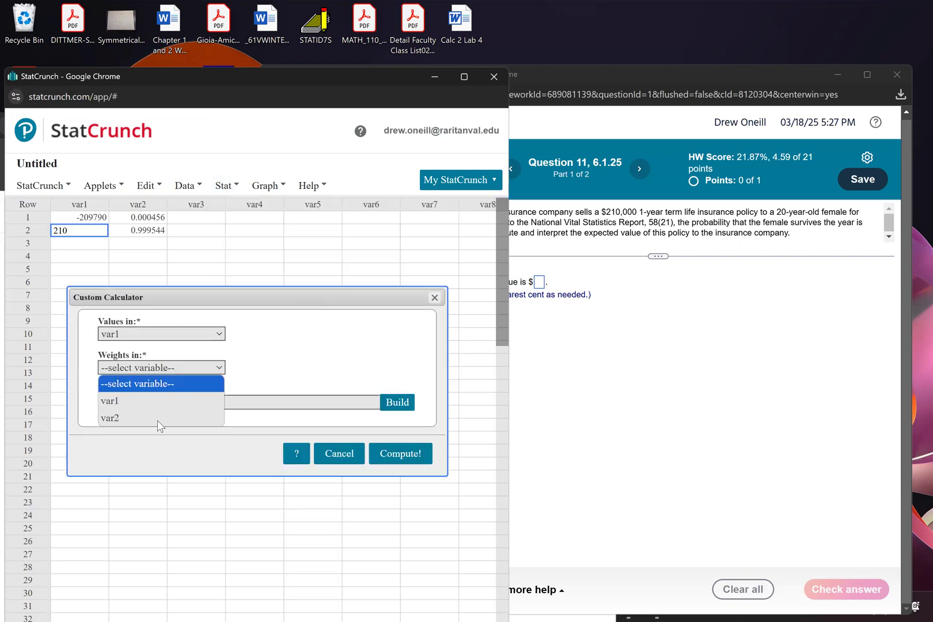
{"action": "left_click", "coordinate": [160, 422]}
{"action": "left_click", "coordinate": [418, 455]}
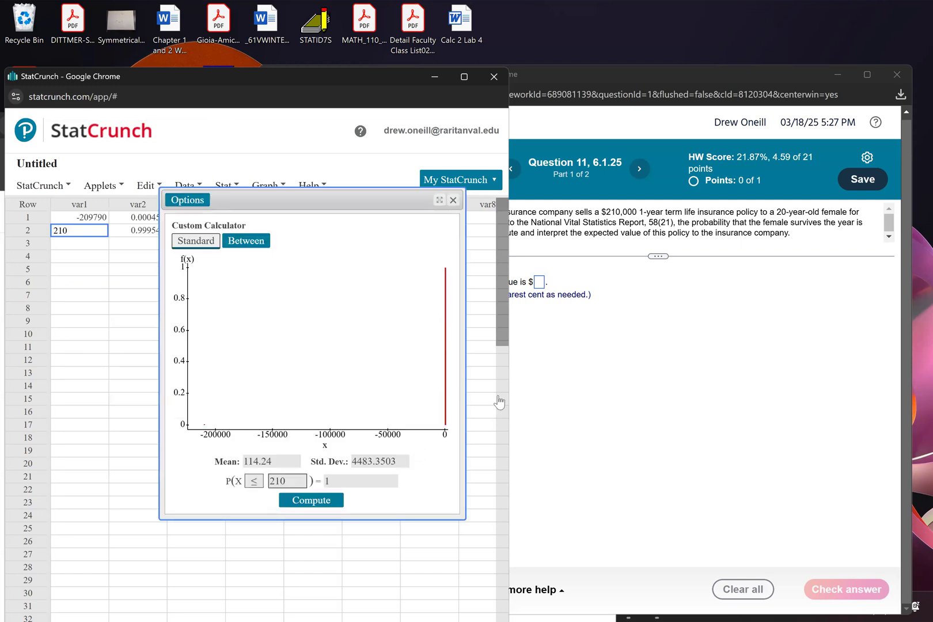
- Compare the calculator's mean with the expected value that Question 11 asks for
{"action": "left_click", "coordinate": [598, 389]}
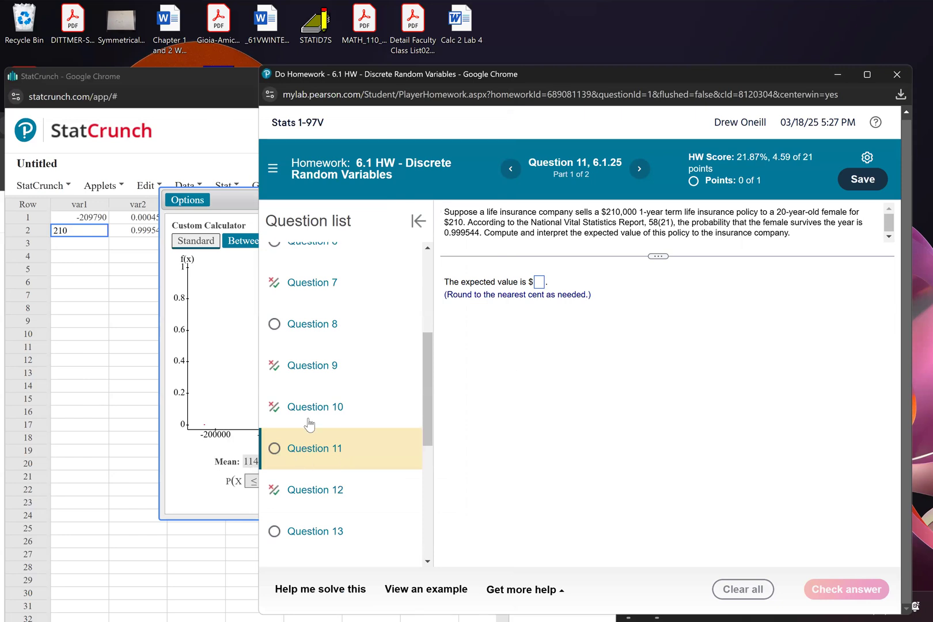
{"action": "left_click", "coordinate": [176, 491]}
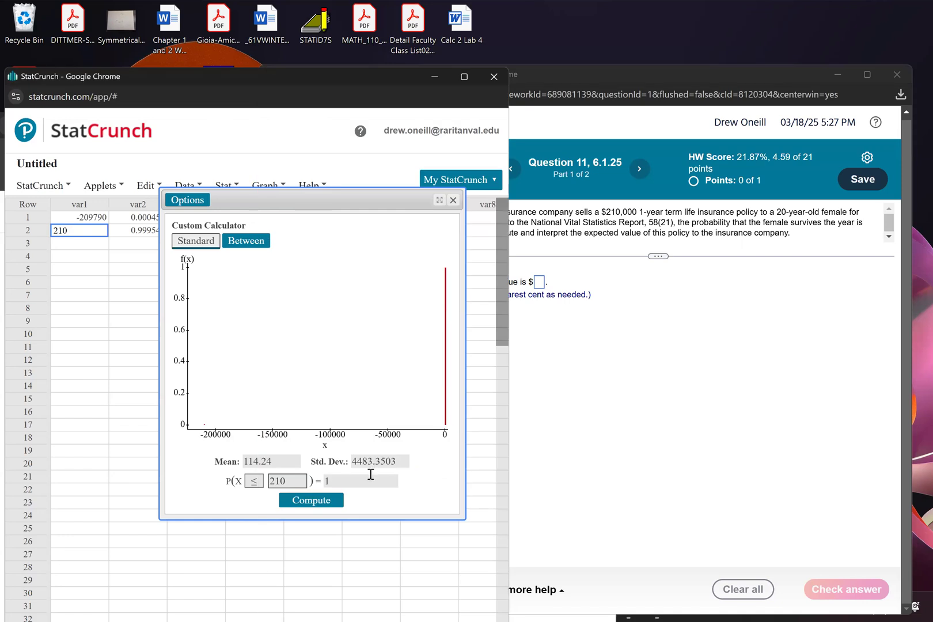
{"action": "left_click", "coordinate": [594, 393]}
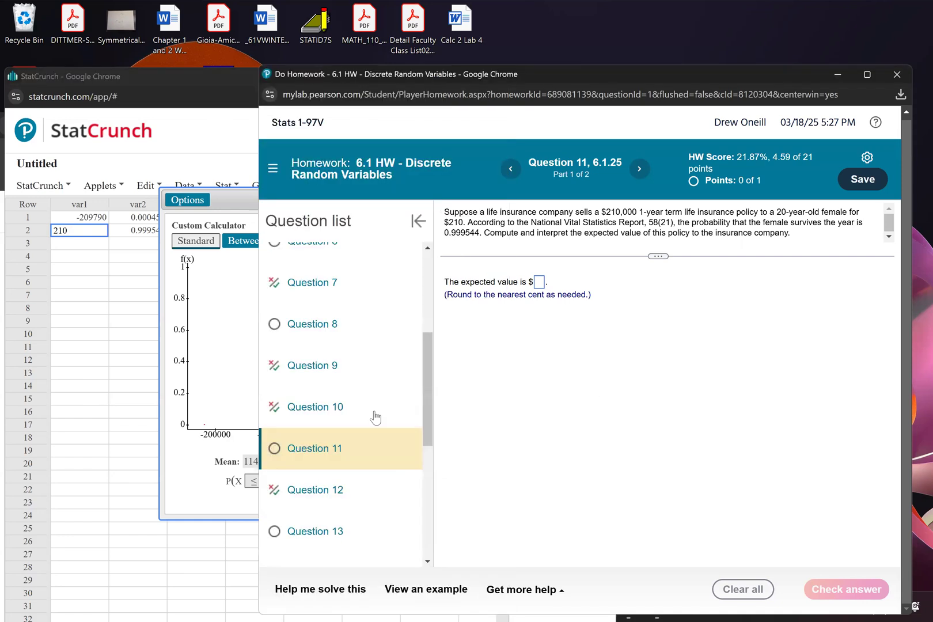
{"action": "left_click", "coordinate": [186, 473]}
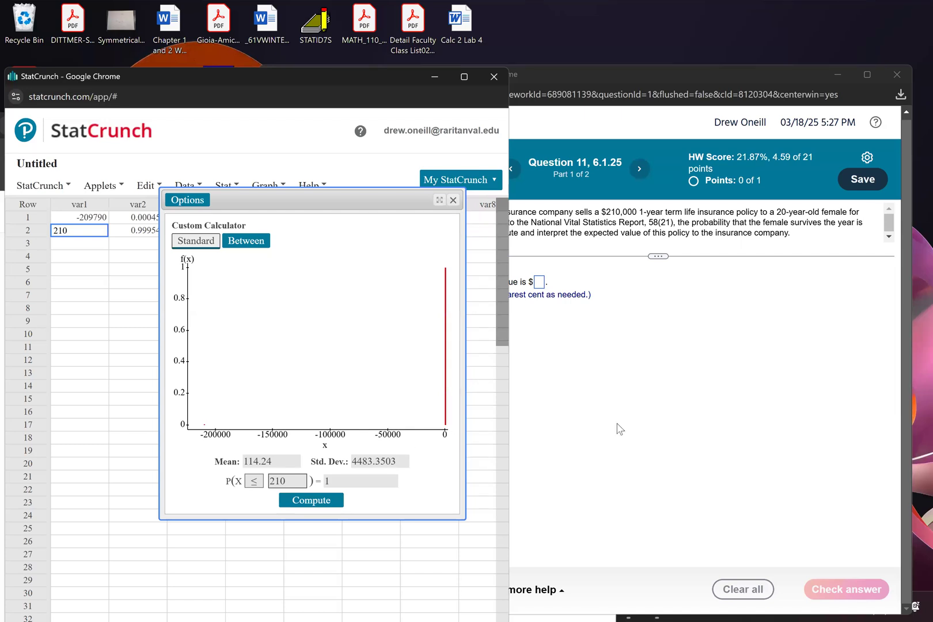
{"action": "left_click", "coordinate": [541, 438]}
- View Question 12 briefly and open Question 13 about the roulette bet
{"action": "left_click", "coordinate": [340, 493]}
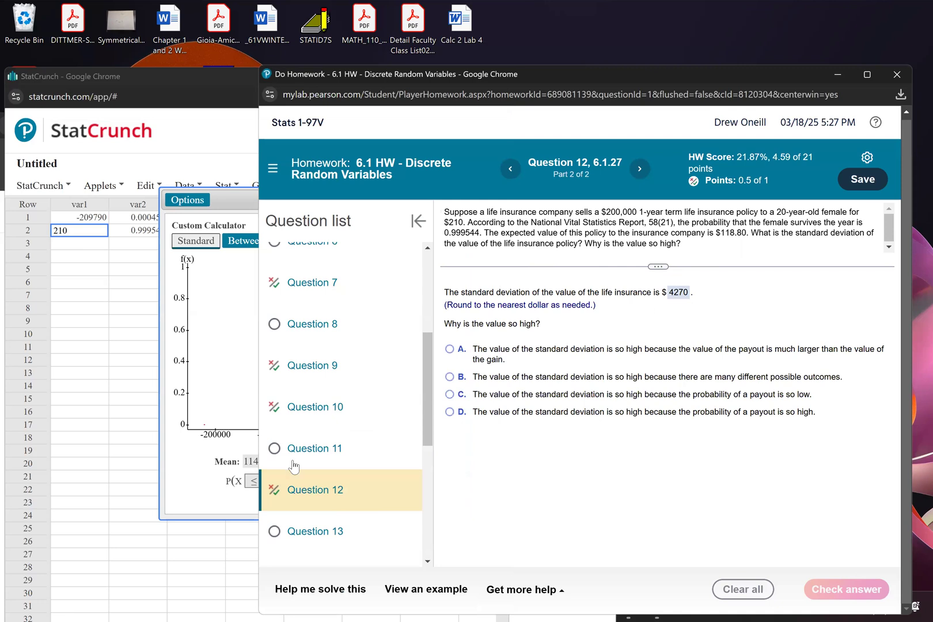
{"action": "scroll", "coordinate": [293, 468], "scroll_direction": "down", "scroll_amount": 3}
{"action": "left_click", "coordinate": [338, 346]}
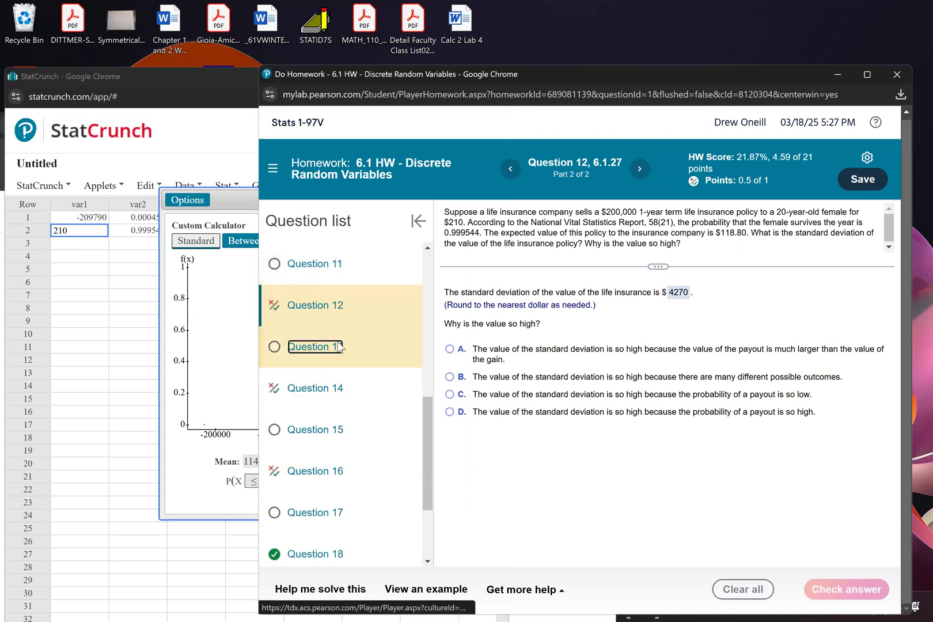
{"action": "left_click", "coordinate": [545, 438]}
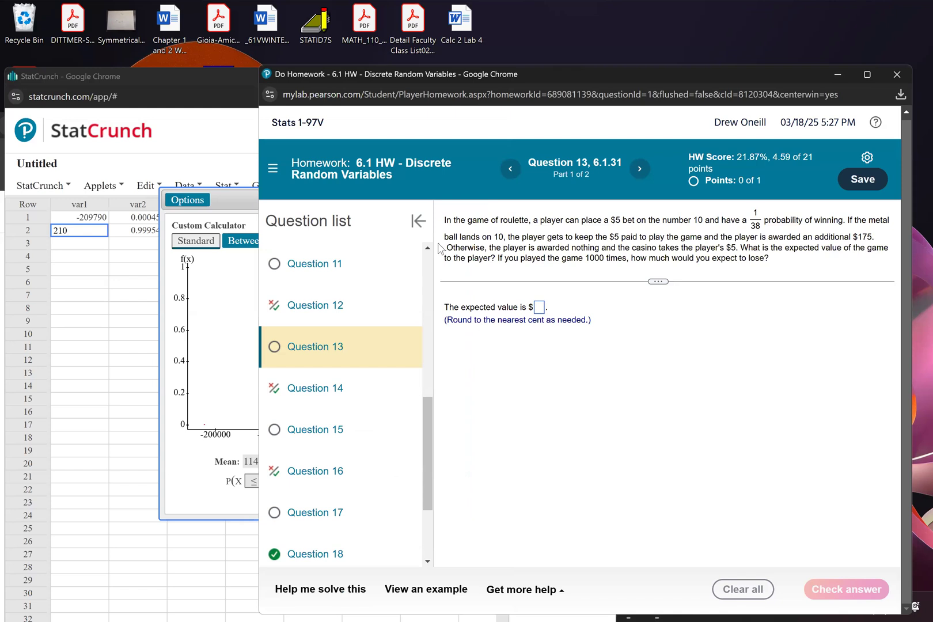
- Close the Custom Calculator results and replace the var2 probabilities with .0263 in row 1 and .9737 in row 2
{"action": "left_click", "coordinate": [207, 303]}
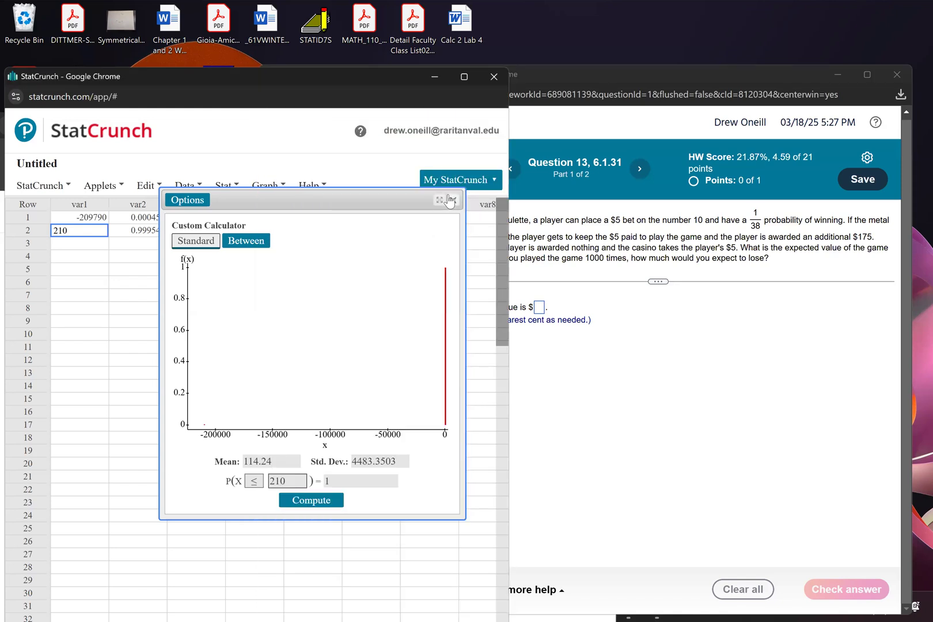
{"action": "left_click", "coordinate": [451, 199]}
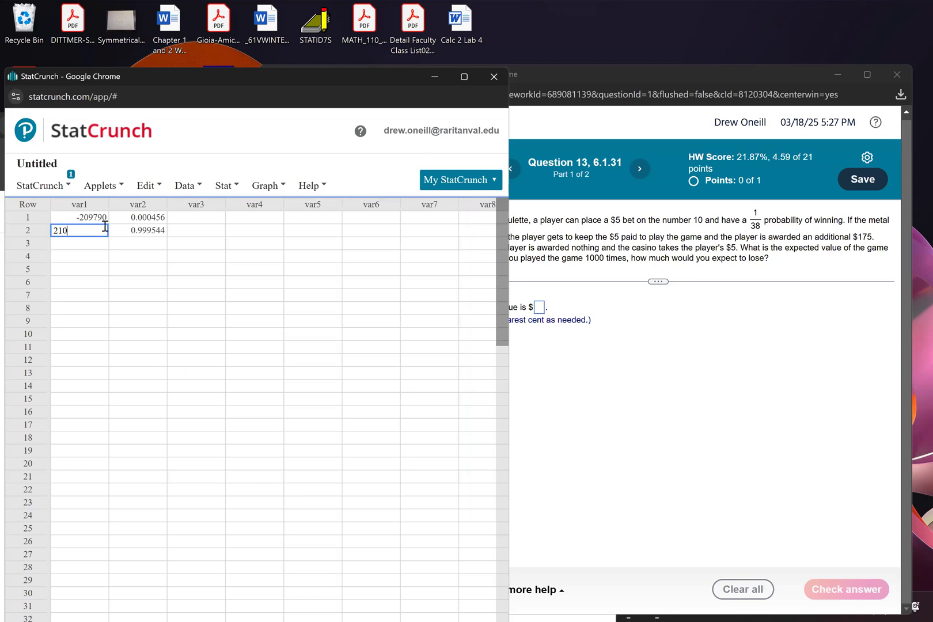
{"action": "left_click", "coordinate": [609, 280]}
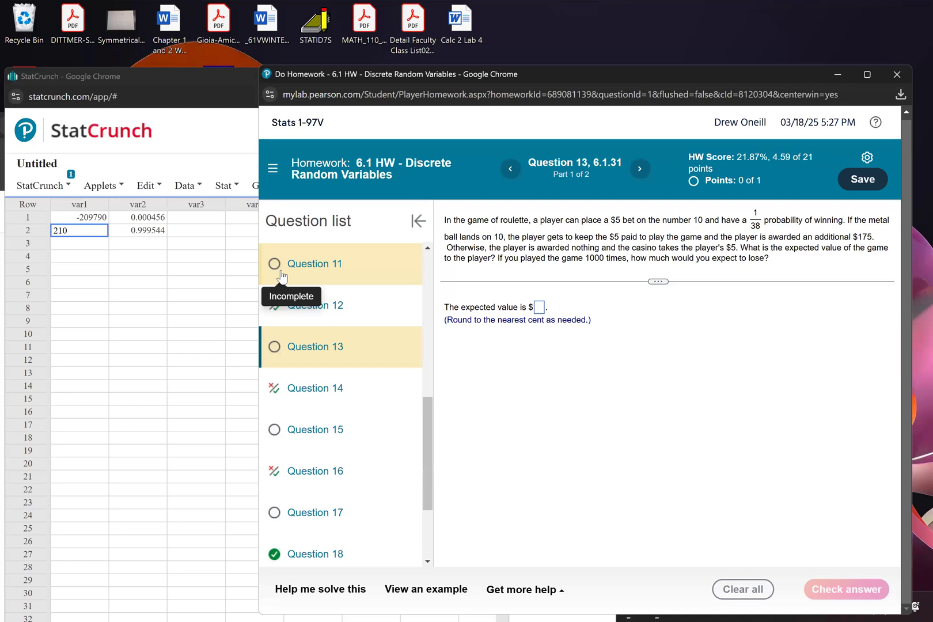
{"action": "left_click", "coordinate": [160, 216]}
{"action": "key", "text": "BackSpace"}
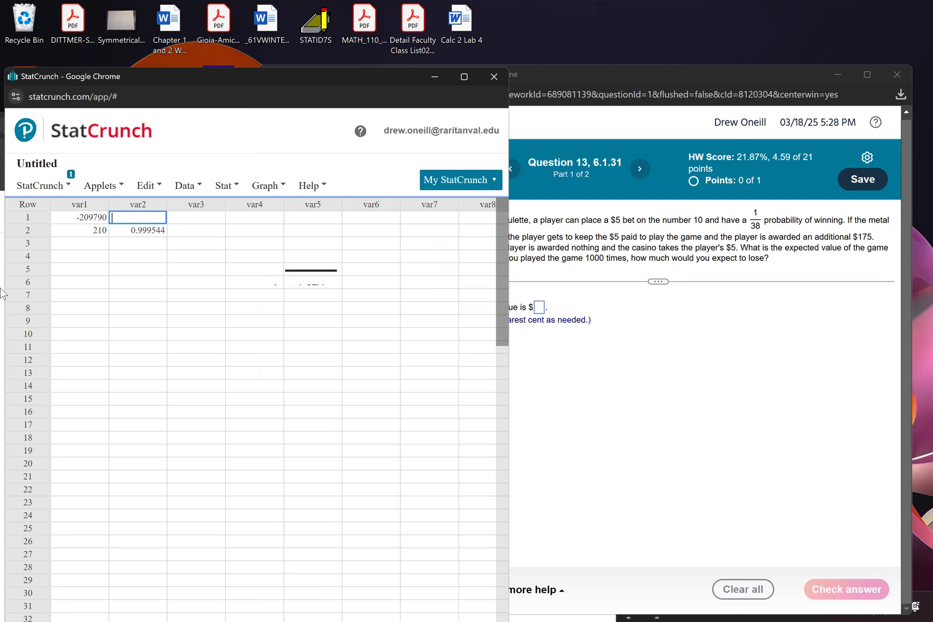
{"action": "type", "text": ".0263"}
{"action": "left_click", "coordinate": [163, 230]}
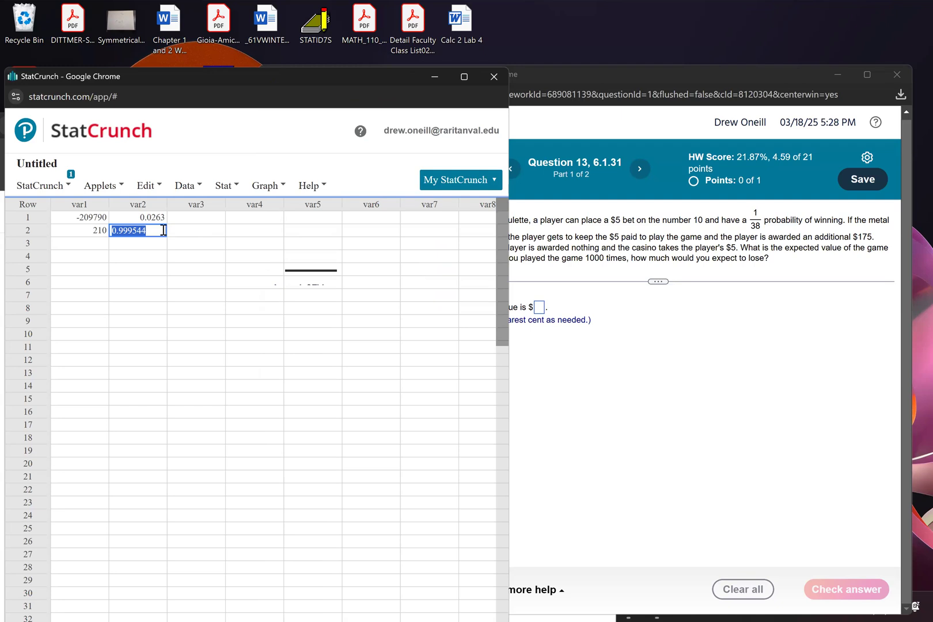
{"action": "key", "text": "BackSpace"}
{"action": "type", "text": ".0"}
{"action": "key", "text": "BackSpace"}
{"action": "type", "text": "9737"}
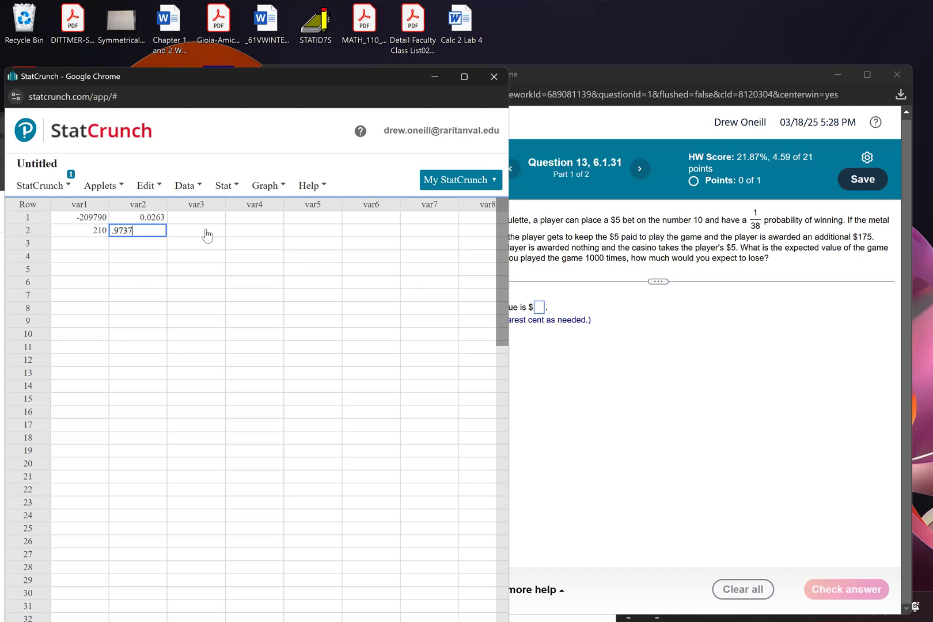
- Replace the var1 values with the roulette outcomes, 175 in row 1 and -5 in row 2
{"action": "left_click", "coordinate": [615, 305]}
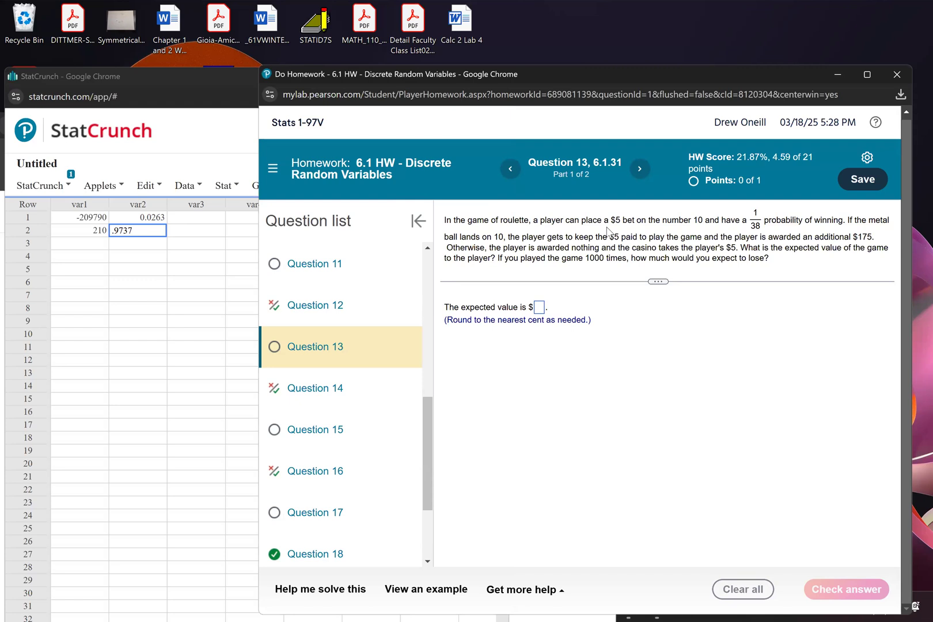
{"action": "left_click", "coordinate": [107, 220]}
{"action": "key", "text": "BackSpace"}
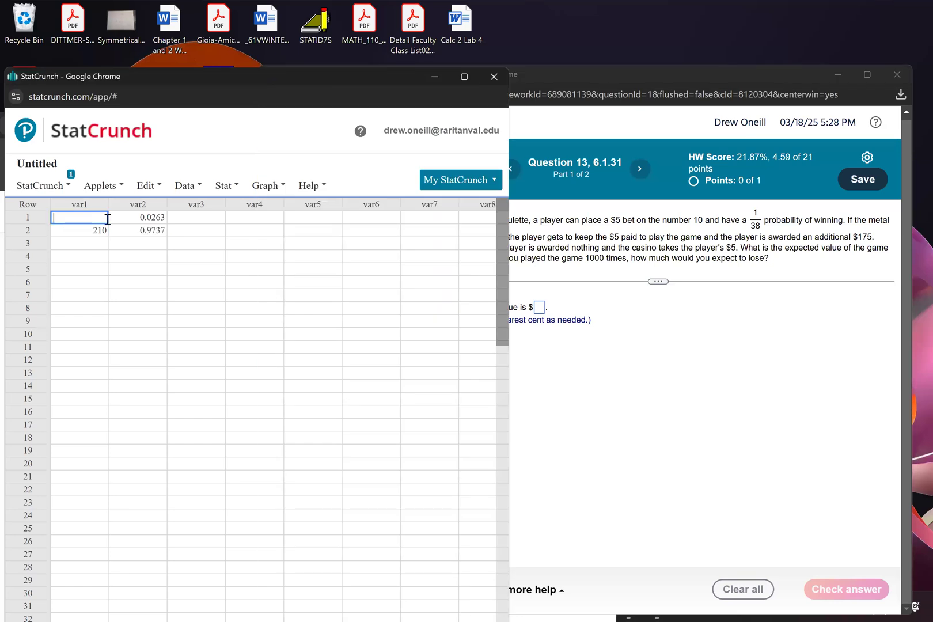
{"action": "type", "text": "175"}
{"action": "left_click", "coordinate": [108, 231]}
{"action": "type", "text": "-5"}
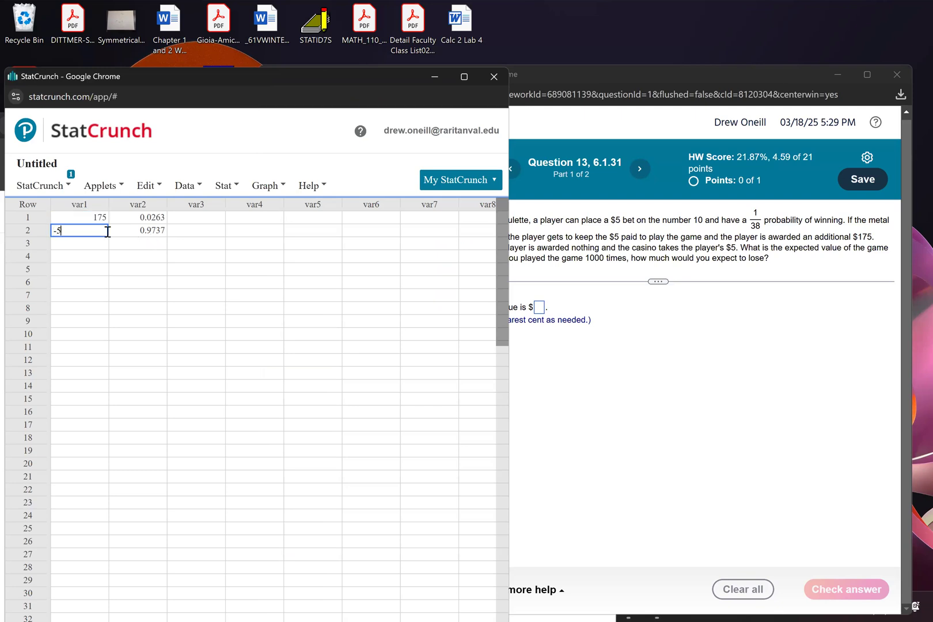
- Compute a Custom Calculator distribution for the roulette bet with values in var1 and weights in var2
{"action": "left_click", "coordinate": [235, 188]}
{"action": "mouse_move", "coordinate": [241, 208]}
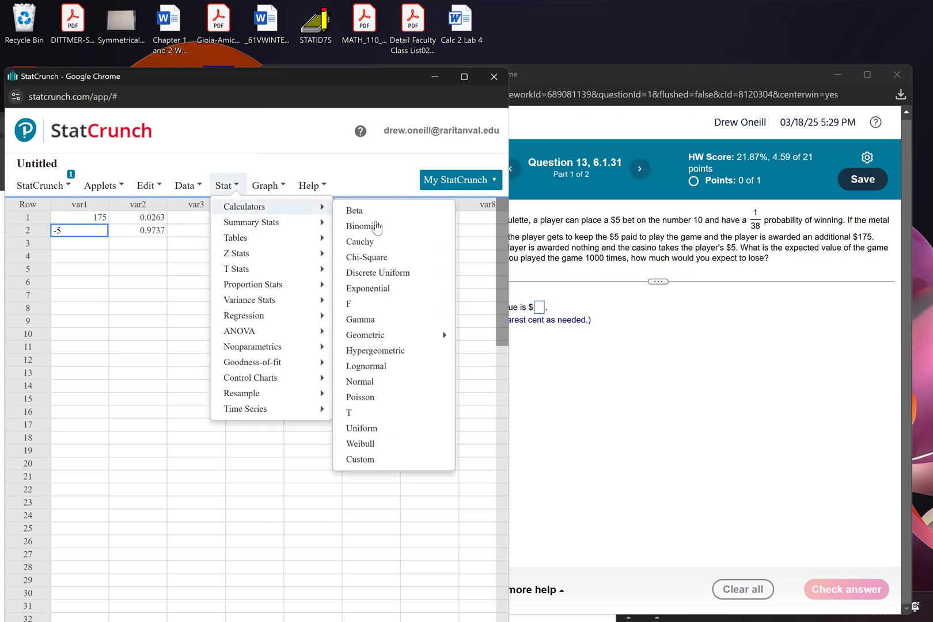
{"action": "left_click", "coordinate": [381, 462]}
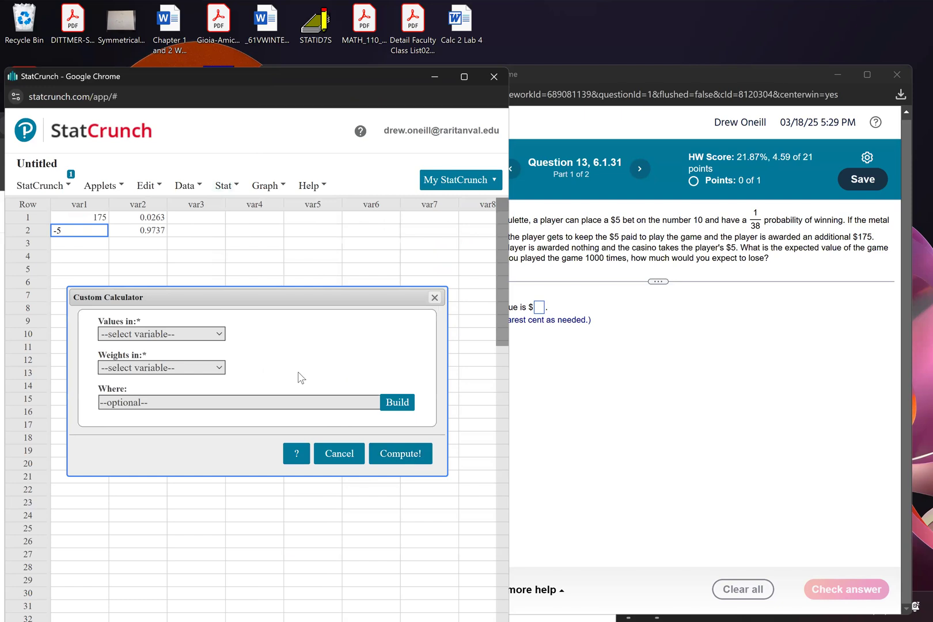
{"action": "left_click", "coordinate": [203, 339]}
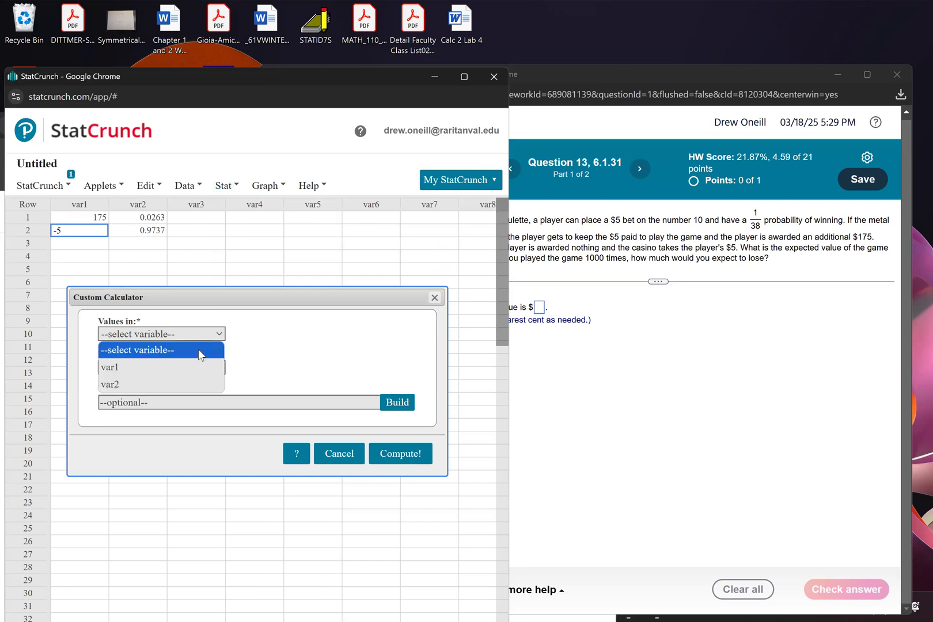
{"action": "left_click", "coordinate": [185, 369]}
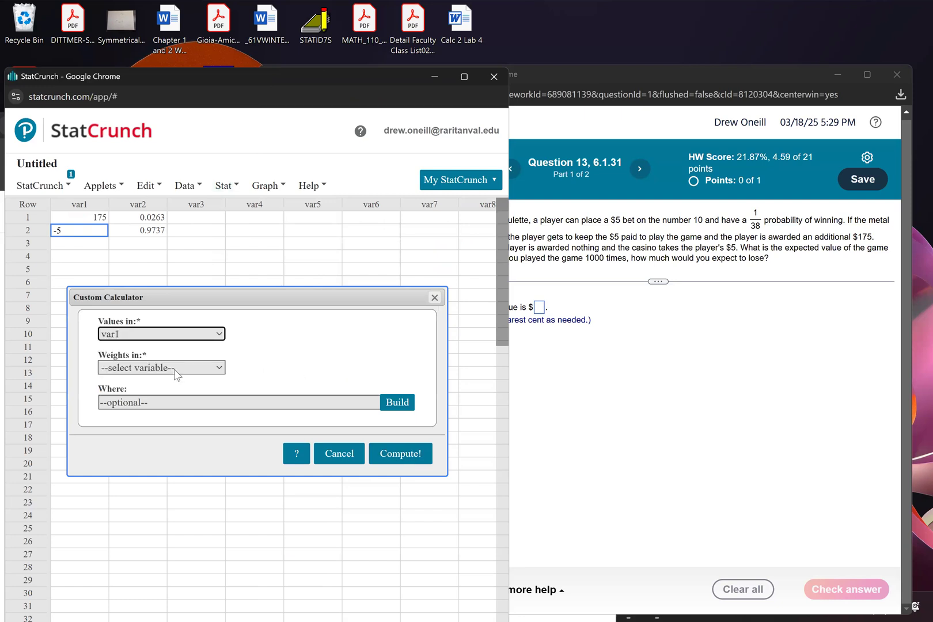
{"action": "left_click", "coordinate": [173, 369]}
{"action": "left_click", "coordinate": [153, 417]}
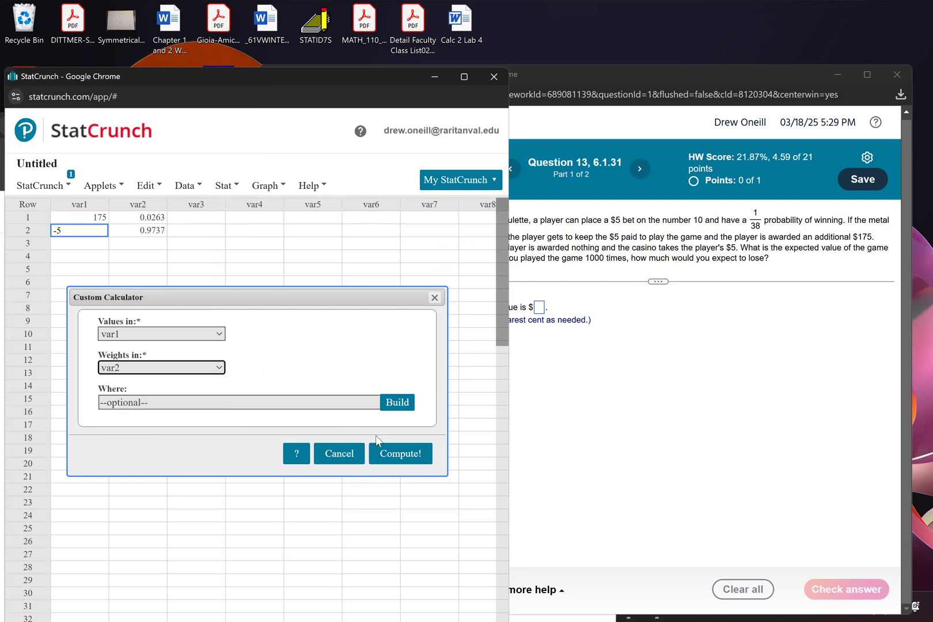
{"action": "left_click", "coordinate": [397, 464]}
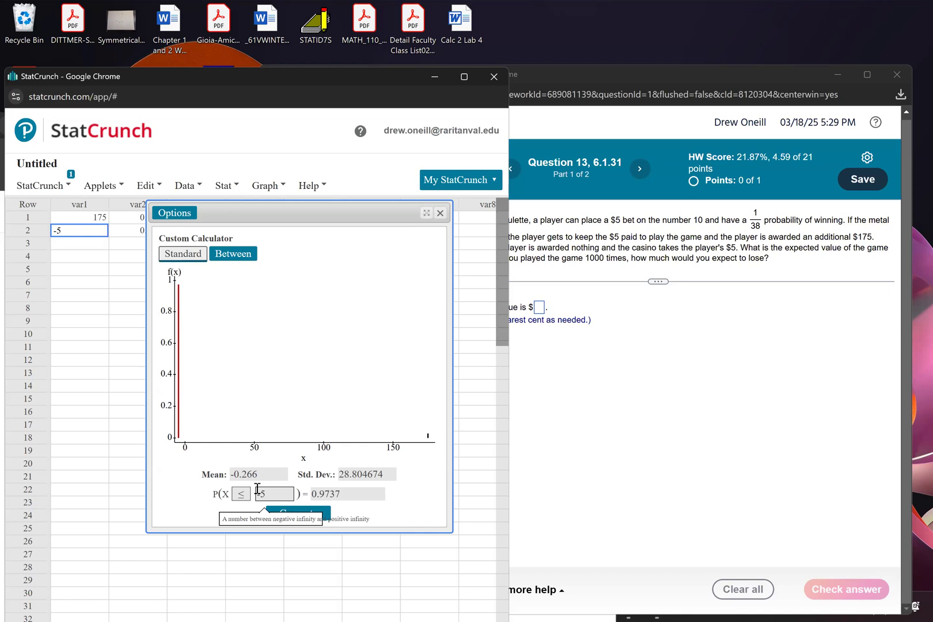
- Compare the calculator's mean with the expected value and the 1000-game loss that Question 13 asks for
{"action": "left_click", "coordinate": [597, 421]}
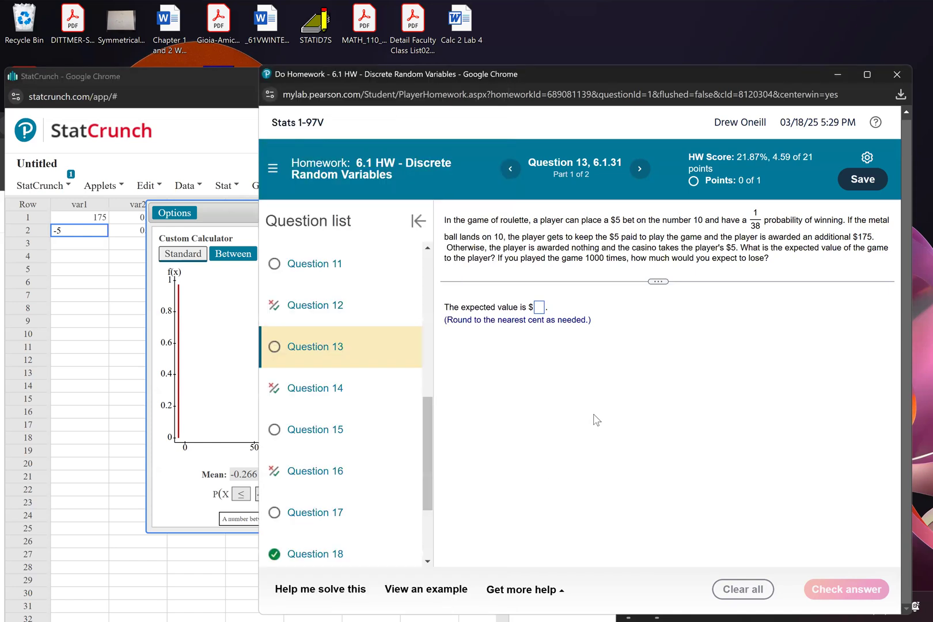
{"action": "left_click", "coordinate": [160, 501]}
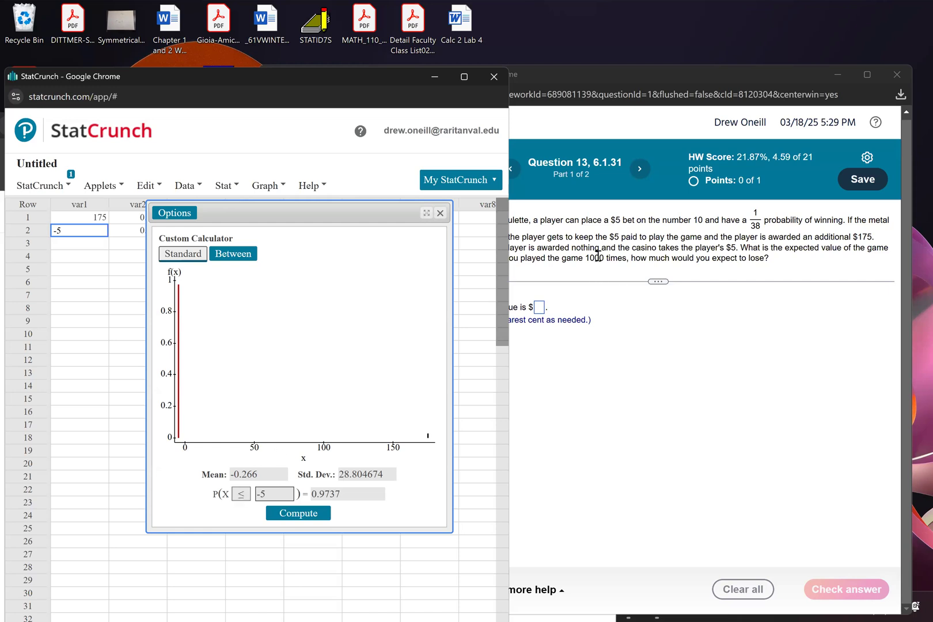
{"action": "left_click", "coordinate": [602, 328]}
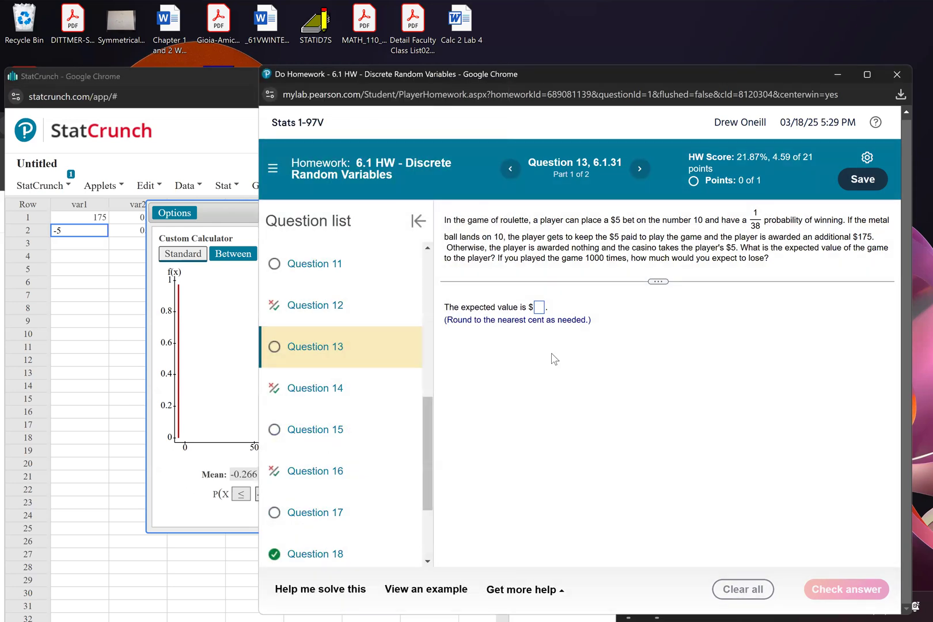
- Open Question 14 about the multistate lottery and close the roulette bet's Custom Calculator results
{"action": "left_click", "coordinate": [364, 397]}
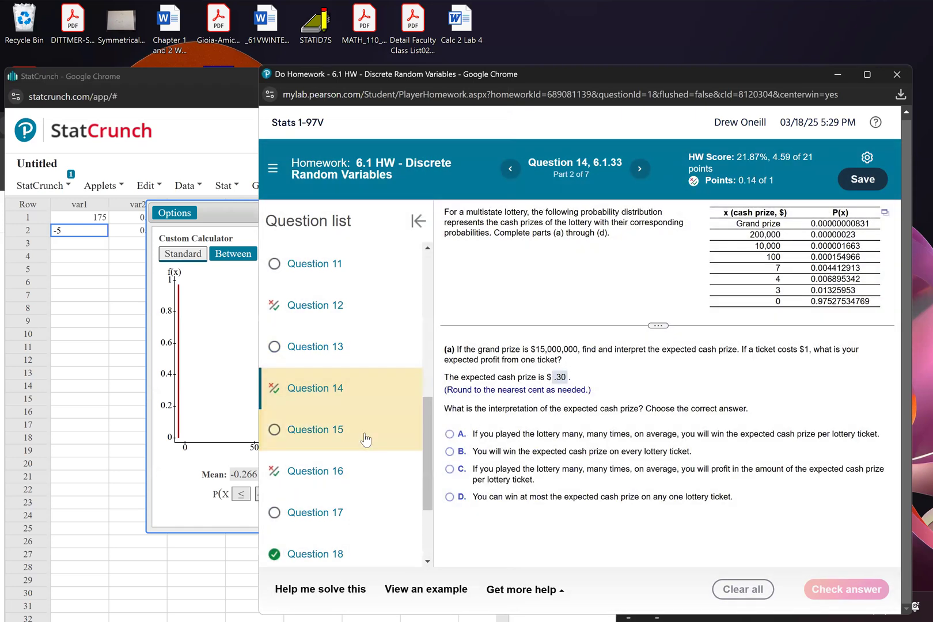
{"action": "left_click", "coordinate": [238, 217]}
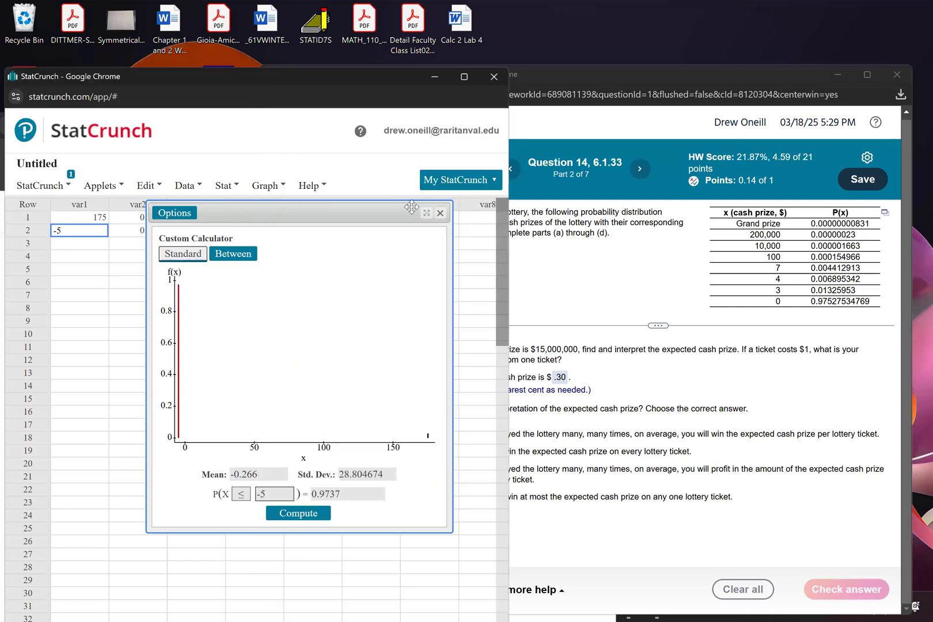
{"action": "left_click", "coordinate": [441, 213]}
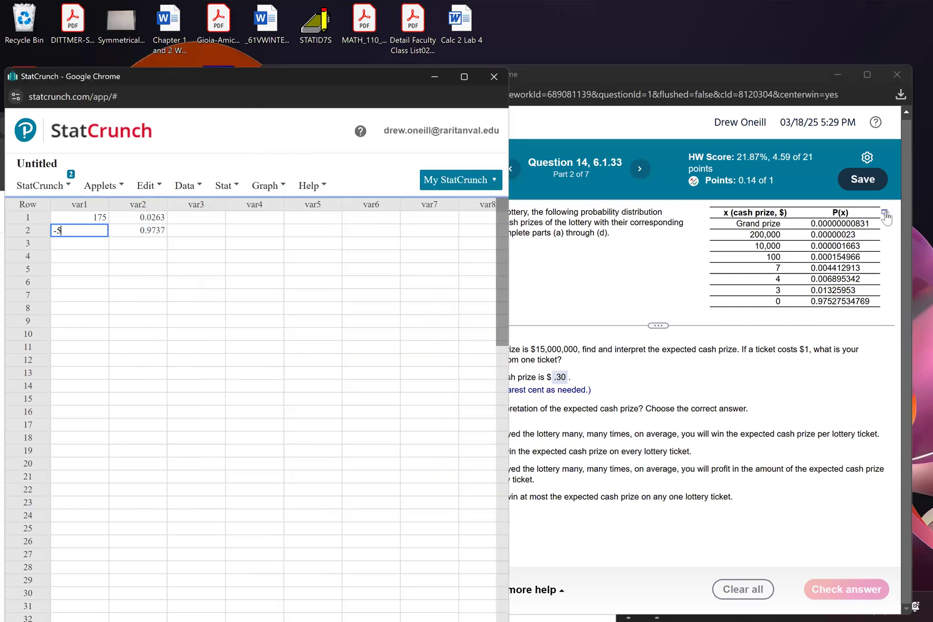
- Open the lottery cash prize table in StatCrunch and move its window aside to reveal the question
{"action": "left_click", "coordinate": [885, 215]}
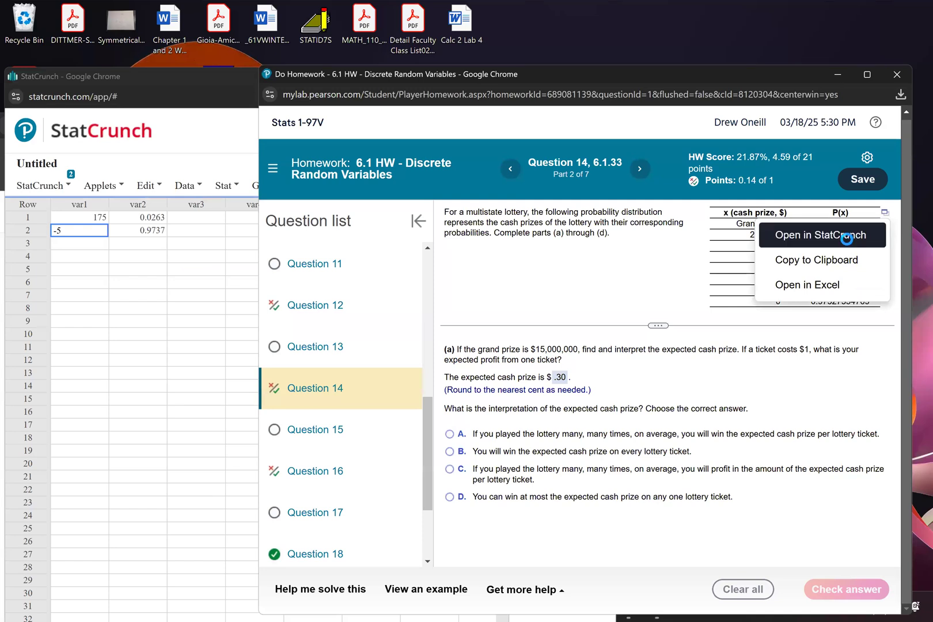
{"action": "left_click", "coordinate": [824, 235]}
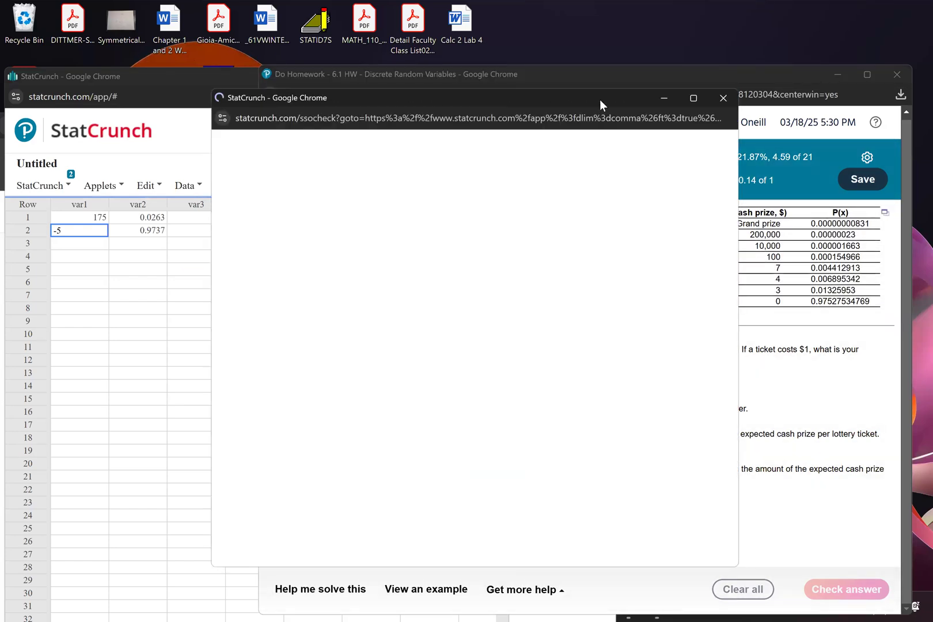
{"action": "left_click_drag", "start_coordinate": [600, 99], "coordinate": [343, 95]}
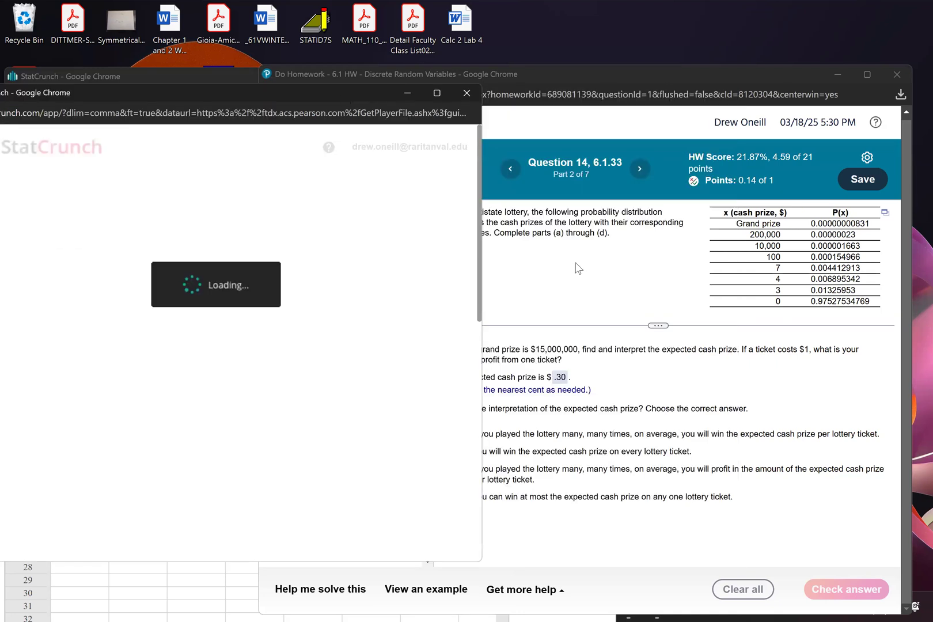
{"action": "left_click", "coordinate": [578, 268]}
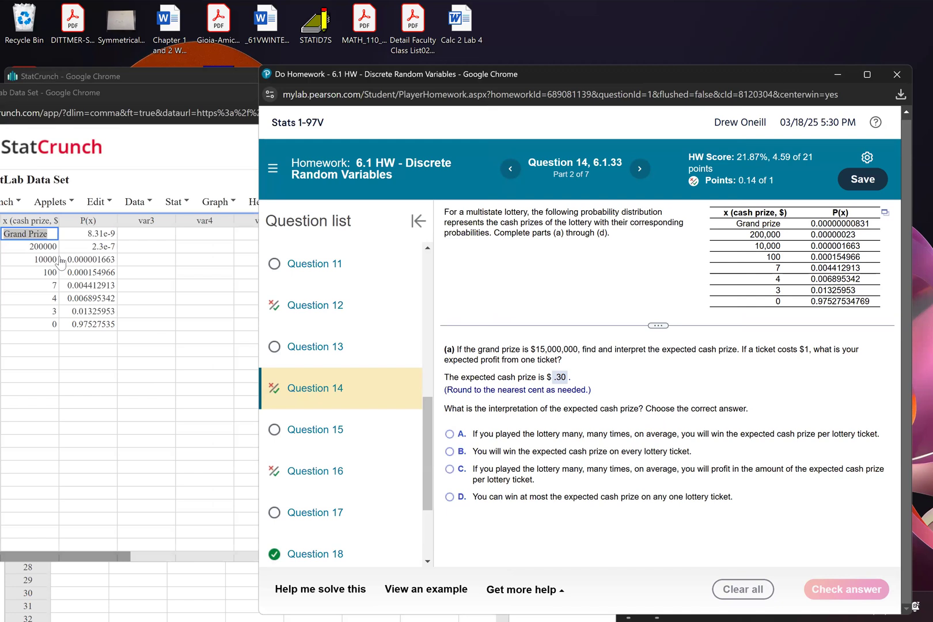
- Replace the Grand Prize entry in row 1 of the cash prize column with 15000000 and bring the whole data window into view
{"action": "left_click", "coordinate": [51, 232]}
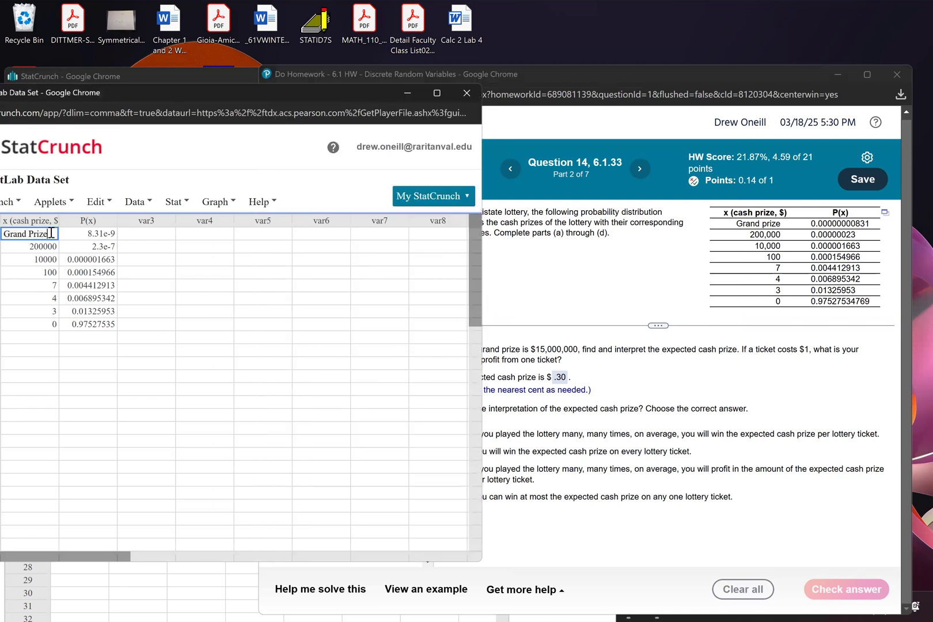
{"action": "key", "text": "BackSpace"}
{"action": "key", "text": "BackSpace"}
{"action": "key", "text": "BackSpace"}
{"action": "key", "text": "BackSpace"}
{"action": "key", "text": "BackSpace"}
{"action": "key", "text": "BackSpace"}
{"action": "key", "text": "BackSpace"}
{"action": "key", "text": "BackSpace"}
{"action": "key", "text": "BackSpace"}
{"action": "key", "text": "BackSpace"}
{"action": "key", "text": "BackSpace"}
{"action": "type", "text": "150000"}
{"action": "left_click_drag", "start_coordinate": [153, 89], "coordinate": [229, 92]}
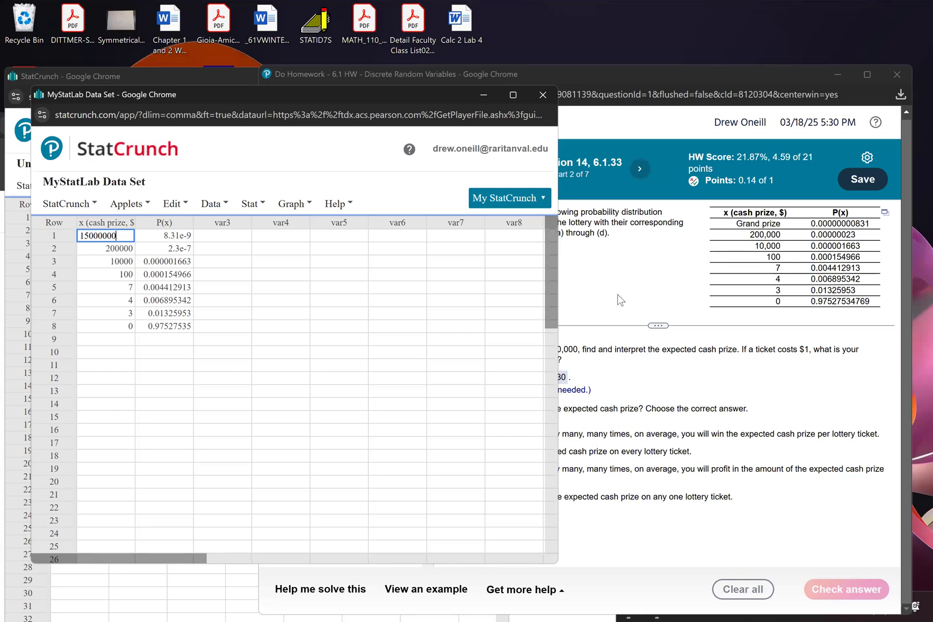
- Compute a Custom Calculator distribution for the lottery with values in x (cash prize, $) and weights in P(x)
{"action": "left_click", "coordinate": [620, 300]}
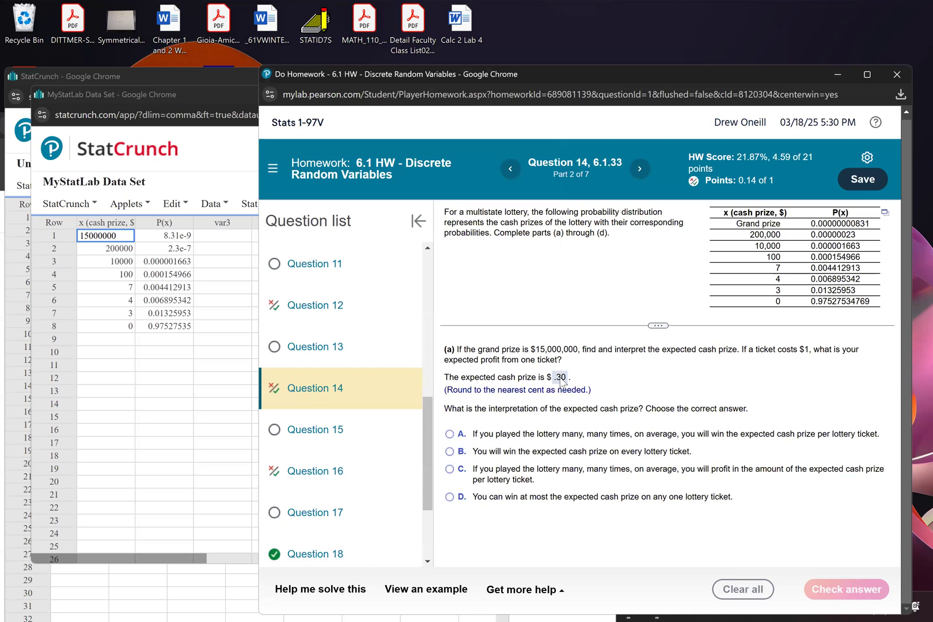
{"action": "left_click", "coordinate": [196, 169]}
{"action": "left_click", "coordinate": [253, 204]}
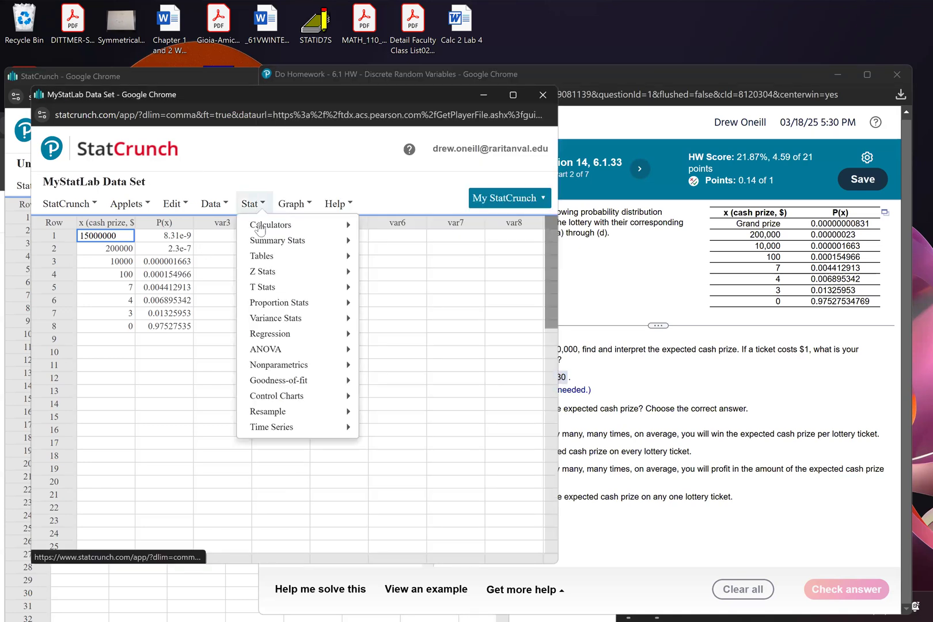
{"action": "mouse_move", "coordinate": [271, 225]}
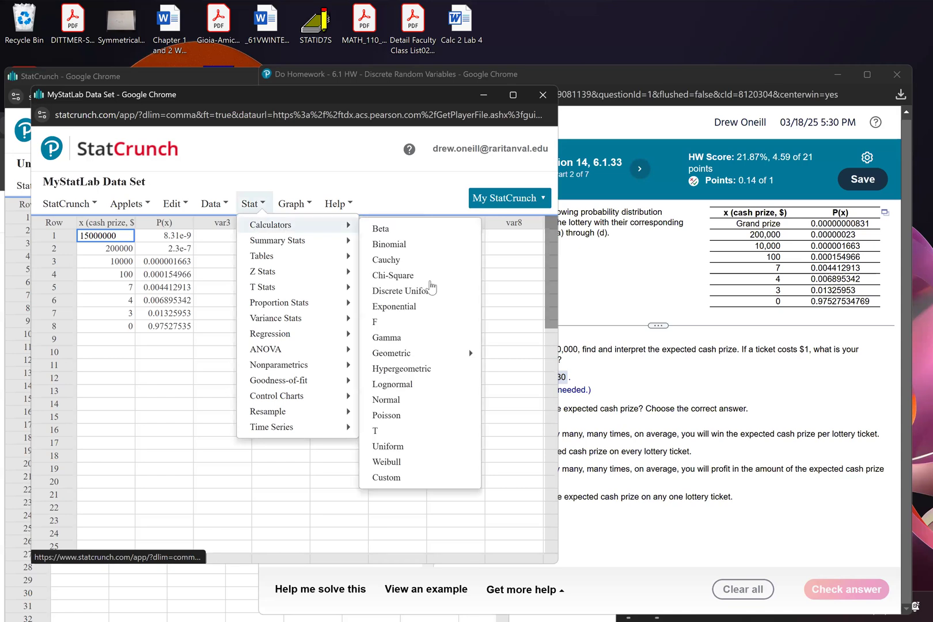
{"action": "left_click", "coordinate": [385, 478]}
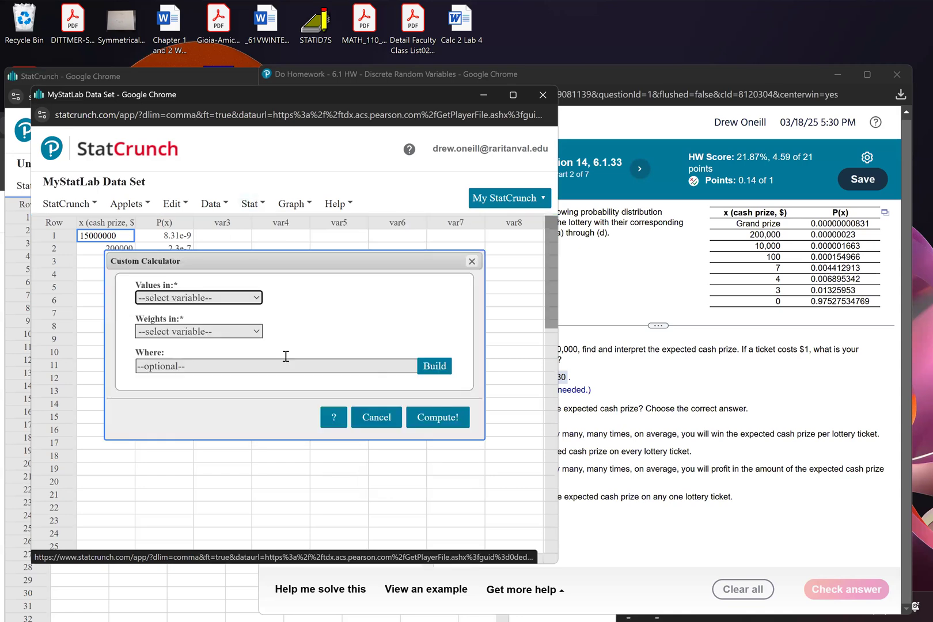
{"action": "left_click", "coordinate": [247, 302]}
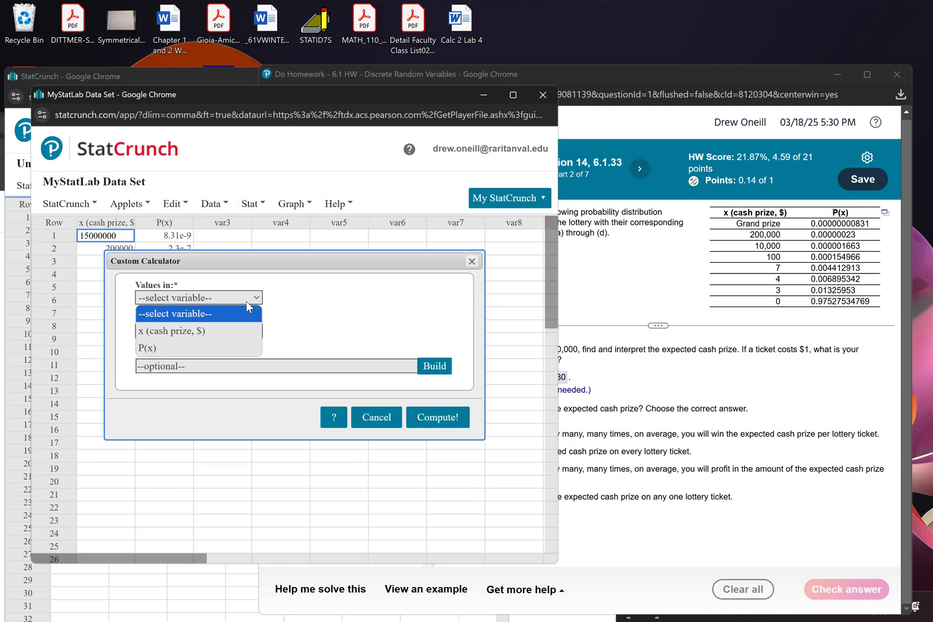
{"action": "left_click", "coordinate": [226, 332]}
{"action": "left_click", "coordinate": [199, 331]}
{"action": "left_click", "coordinate": [199, 382]}
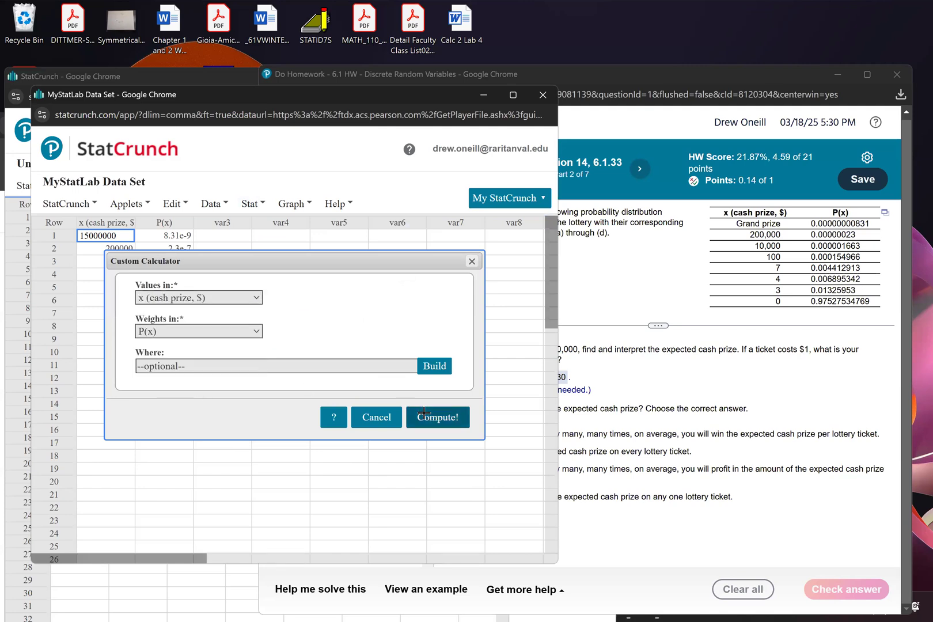
{"action": "left_click", "coordinate": [424, 417]}
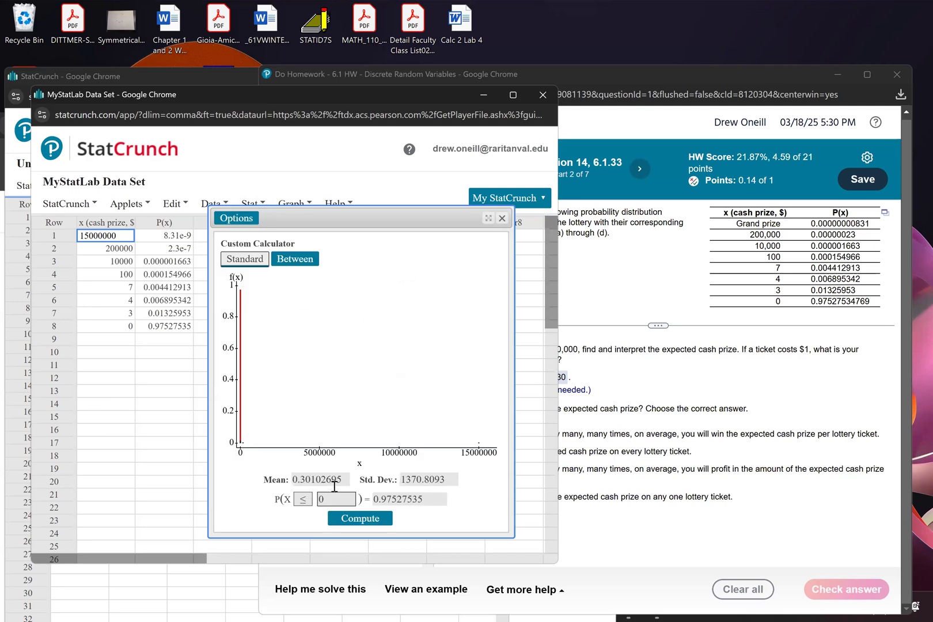
- Open Question 15, load its Credit Card Survey Results into StatCrunch and close the survey results pop-up
{"action": "left_click", "coordinate": [593, 397]}
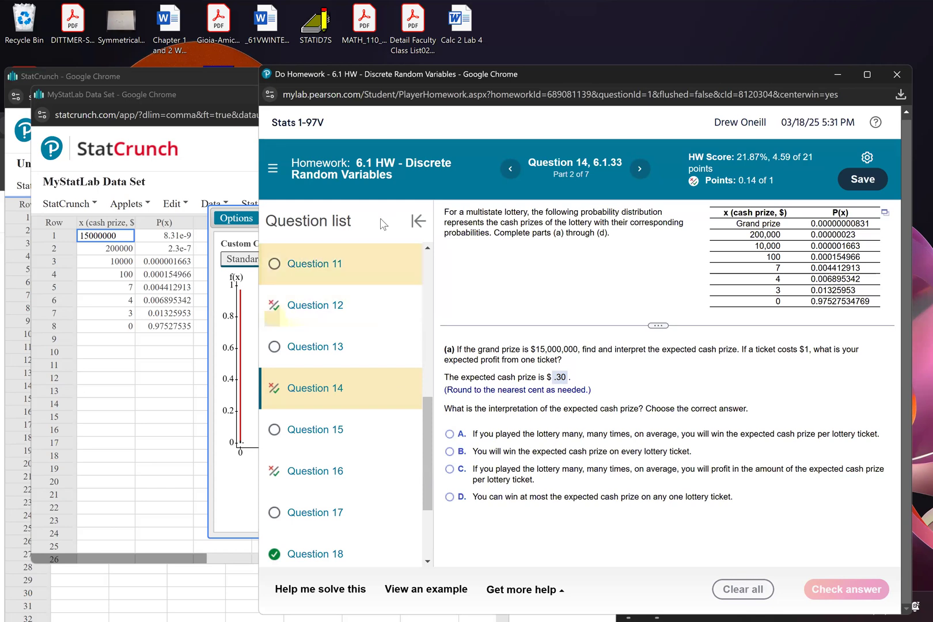
{"action": "left_click", "coordinate": [343, 440]}
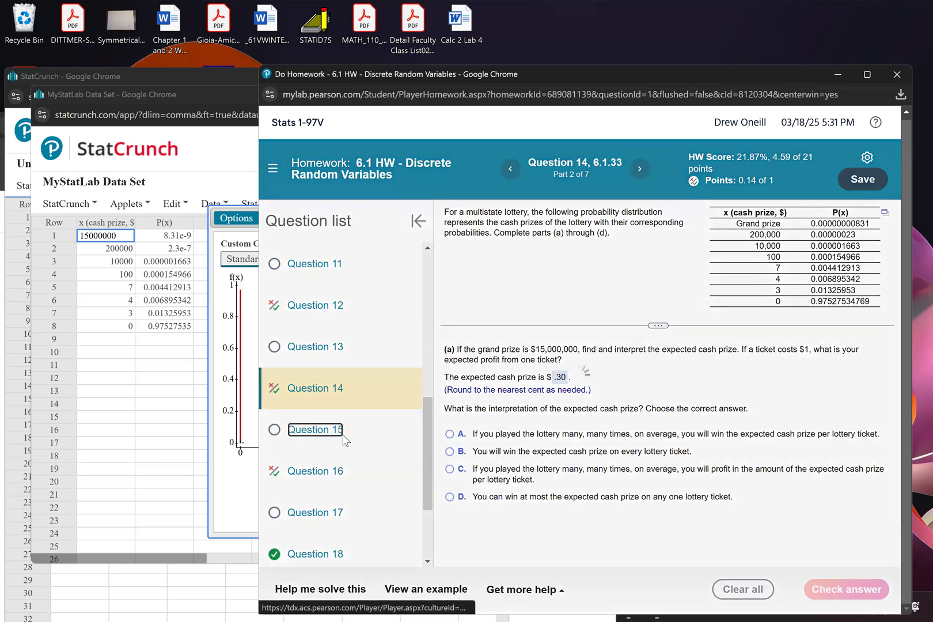
{"action": "left_click", "coordinate": [539, 434]}
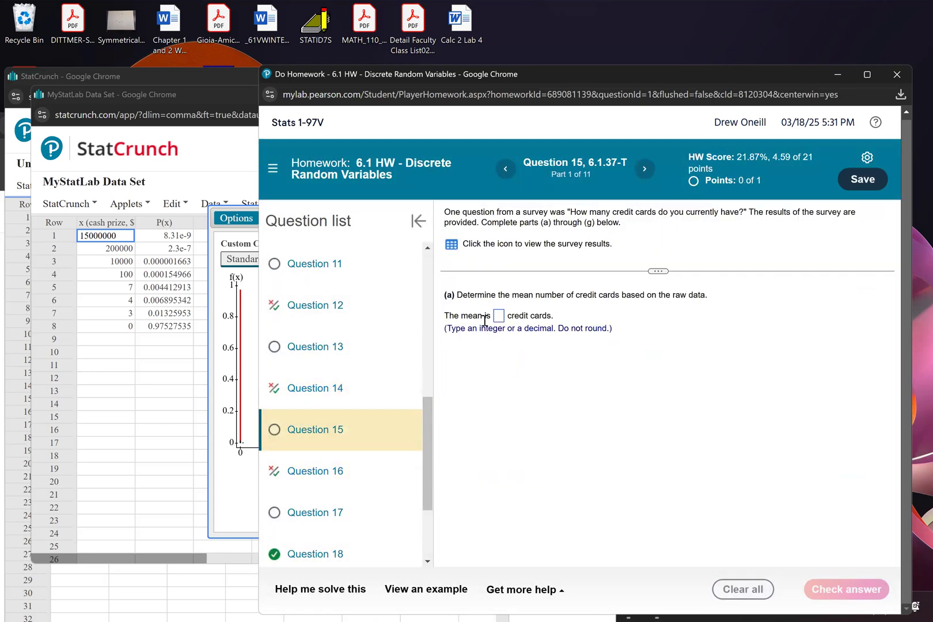
{"action": "left_click", "coordinate": [454, 247]}
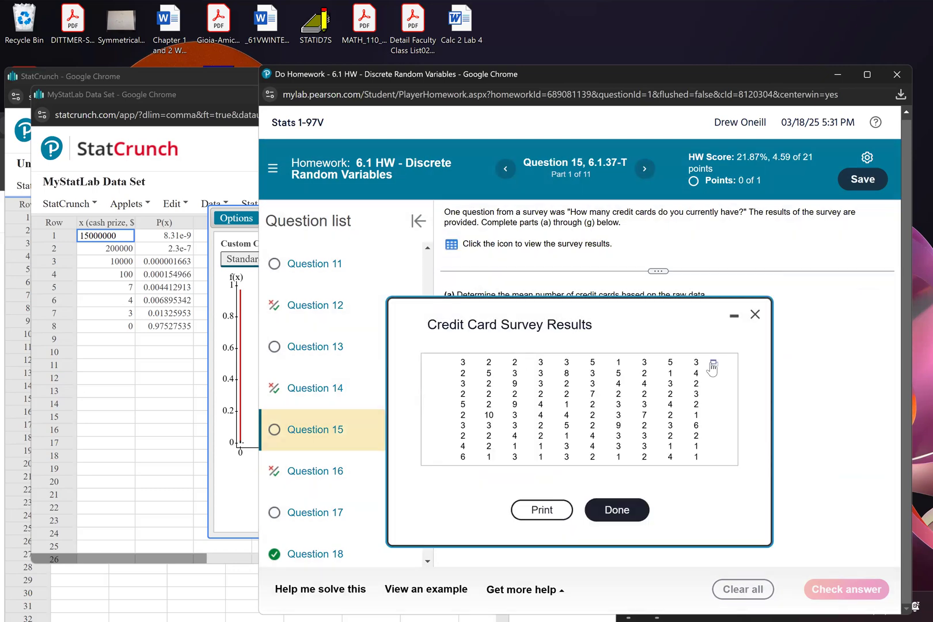
{"action": "left_click", "coordinate": [712, 369]}
{"action": "left_click", "coordinate": [746, 383]}
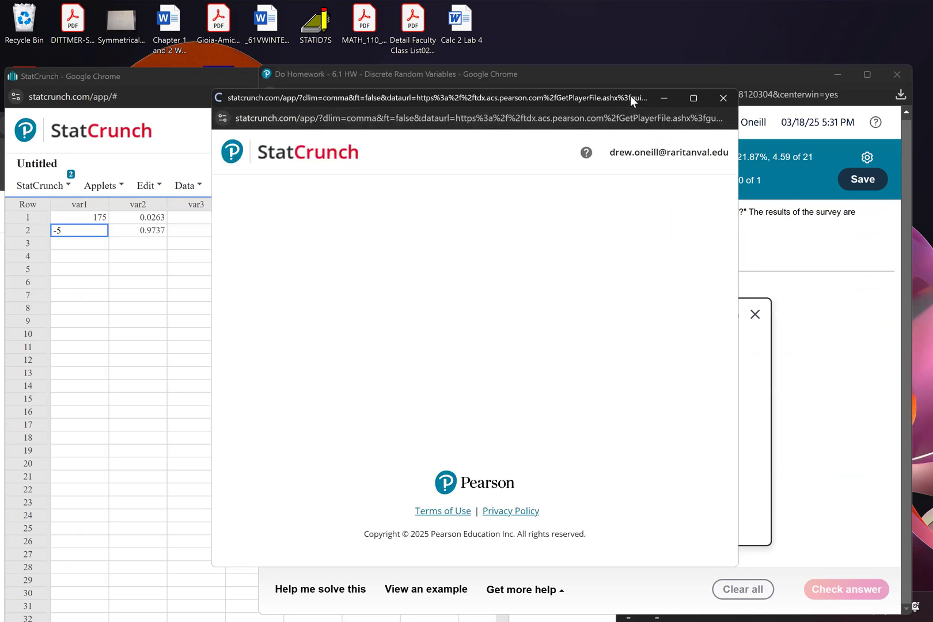
{"action": "left_click", "coordinate": [620, 503]}
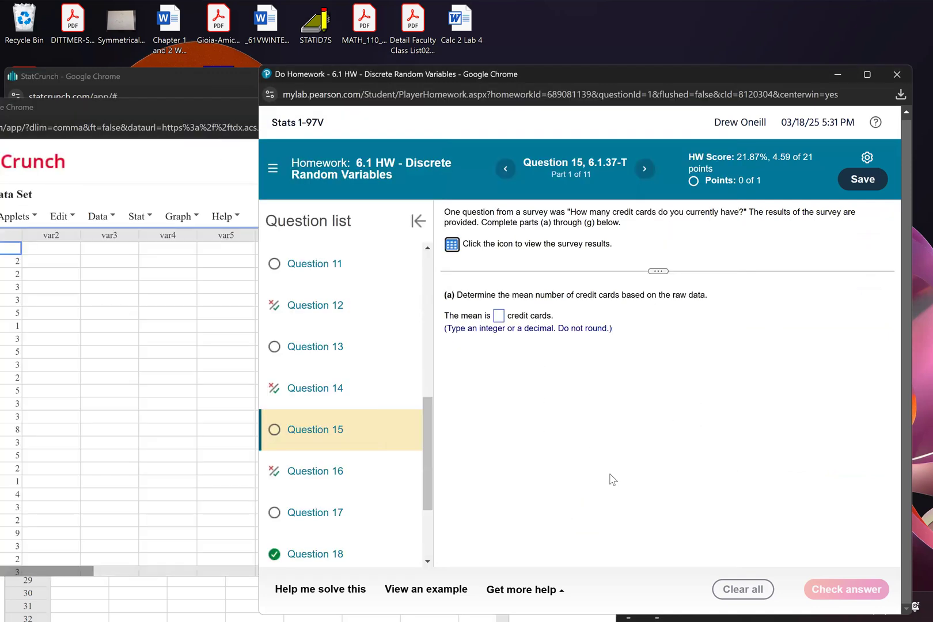
- Compute summary statistics for the var1 column of the credit card survey data and return to the homework question
{"action": "left_click", "coordinate": [211, 108]}
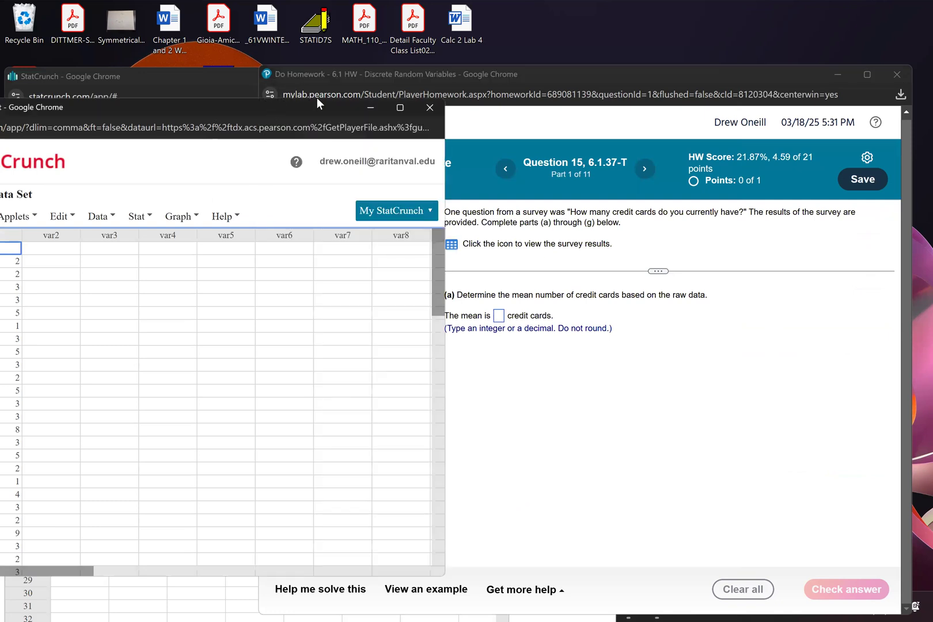
{"action": "left_click", "coordinate": [264, 192]}
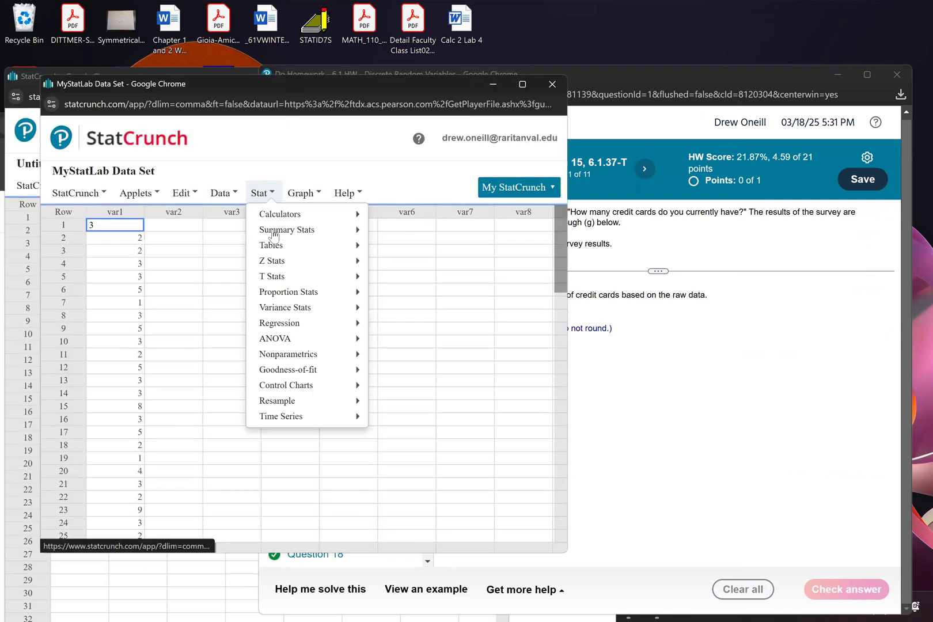
{"action": "mouse_move", "coordinate": [274, 234]}
{"action": "left_click", "coordinate": [395, 234]}
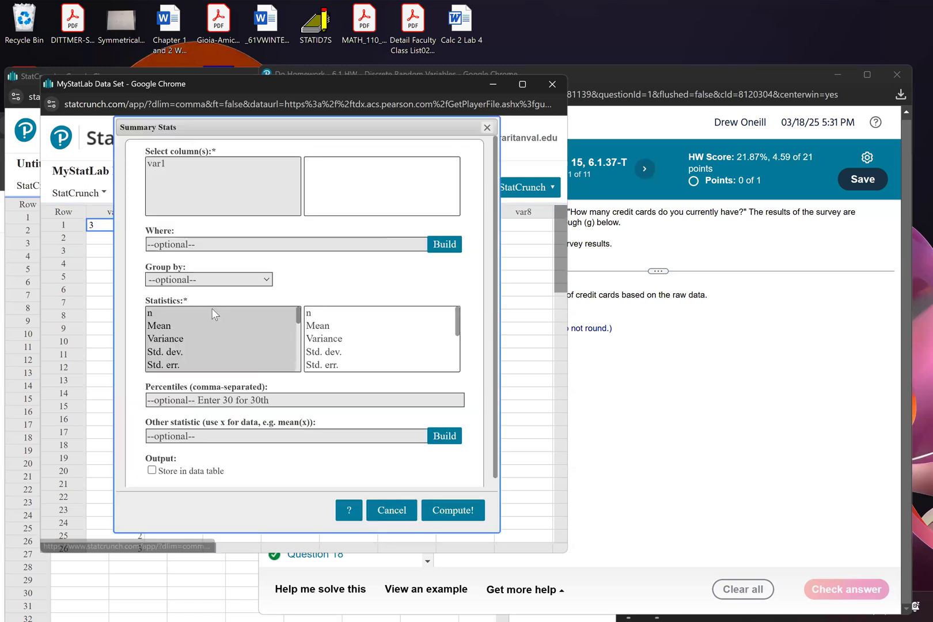
{"action": "left_click", "coordinate": [211, 163]}
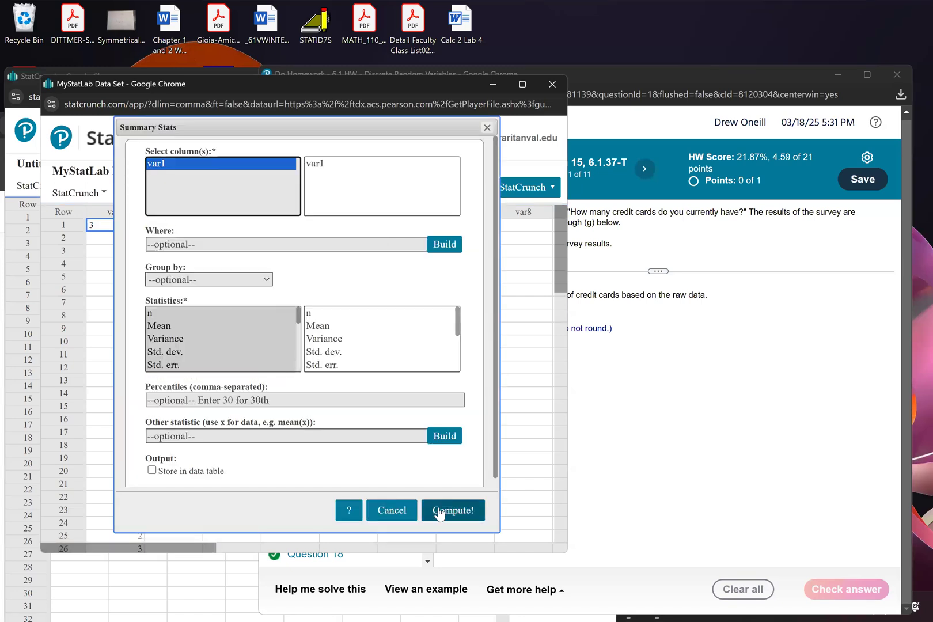
{"action": "left_click", "coordinate": [440, 511]}
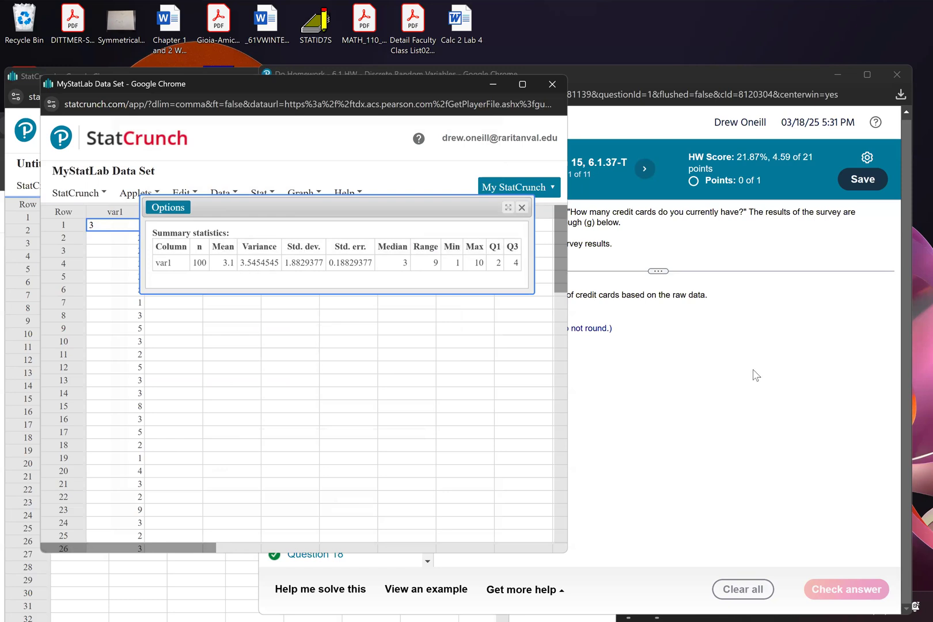
{"action": "left_click", "coordinate": [772, 383]}
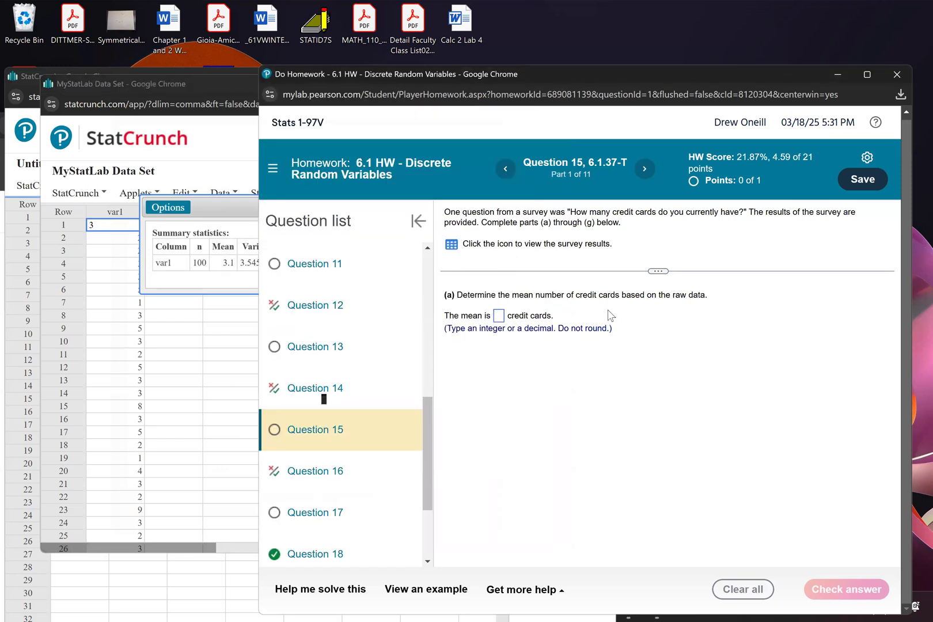
- Open Question 16, load its square footage and asking price table into StatCrunch and close the Data Table pop-up
{"action": "left_click", "coordinate": [314, 347]}
{"action": "left_click", "coordinate": [321, 466]}
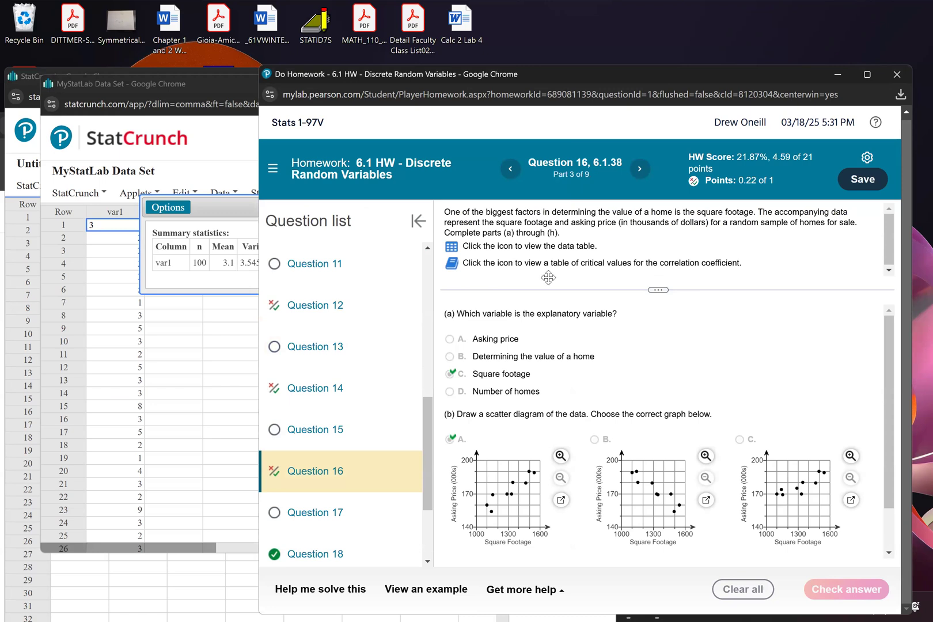
{"action": "left_click", "coordinate": [452, 247]}
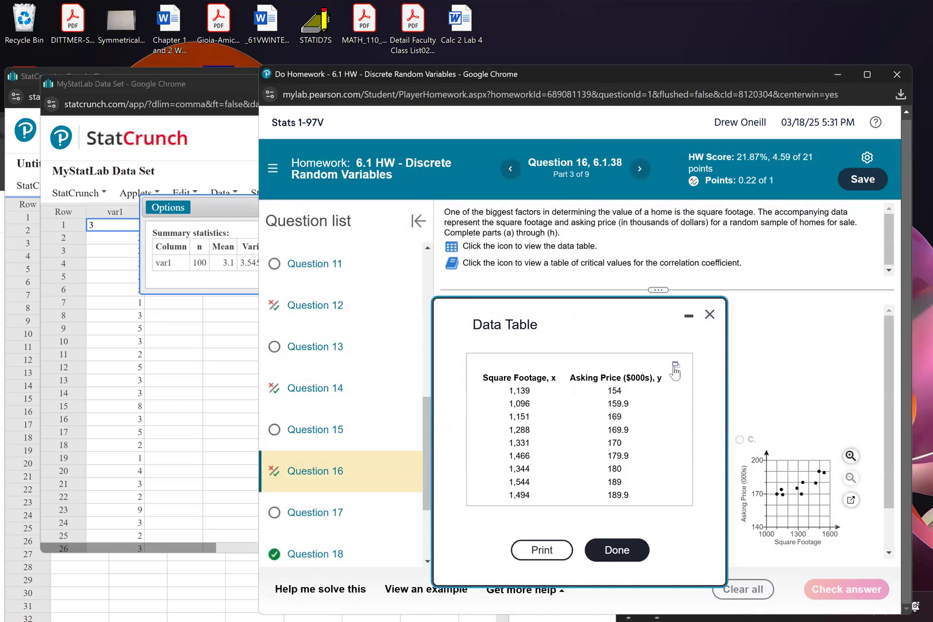
{"action": "left_click", "coordinate": [676, 364]}
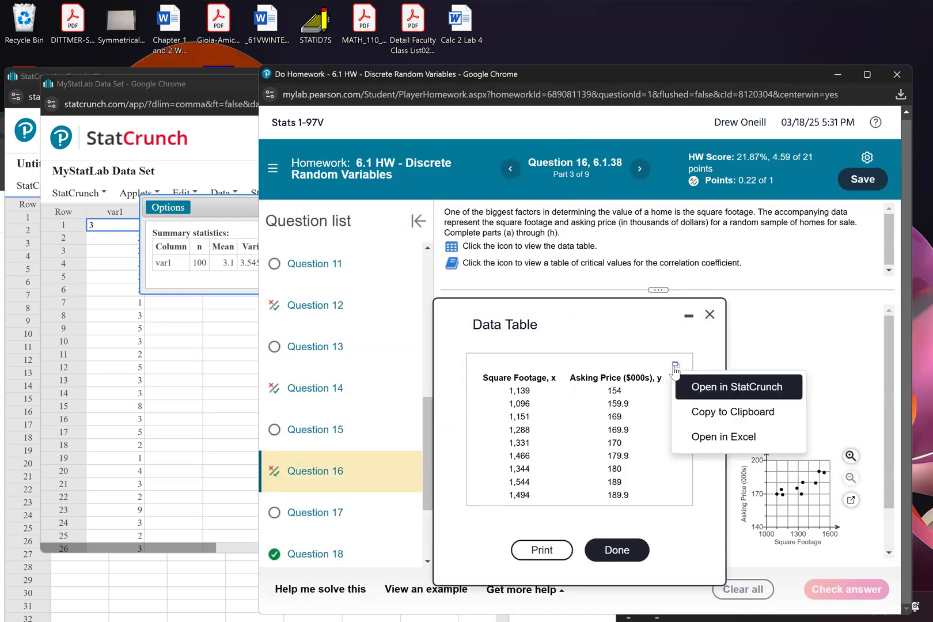
{"action": "left_click", "coordinate": [694, 391]}
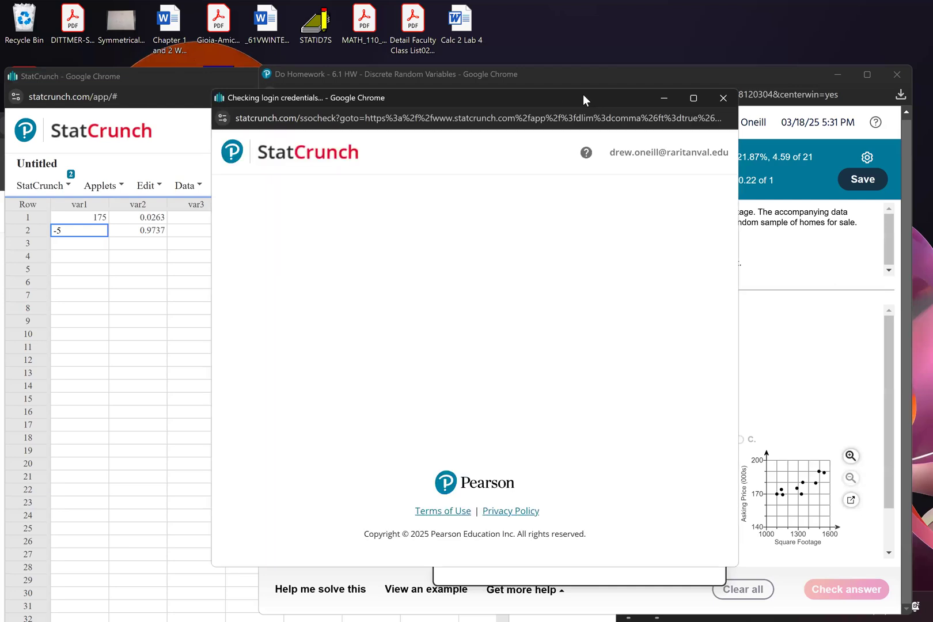
{"action": "left_click_drag", "start_coordinate": [583, 95], "coordinate": [301, 58]}
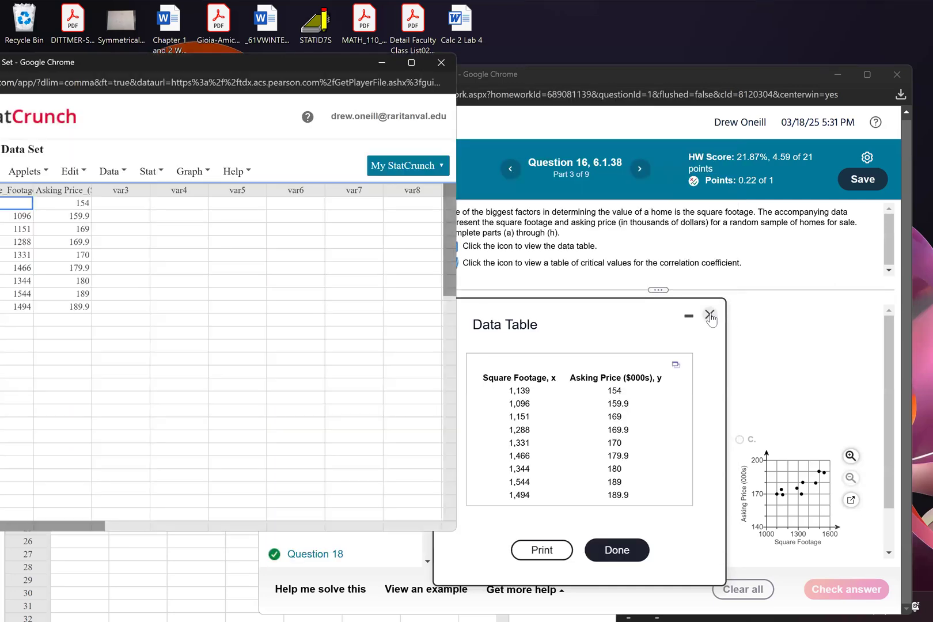
{"action": "left_click", "coordinate": [711, 317]}
{"action": "left_click", "coordinate": [712, 317]}
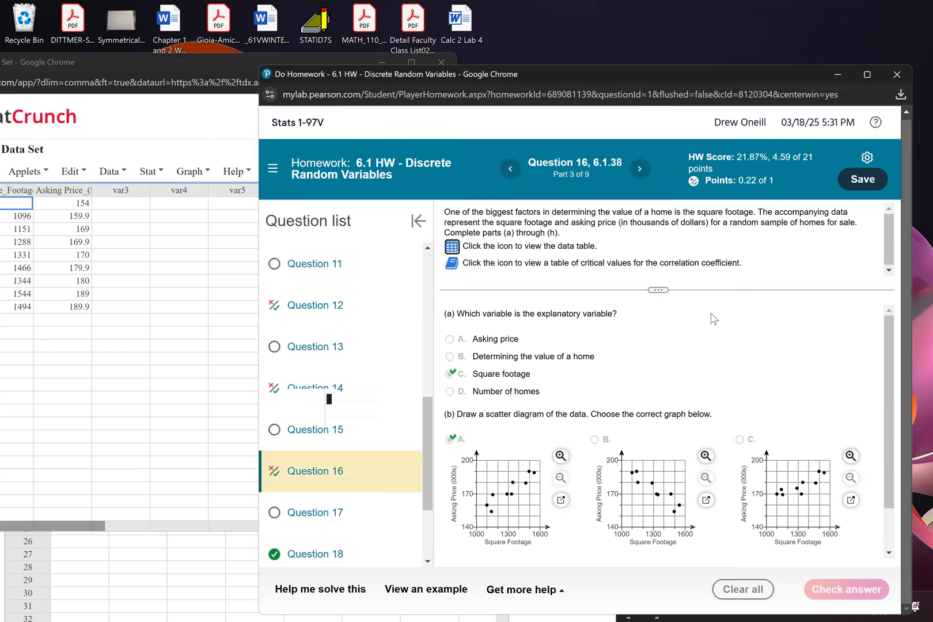
- Create a scatter plot with Square_Footage_x as X and Asking Price_($000s)_y as Y, and go back to Question 16 part (c)
{"action": "left_click", "coordinate": [165, 171]}
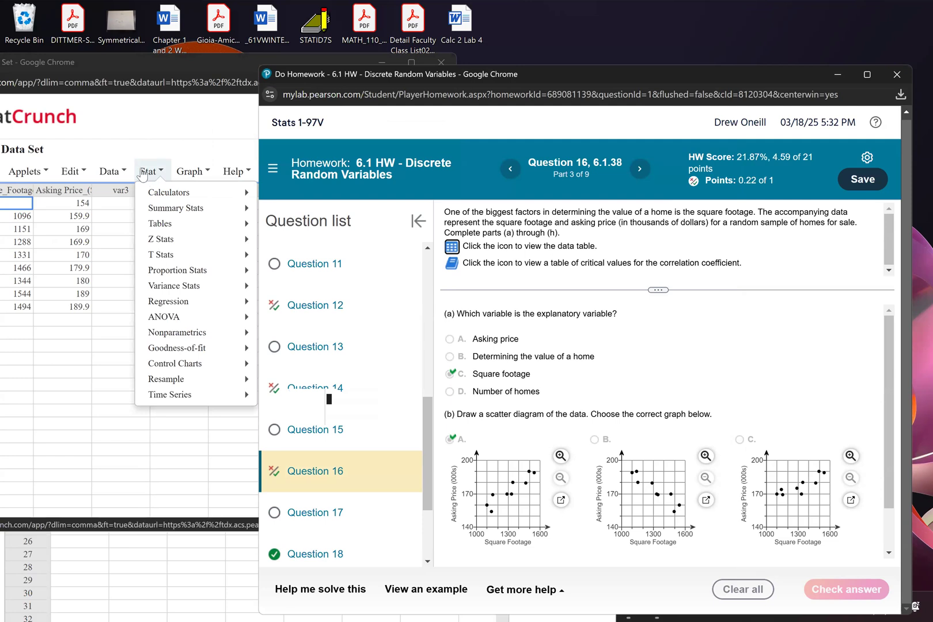
{"action": "left_click", "coordinate": [194, 171]}
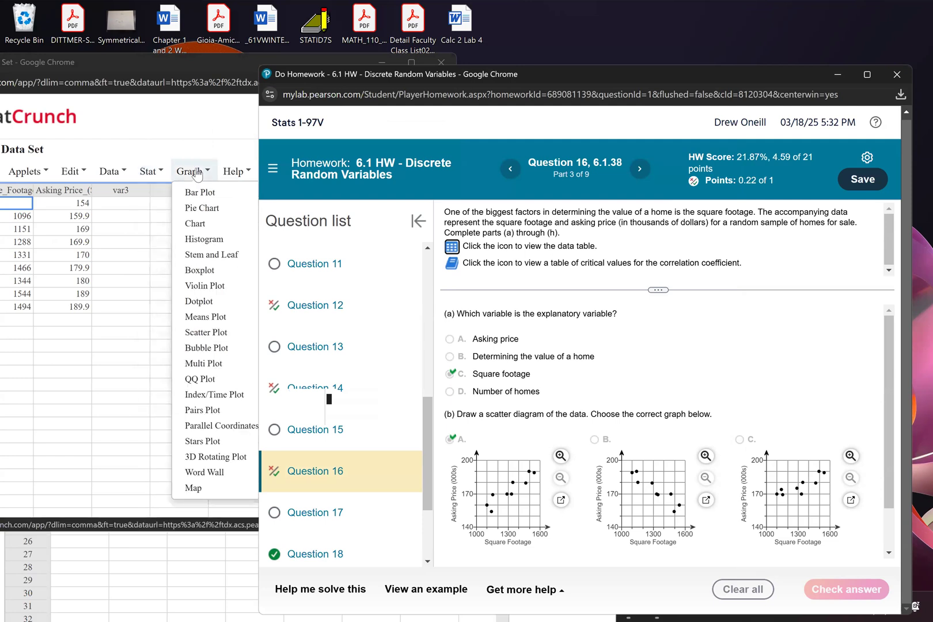
{"action": "left_click", "coordinate": [200, 333]}
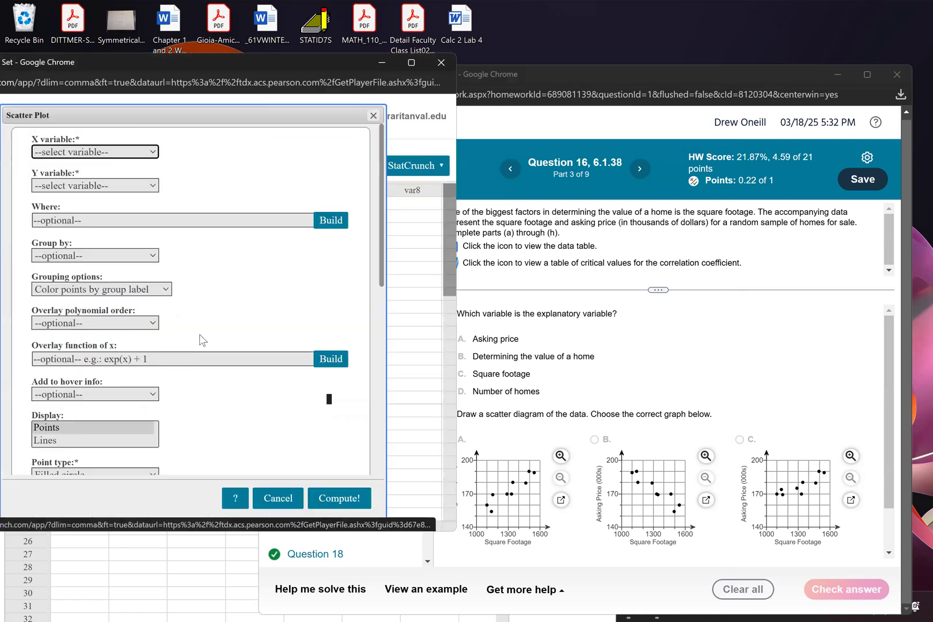
{"action": "left_click", "coordinate": [141, 153]}
{"action": "left_click", "coordinate": [115, 183]}
{"action": "left_click", "coordinate": [116, 185]}
{"action": "left_click", "coordinate": [115, 236]}
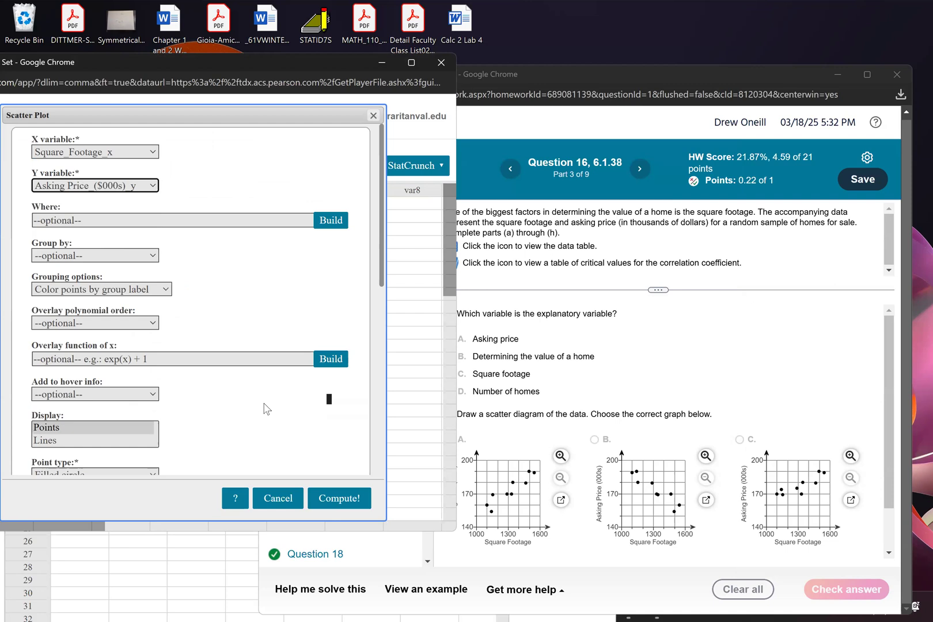
{"action": "left_click", "coordinate": [334, 499]}
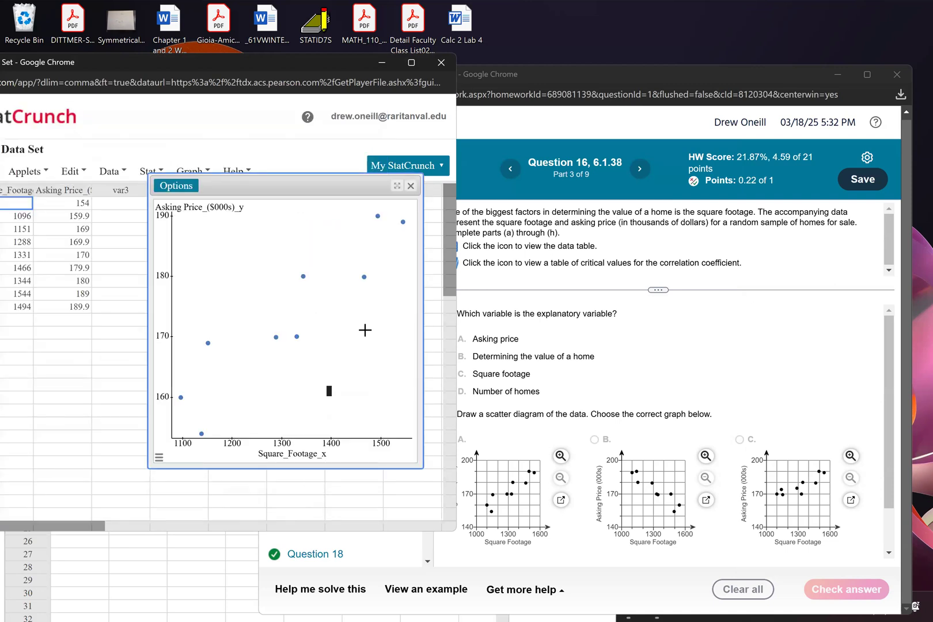
{"action": "left_click", "coordinate": [533, 369]}
{"action": "scroll", "coordinate": [532, 368], "scroll_direction": "down", "scroll_amount": 1}
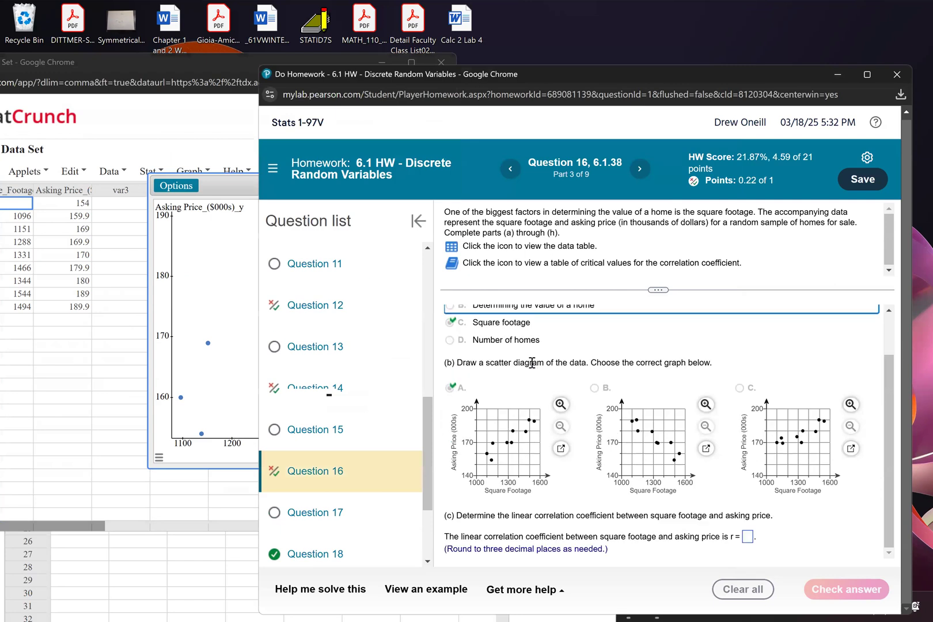
- Close the scatter plot and compute a Simple Linear Regression with Square_Footage_x as X and Asking Price_($000s)_y as Y
{"action": "left_click", "coordinate": [232, 190]}
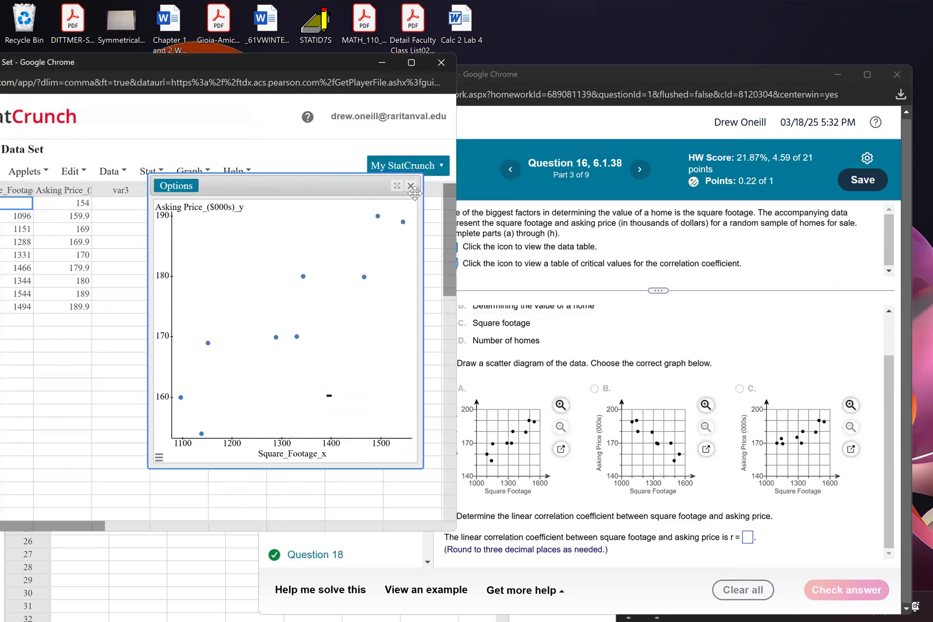
{"action": "left_click", "coordinate": [412, 186]}
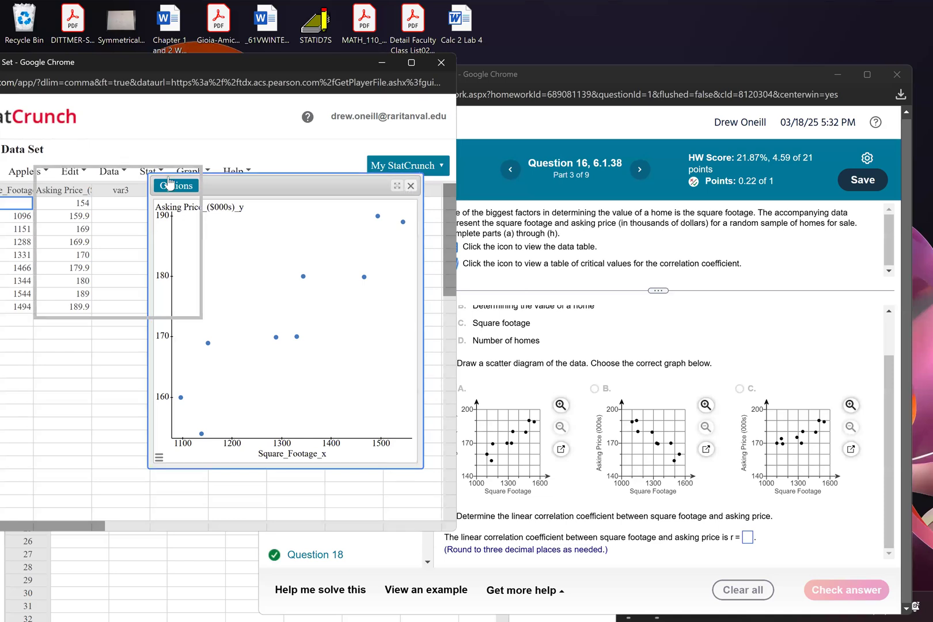
{"action": "left_click", "coordinate": [148, 168]}
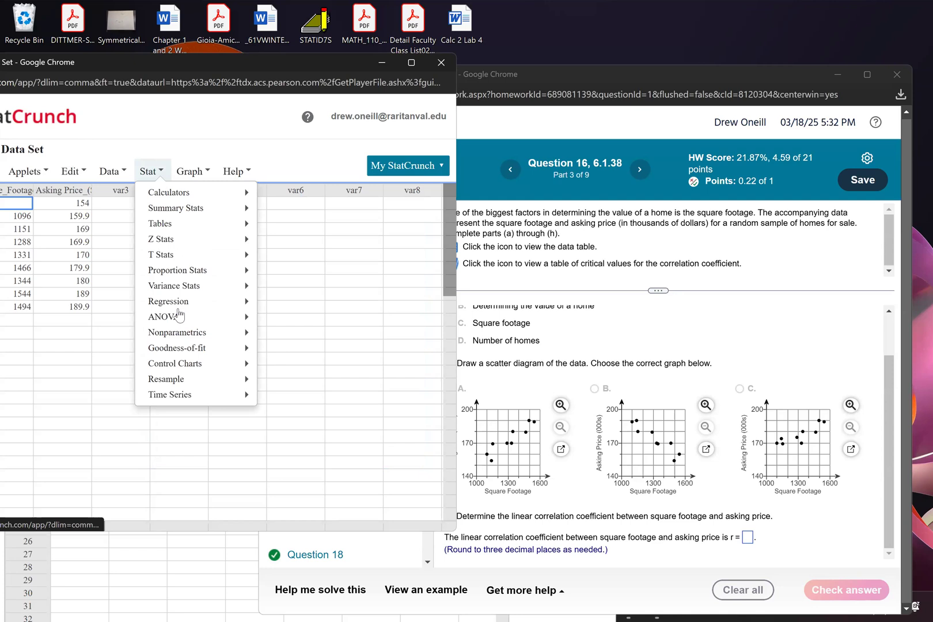
{"action": "mouse_move", "coordinate": [179, 302]}
{"action": "left_click", "coordinate": [300, 309]}
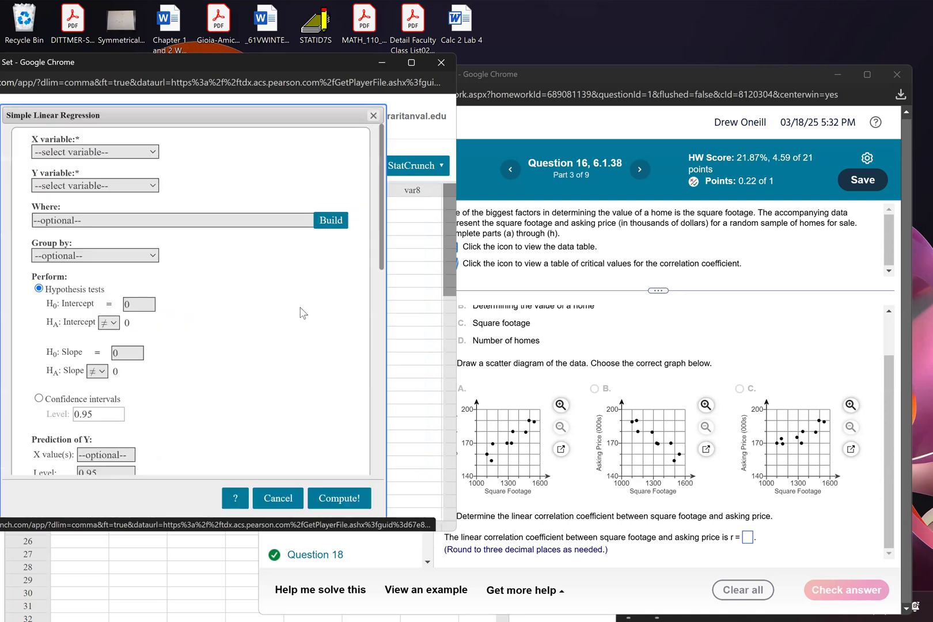
{"action": "left_click", "coordinate": [98, 155]}
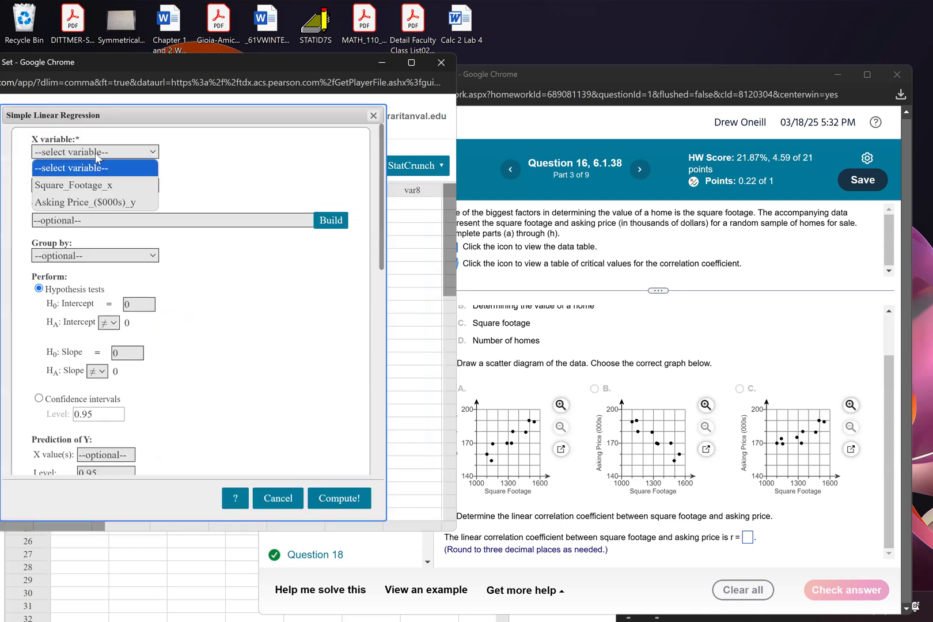
{"action": "left_click", "coordinate": [89, 183]}
{"action": "left_click", "coordinate": [79, 199]}
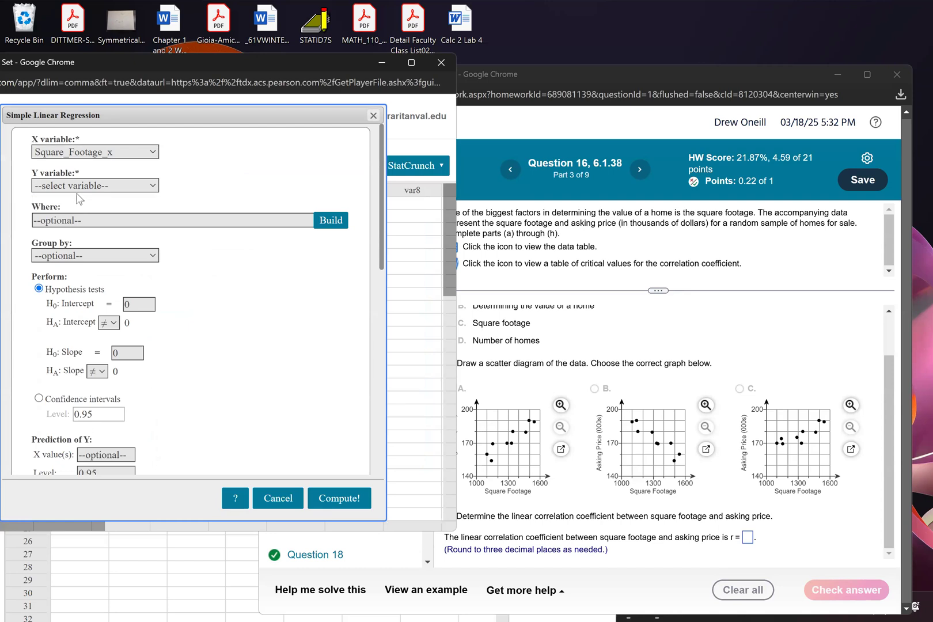
{"action": "left_click", "coordinate": [78, 187]}
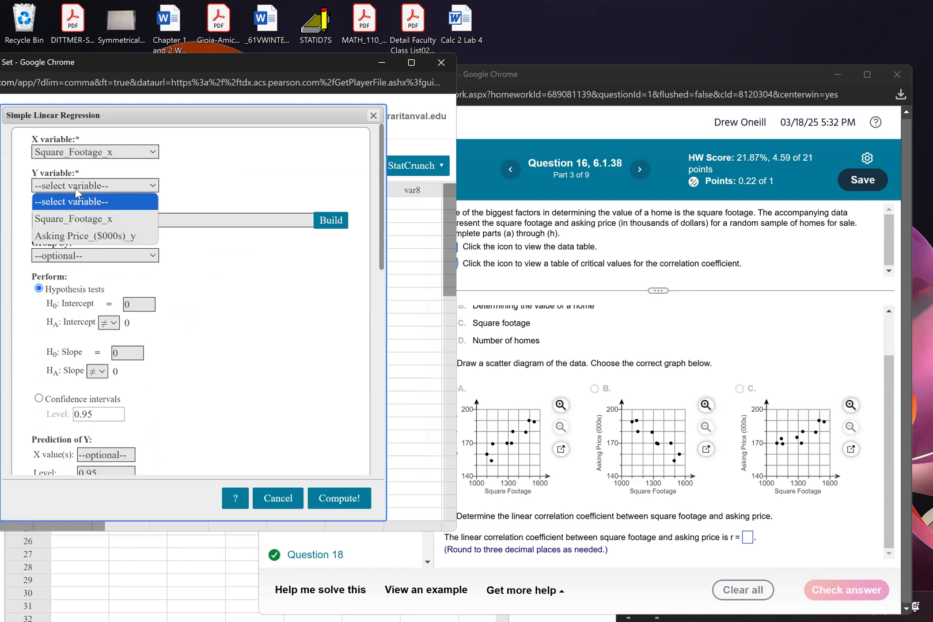
{"action": "left_click", "coordinate": [73, 237]}
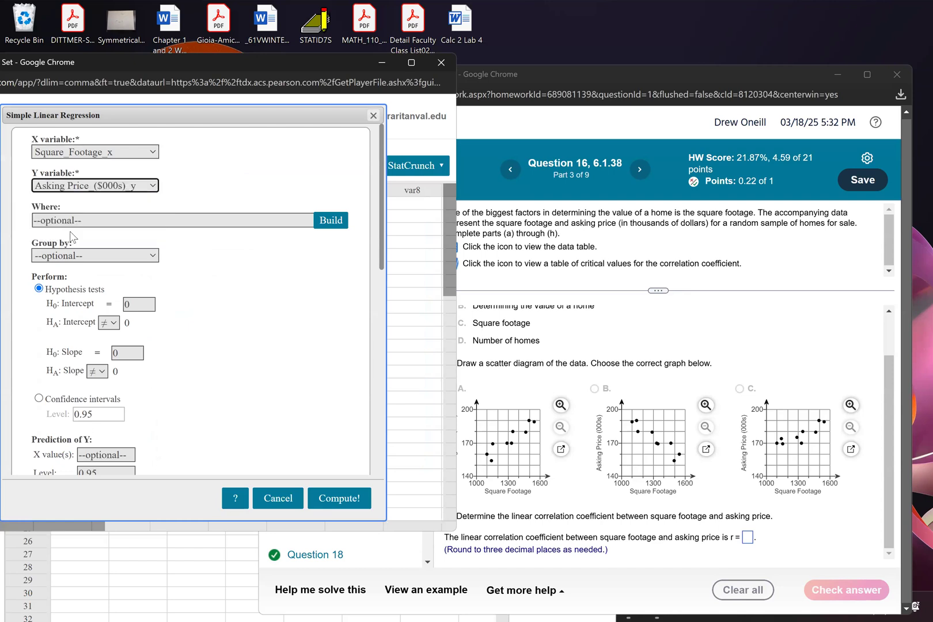
{"action": "left_click", "coordinate": [329, 500]}
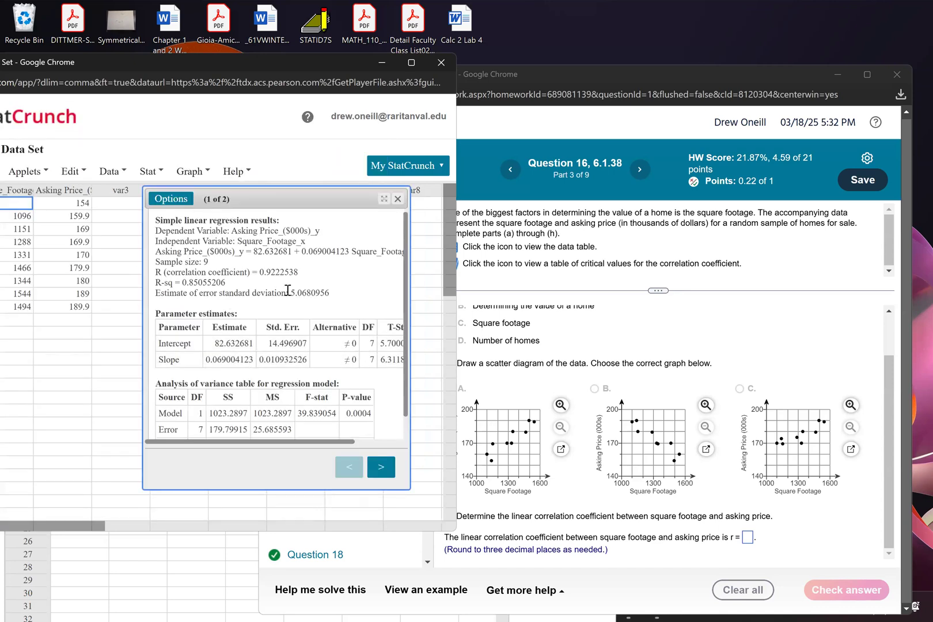
{"action": "left_click", "coordinate": [588, 354]}
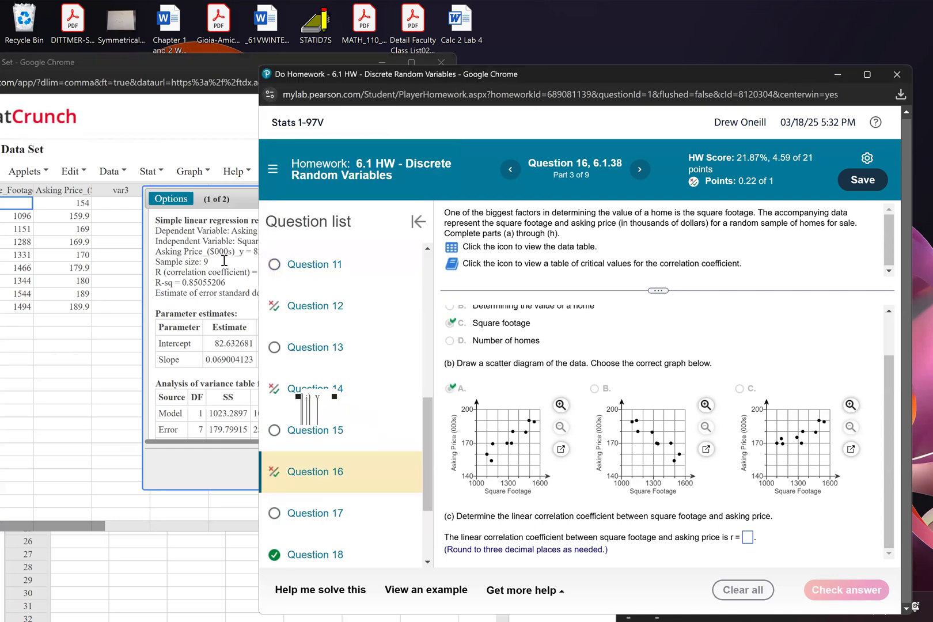
- Open Question 17 and load its Number of Potholes data into StatCrunch
{"action": "scroll", "coordinate": [346, 358], "scroll_direction": "down", "scroll_amount": 2}
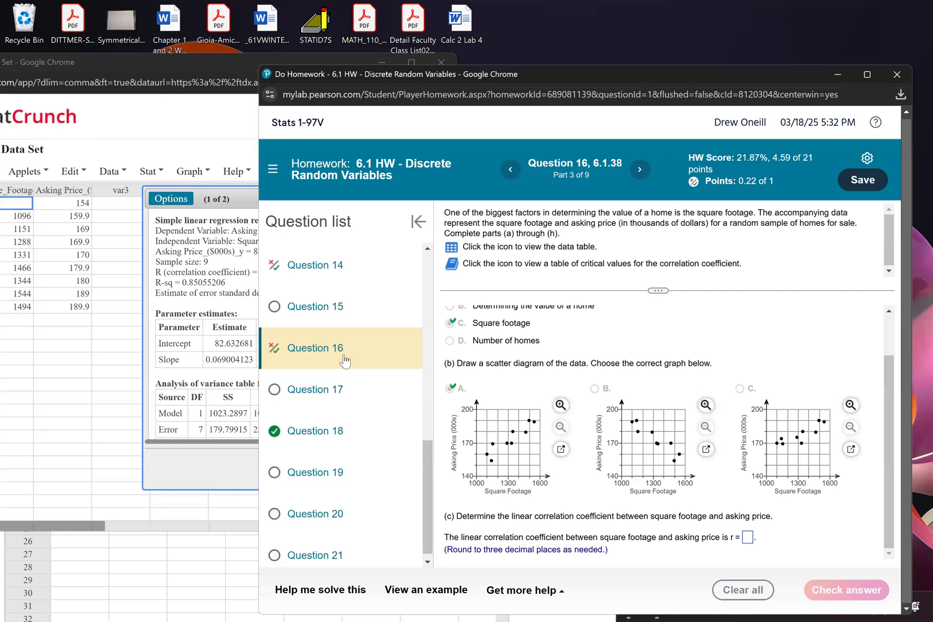
{"action": "left_click", "coordinate": [330, 389]}
{"action": "left_click", "coordinate": [551, 443]}
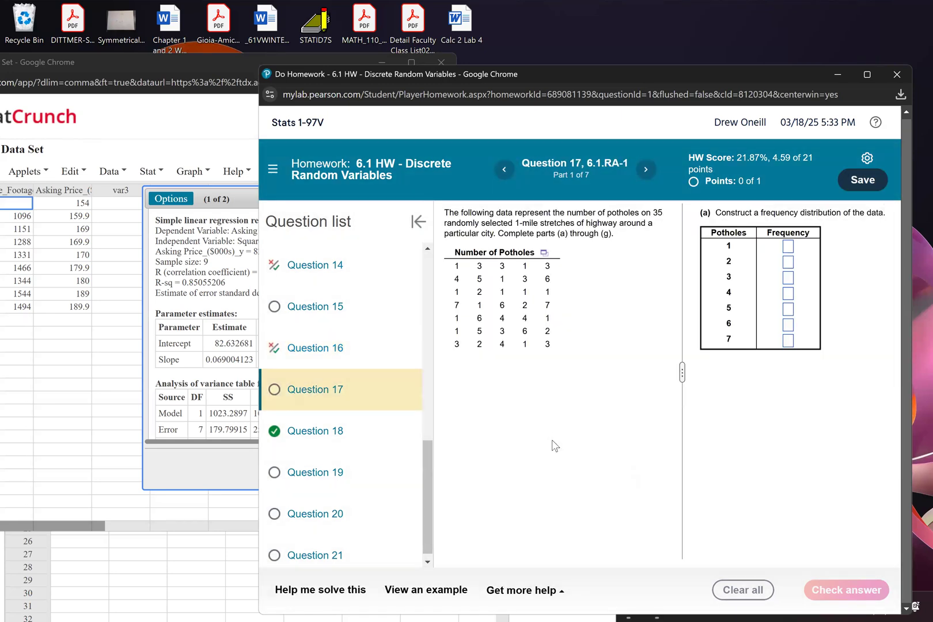
{"action": "left_click", "coordinate": [544, 252]}
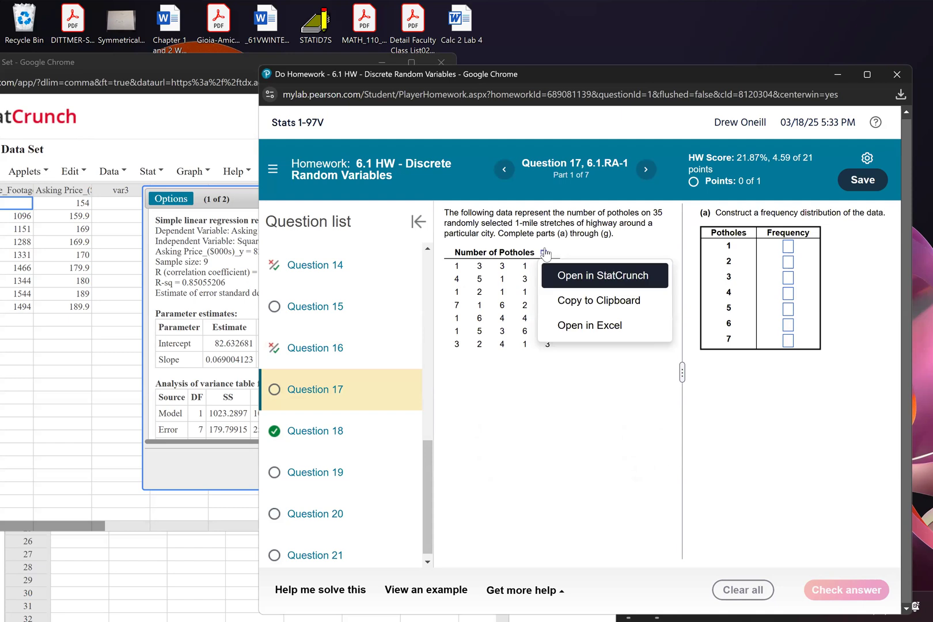
{"action": "left_click", "coordinate": [555, 267]}
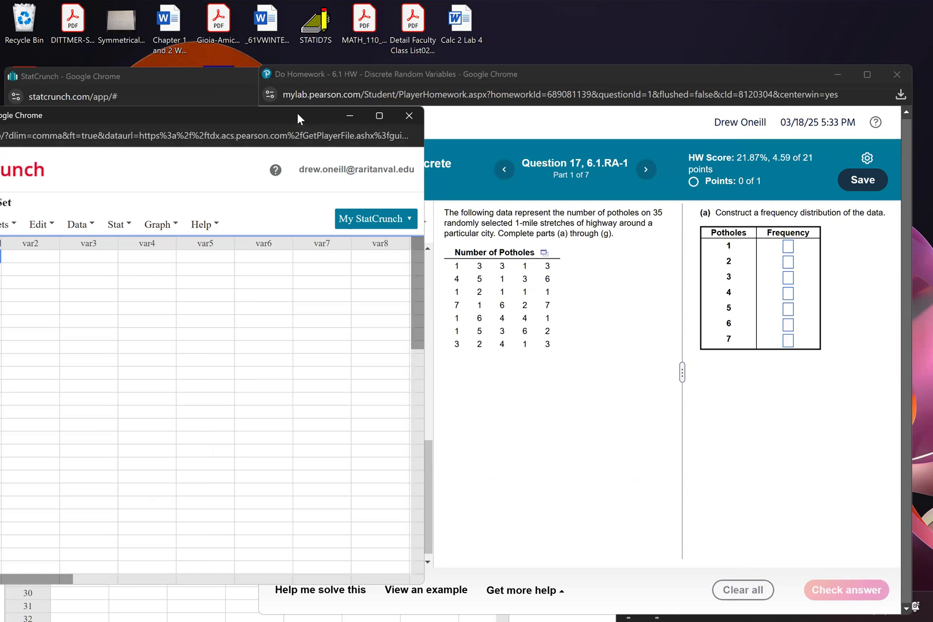
- Compute a frequency table for the Number of Potholes column with Frequency and Relative frequency
{"action": "left_click_drag", "start_coordinate": [298, 113], "coordinate": [391, 99]}
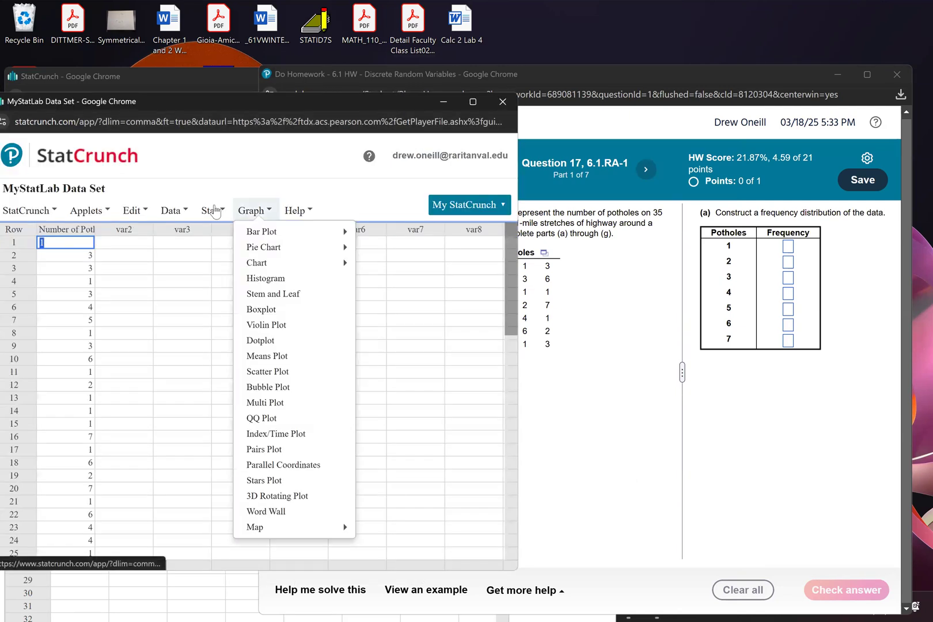
{"action": "mouse_move", "coordinate": [213, 210]}
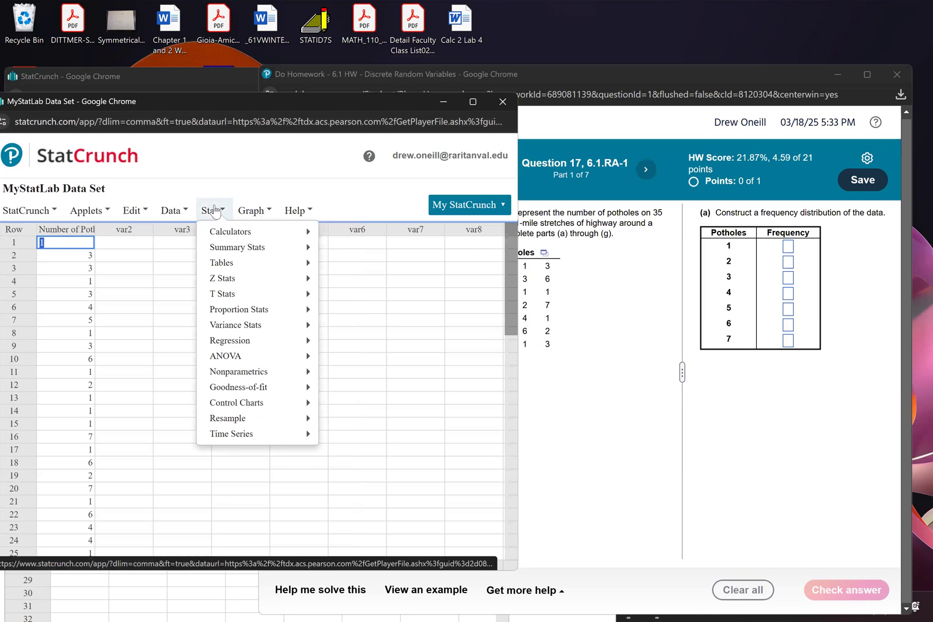
{"action": "mouse_move", "coordinate": [271, 264]}
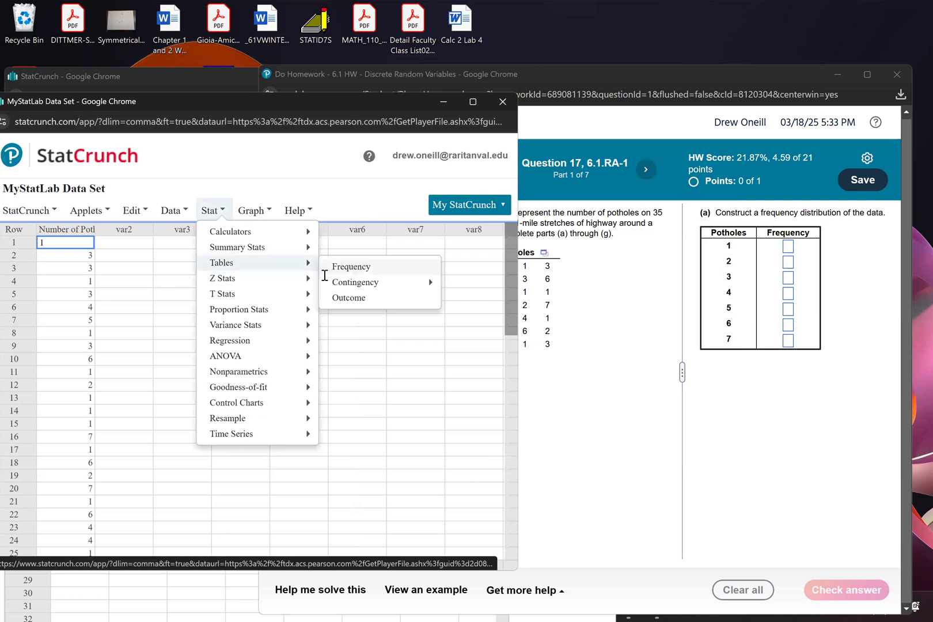
{"action": "left_click", "coordinate": [325, 271]}
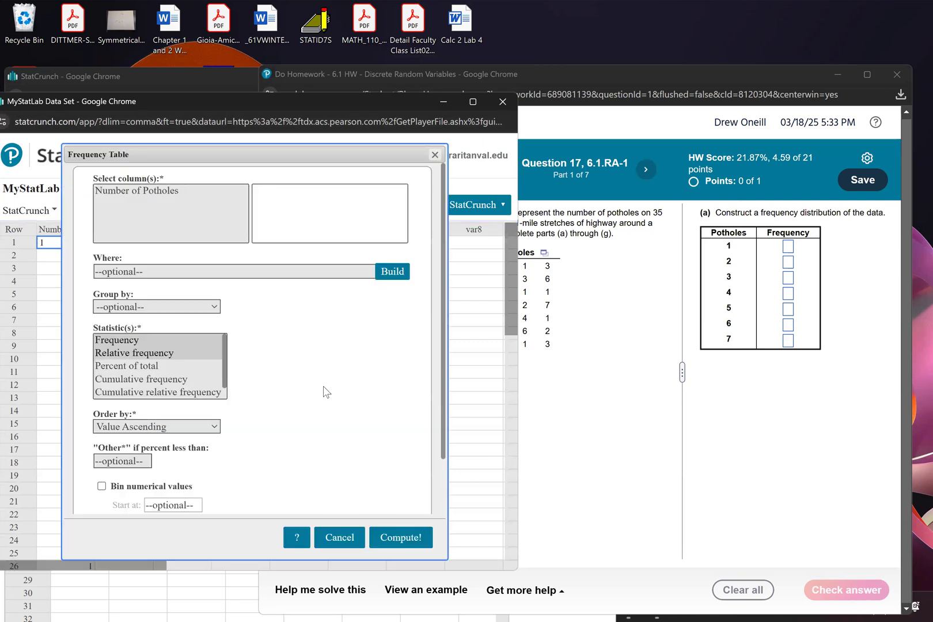
{"action": "left_click", "coordinate": [396, 537]}
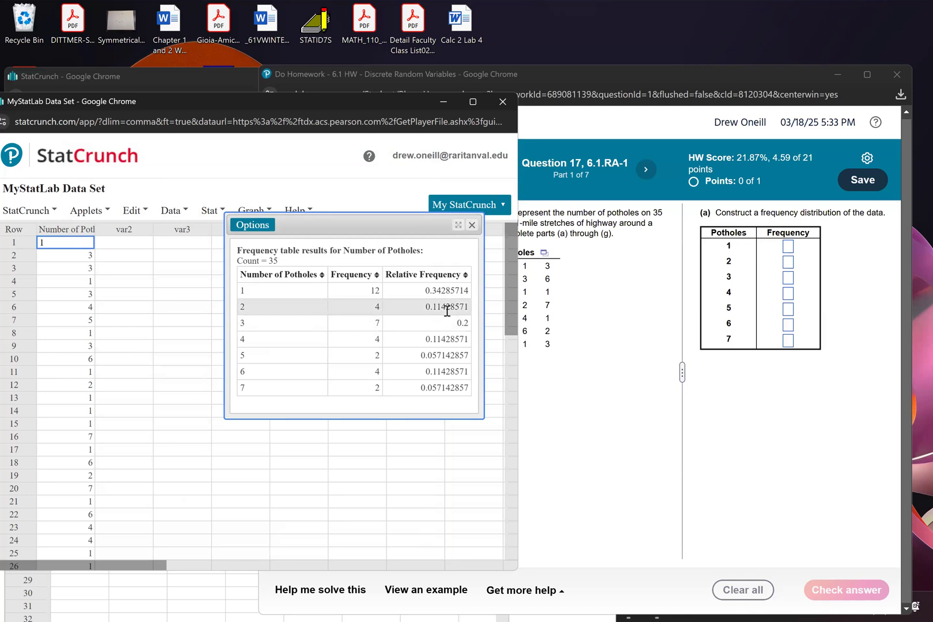
- Return to the homework, open Question 18 and load its monthly coffee cost table into StatCrunch
{"action": "left_click", "coordinate": [587, 387]}
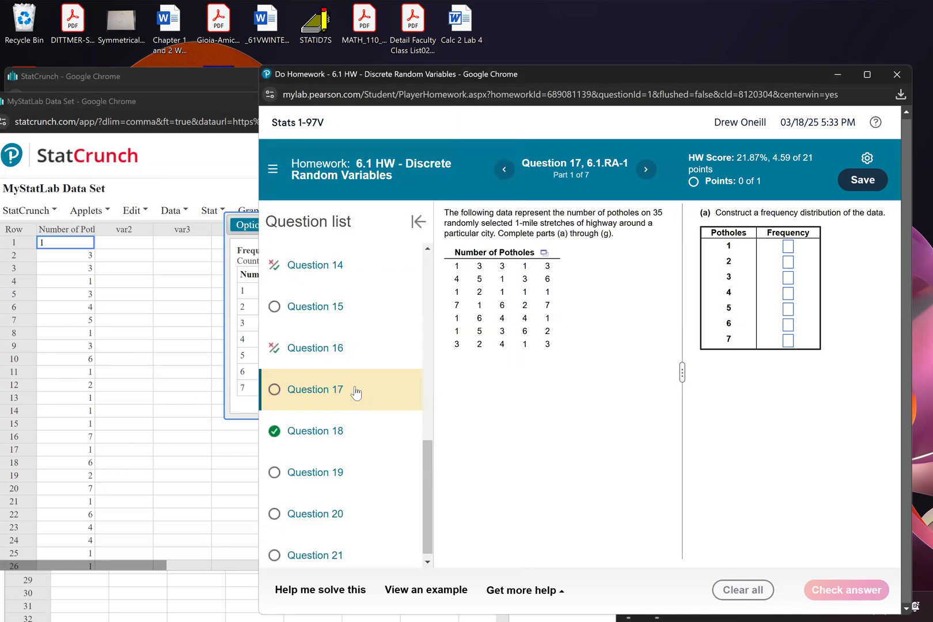
{"action": "left_click", "coordinate": [342, 426]}
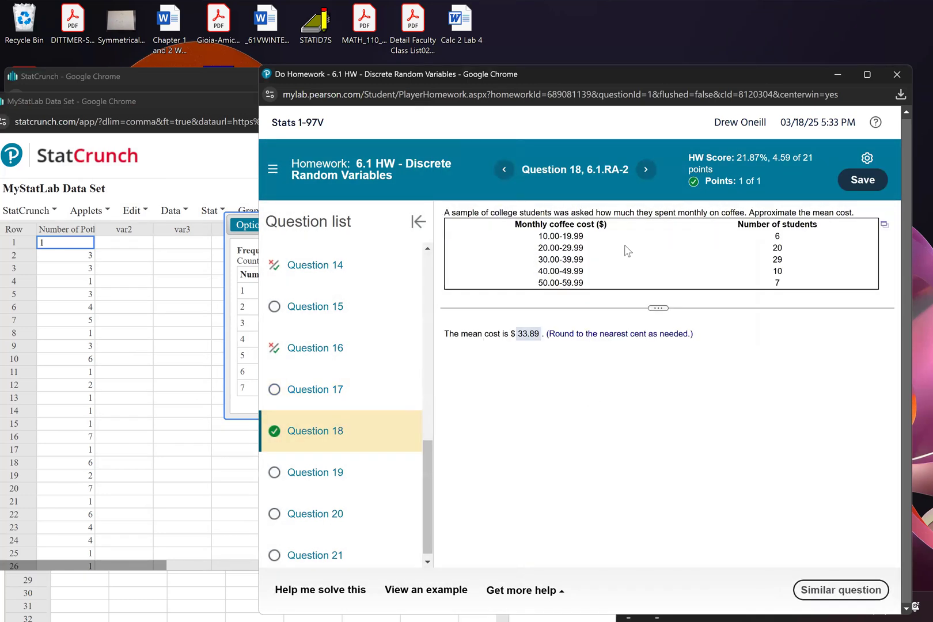
{"action": "left_click", "coordinate": [885, 226]}
{"action": "left_click", "coordinate": [846, 246]}
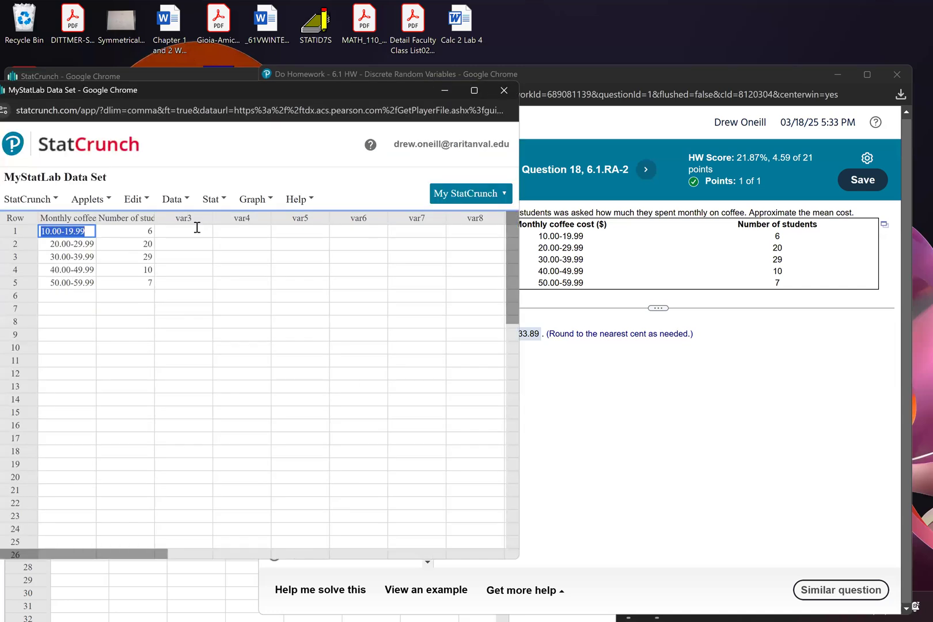
- Enter the class midpoints 15, 25, 35, 45 and 55 in the first five rows of var3
{"action": "left_click", "coordinate": [197, 229]}
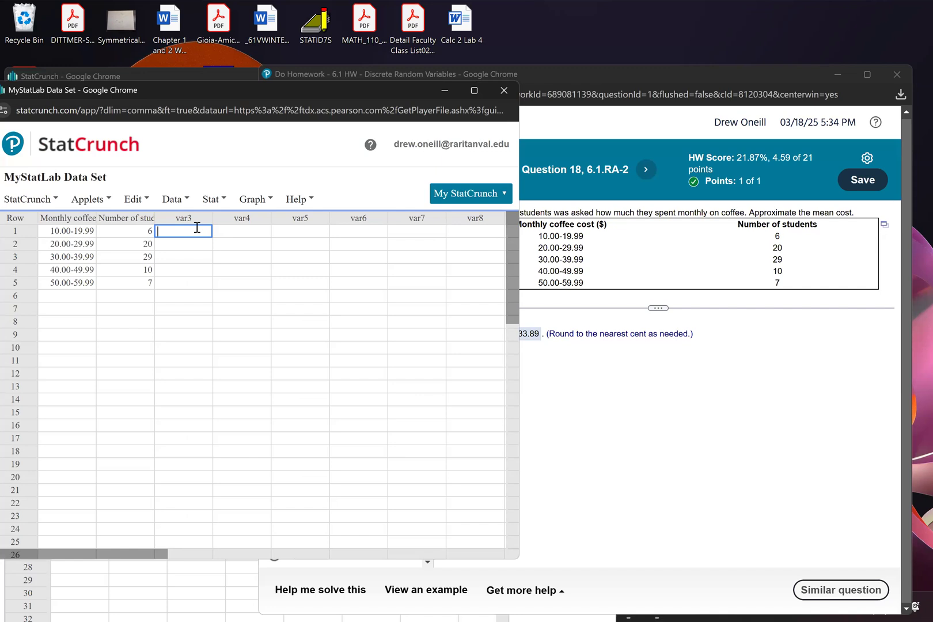
{"action": "type", "text": "15"}
{"action": "key", "text": "Return"}
{"action": "type", "text": "25"}
{"action": "key", "text": "Return"}
{"action": "type", "text": "35"}
{"action": "key", "text": "Return"}
{"action": "type", "text": "45"}
{"action": "key", "text": "Return"}
{"action": "type", "text": "55"}
{"action": "key", "text": "Return"}
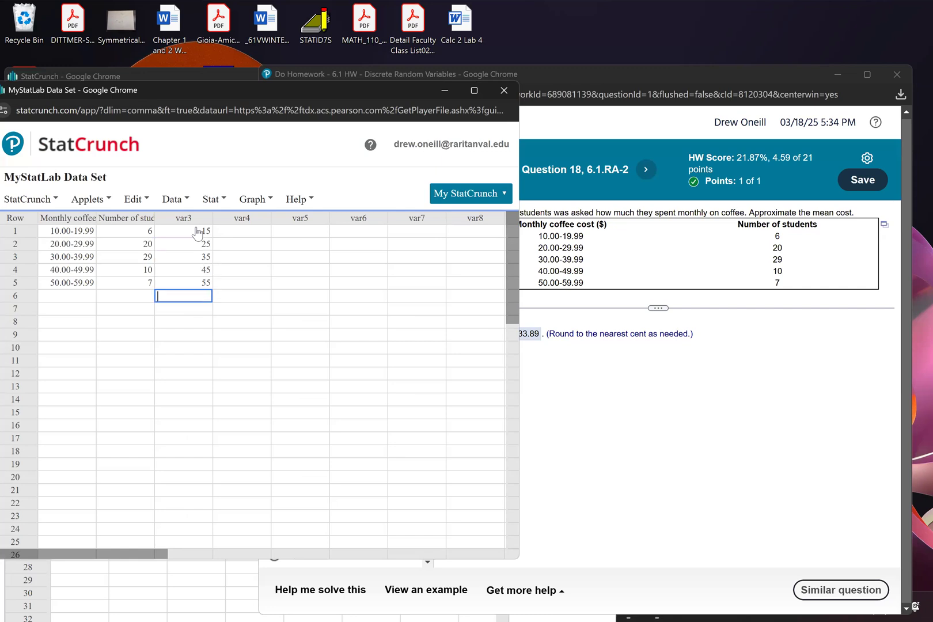
- Compute a Custom Calculator distribution with var3 as the values and Number of students as the weights
{"action": "left_click", "coordinate": [616, 362]}
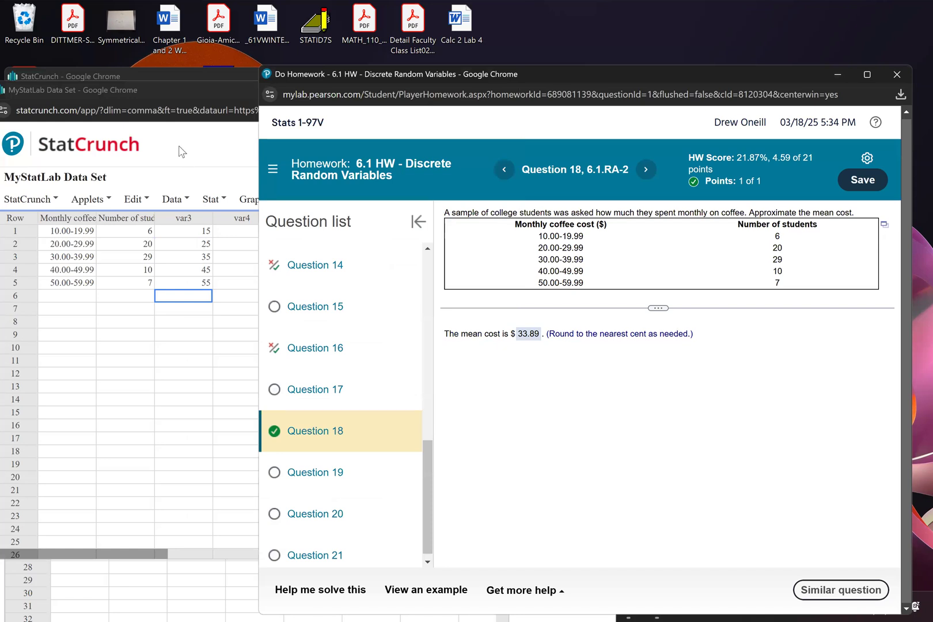
{"action": "left_click", "coordinate": [211, 172]}
{"action": "left_click", "coordinate": [213, 199]}
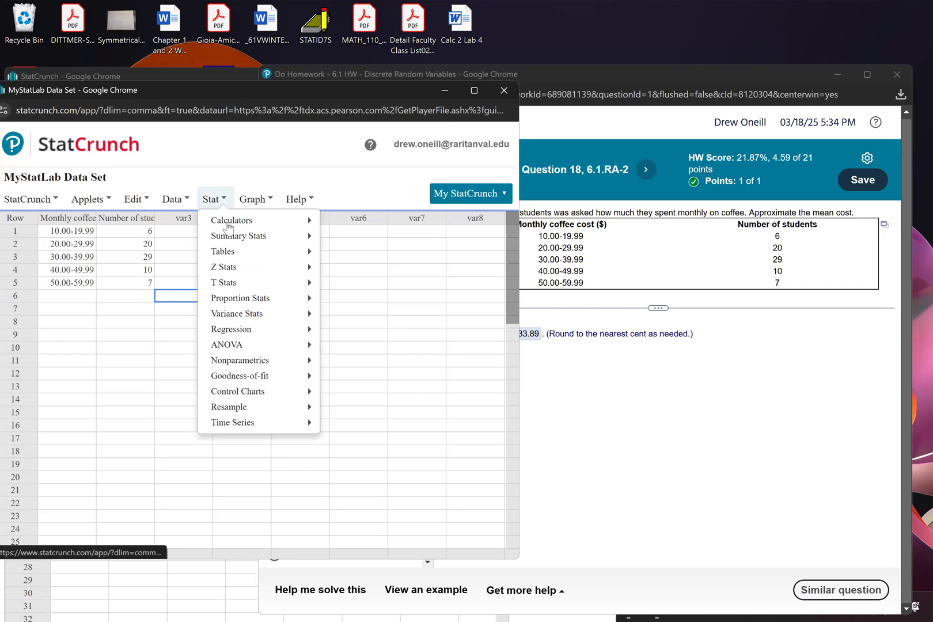
{"action": "mouse_move", "coordinate": [259, 220]}
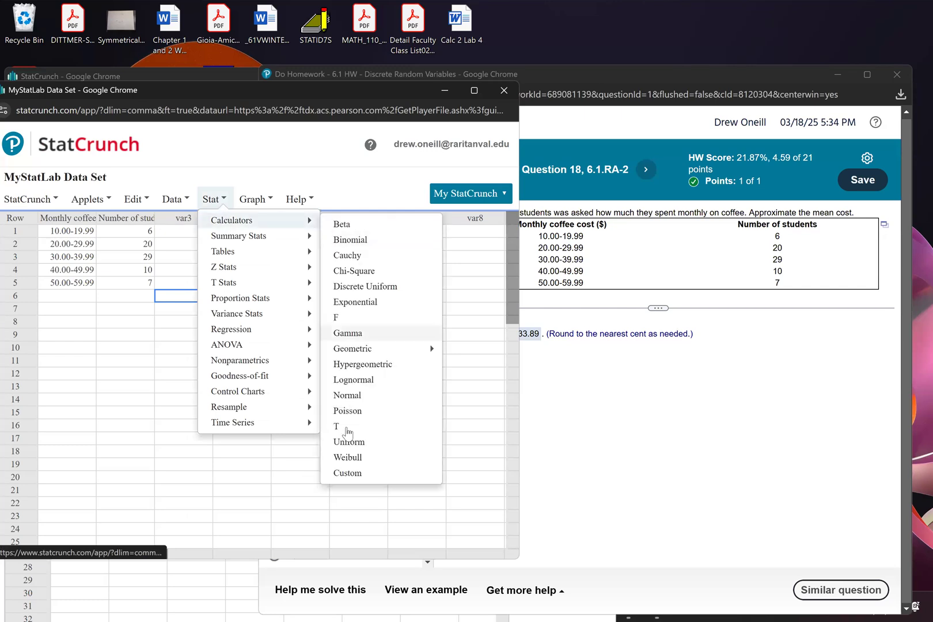
{"action": "left_click", "coordinate": [349, 473]}
{"action": "left_click", "coordinate": [171, 294]}
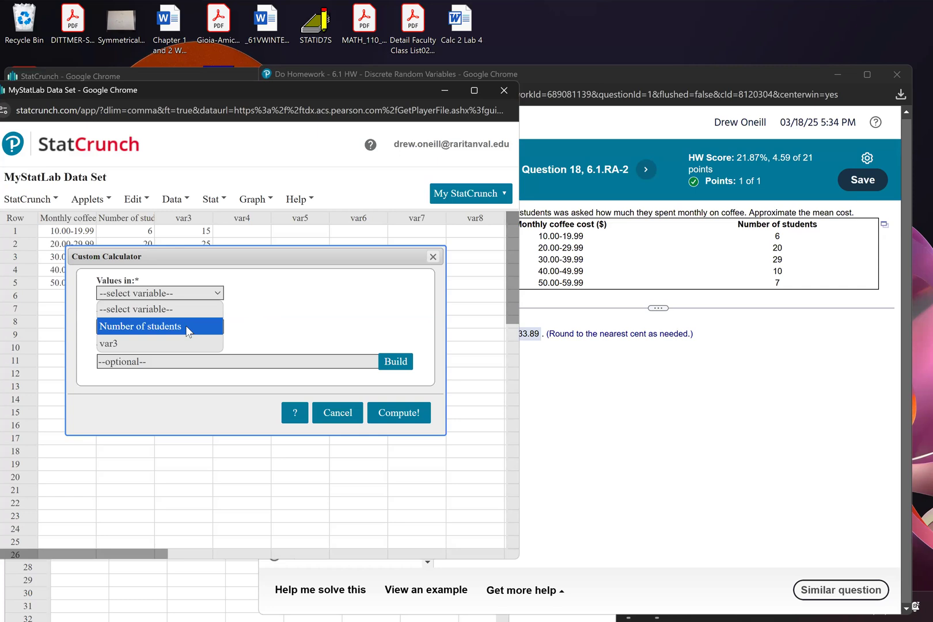
{"action": "left_click", "coordinate": [281, 333]}
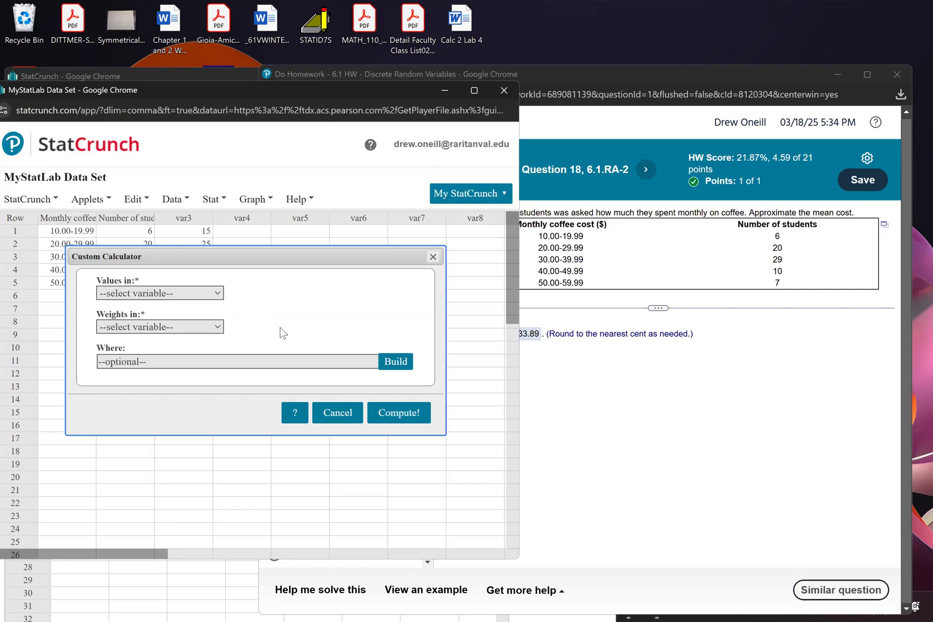
{"action": "left_click", "coordinate": [203, 327]}
{"action": "left_click", "coordinate": [179, 361]}
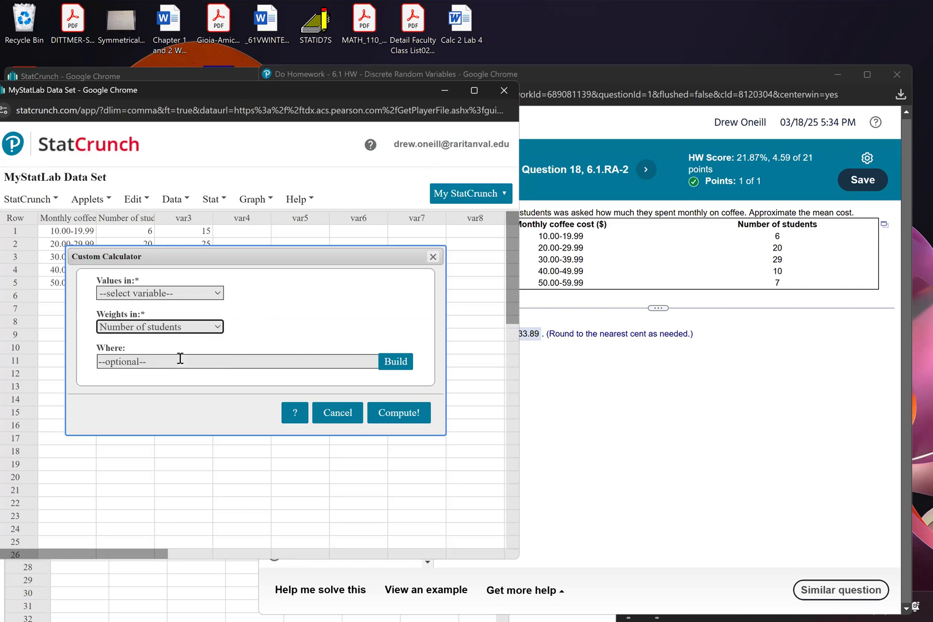
{"action": "left_click", "coordinate": [198, 294]}
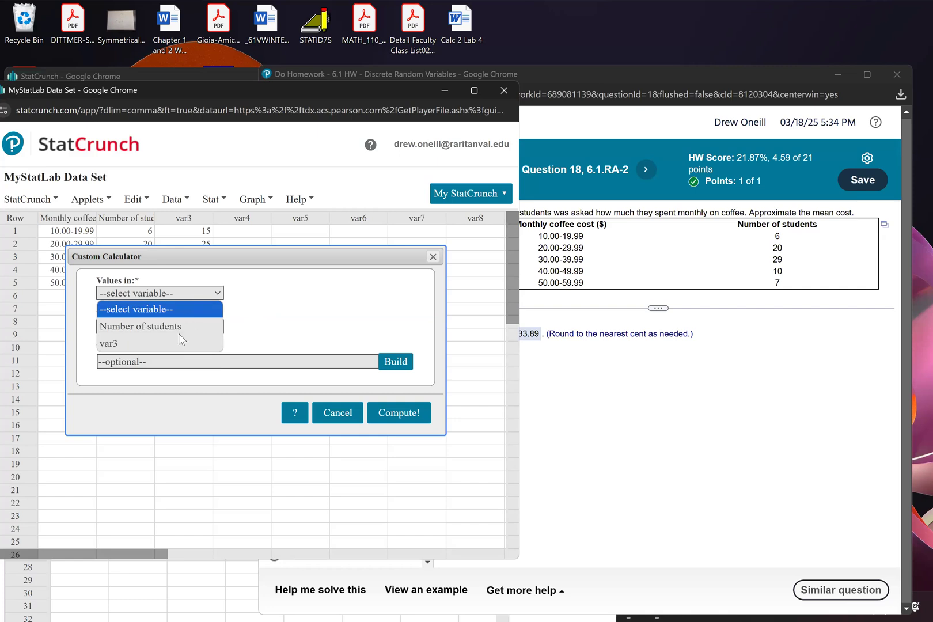
{"action": "left_click", "coordinate": [177, 339]}
{"action": "left_click", "coordinate": [388, 409]}
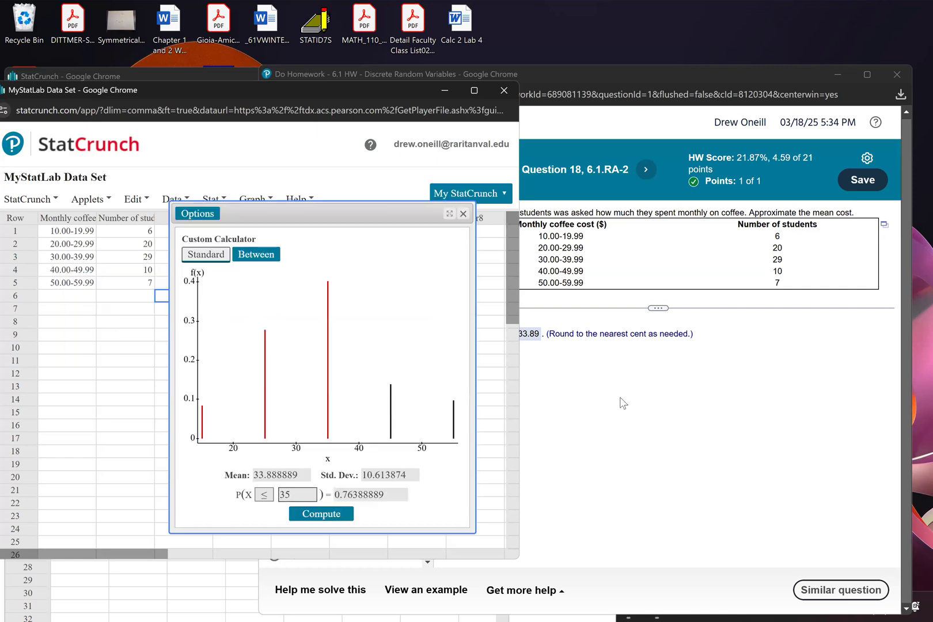
- Compare the calculator's mean with the Question 18 answer and close the Custom Calculator result
{"action": "left_click", "coordinate": [540, 400]}
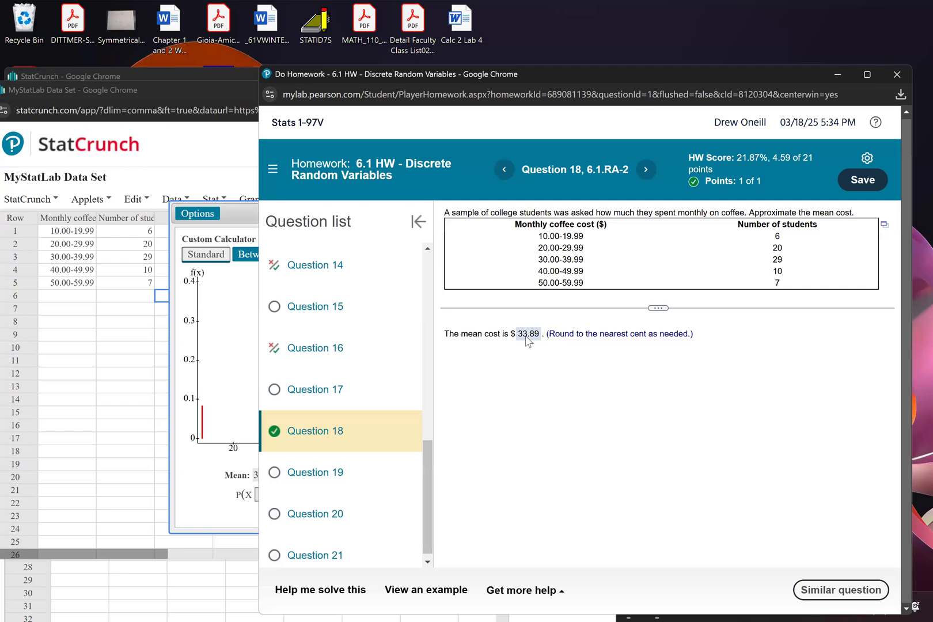
{"action": "left_click", "coordinate": [213, 473]}
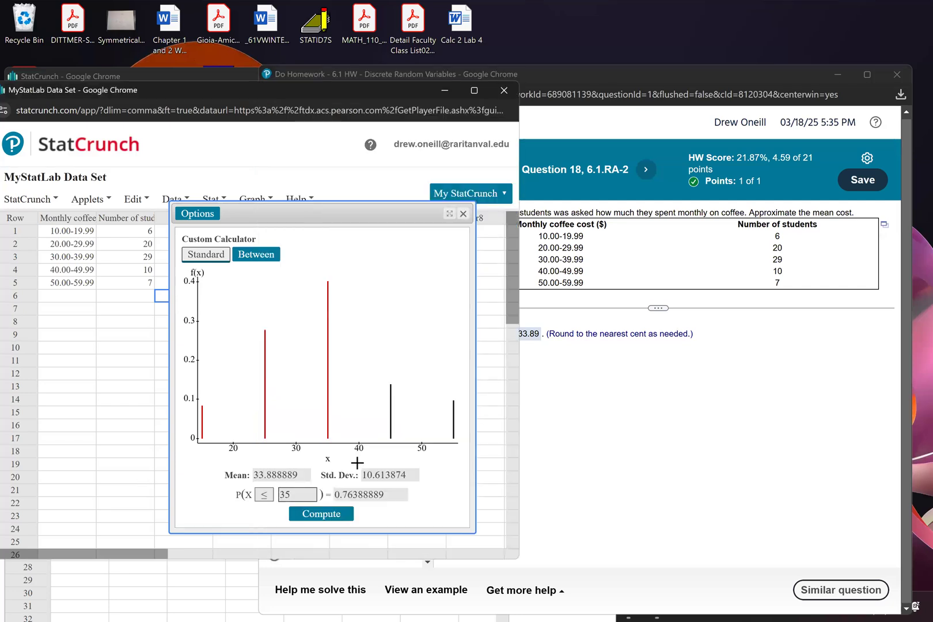
{"action": "left_click", "coordinate": [463, 214]}
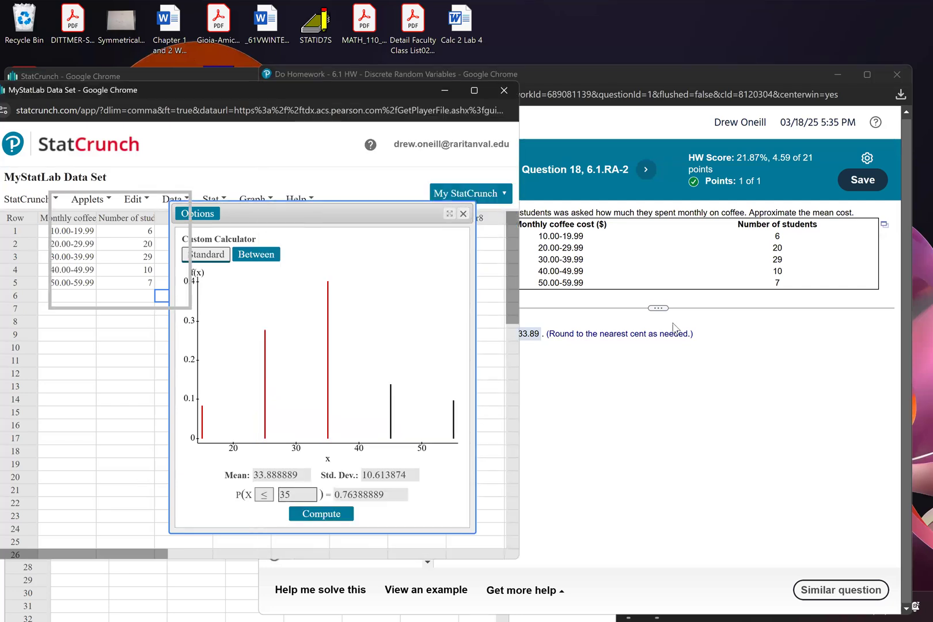
- Pass through Question 19 to Question 20 and load its marriages probability distribution into StatCrunch
{"action": "left_click", "coordinate": [548, 383]}
{"action": "left_click", "coordinate": [375, 477]}
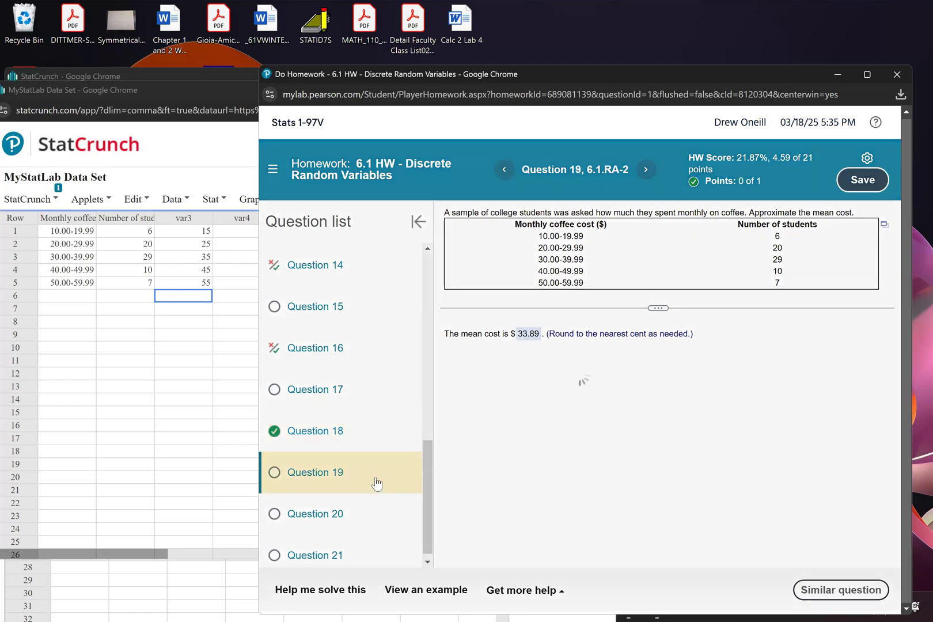
{"action": "left_click", "coordinate": [385, 515]}
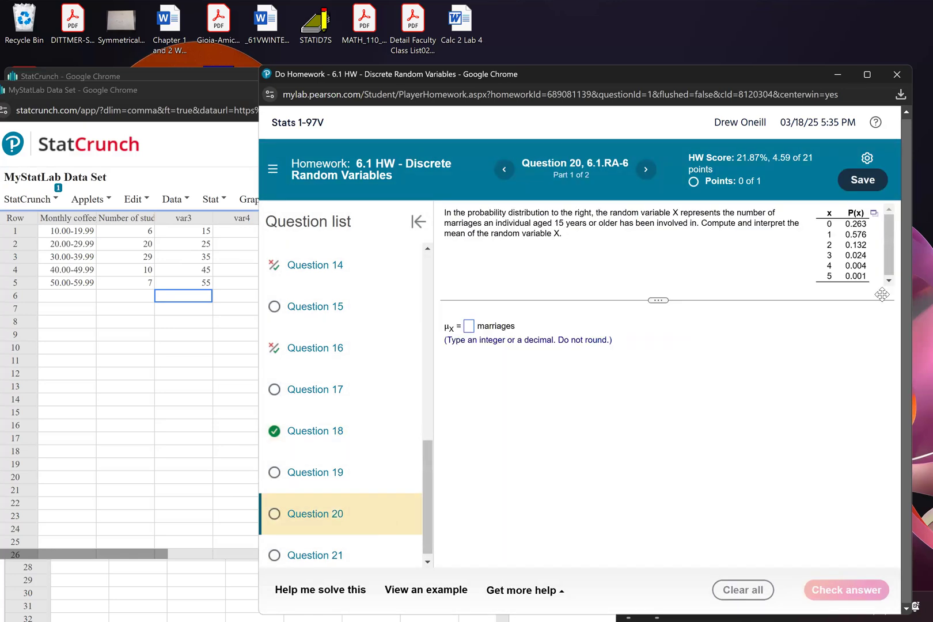
{"action": "left_click", "coordinate": [874, 213]}
{"action": "left_click", "coordinate": [852, 229]}
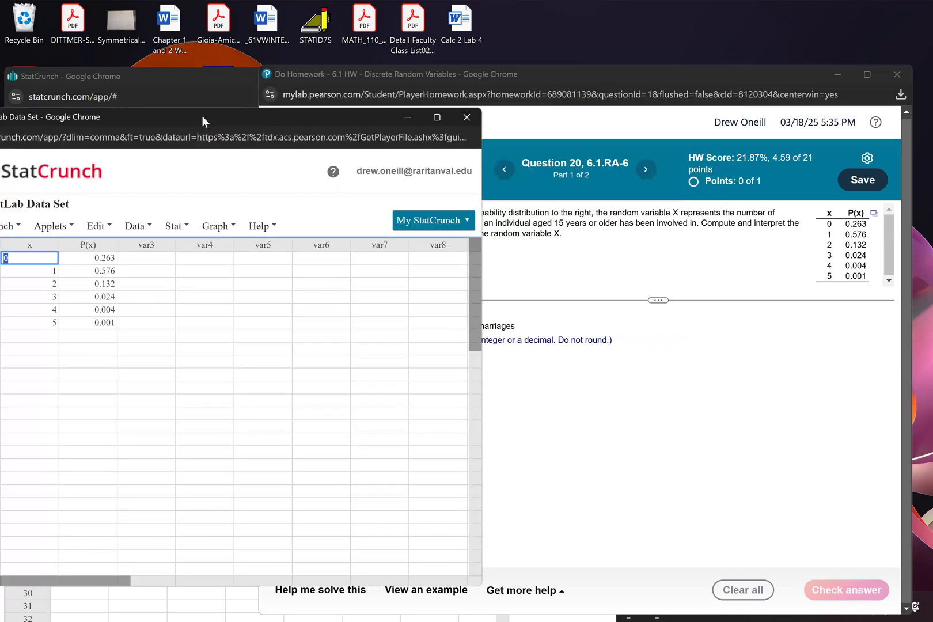
- Compute a Custom Calculator distribution with x as the values and P(x) as the weights, and return to Question 20
{"action": "left_click", "coordinate": [176, 226]}
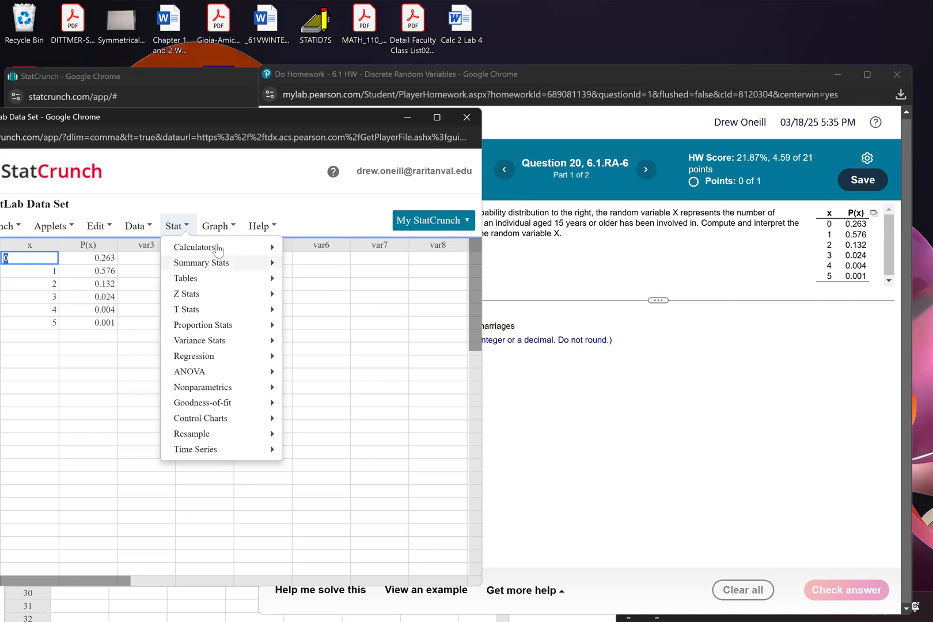
{"action": "mouse_move", "coordinate": [214, 249]}
{"action": "mouse_move", "coordinate": [346, 380]}
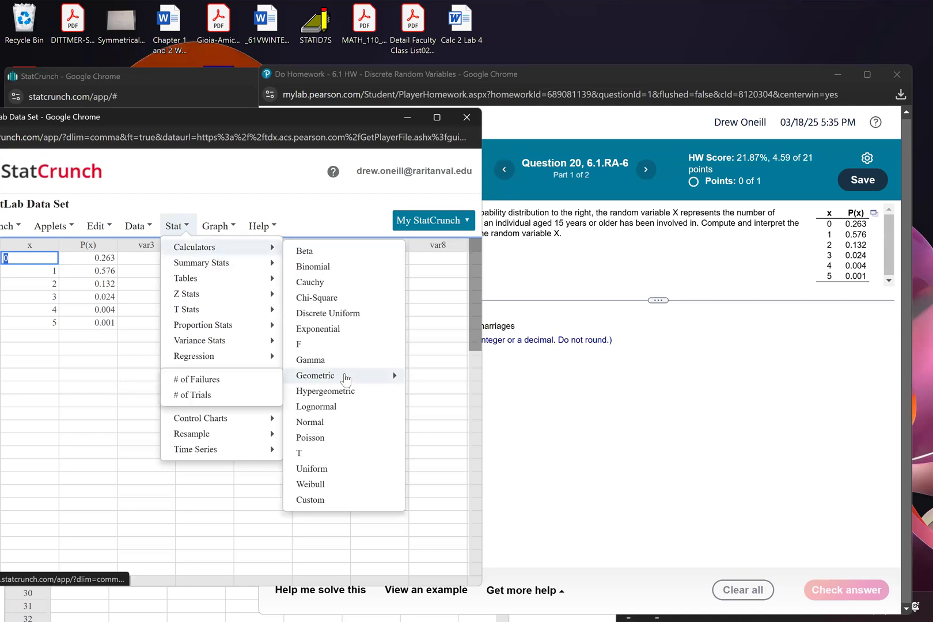
{"action": "left_click", "coordinate": [326, 500]}
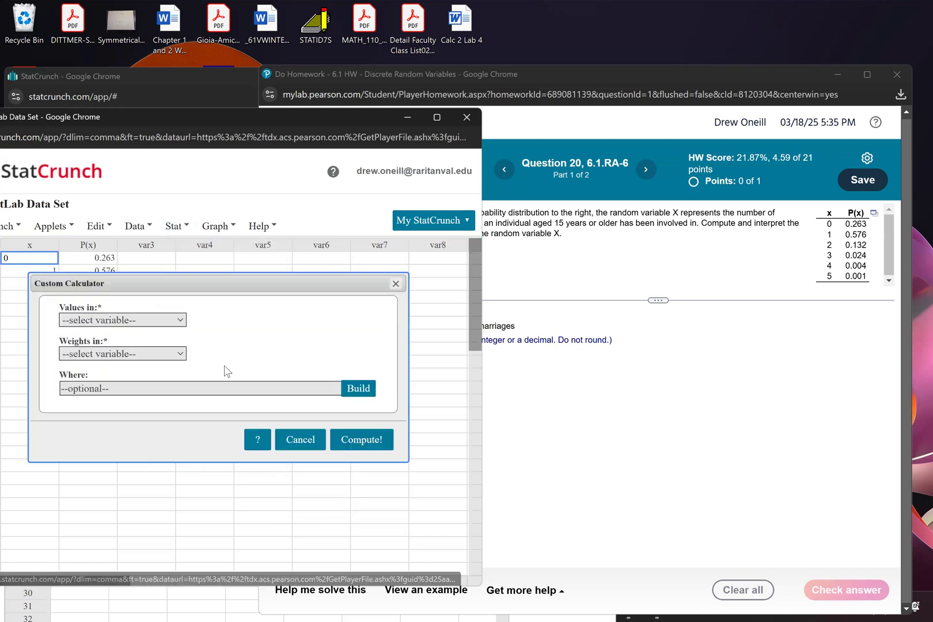
{"action": "left_click", "coordinate": [173, 321]}
{"action": "left_click", "coordinate": [146, 348]}
{"action": "left_click", "coordinate": [147, 355]}
{"action": "left_click", "coordinate": [129, 403]}
{"action": "left_click", "coordinate": [355, 440]}
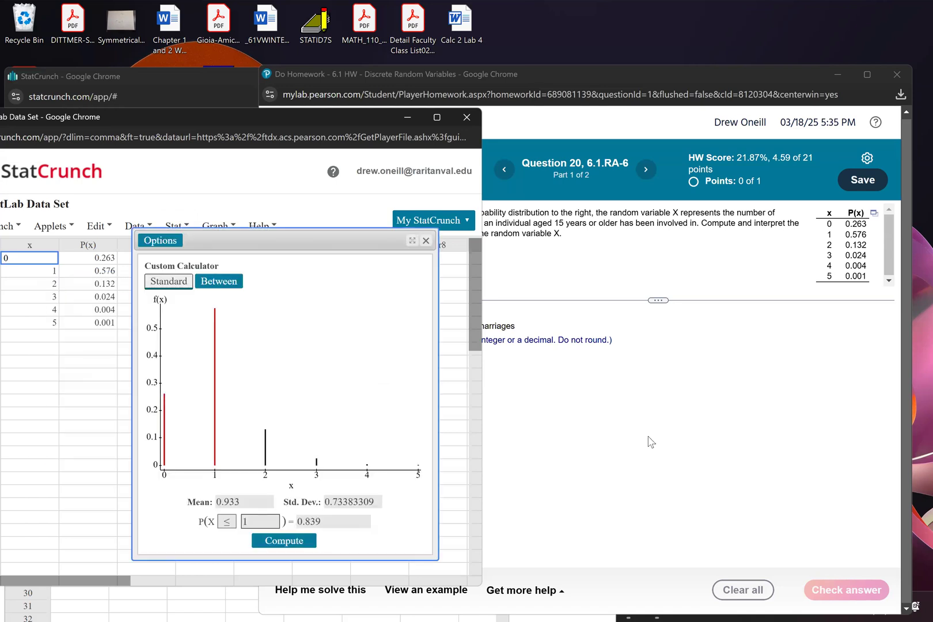
{"action": "left_click", "coordinate": [648, 439]}
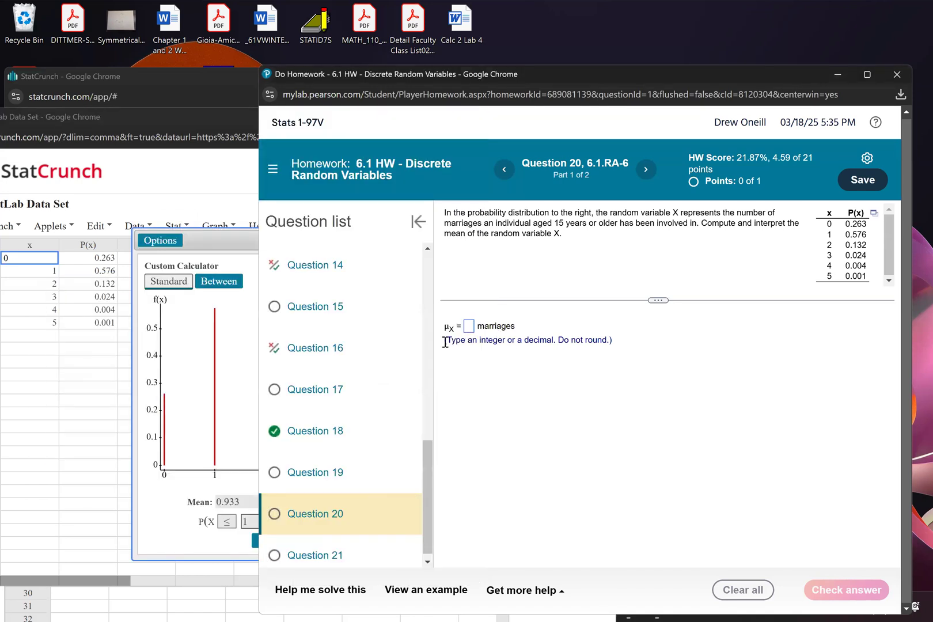
- Open Question 21, load its Stars and Frequency table into StatCrunch and move the data window clear of the question
{"action": "left_click", "coordinate": [363, 549]}
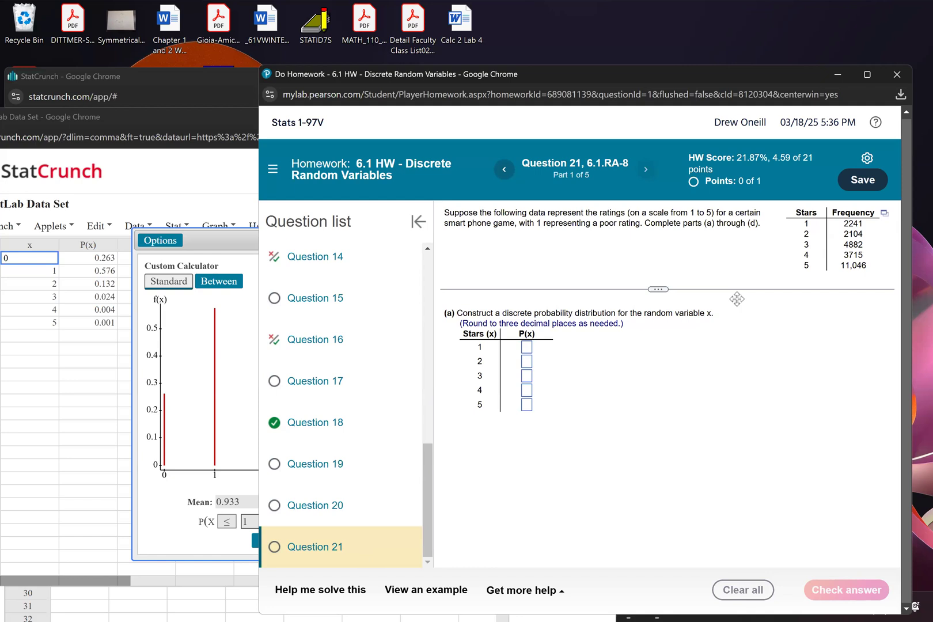
{"action": "left_click", "coordinate": [234, 245]}
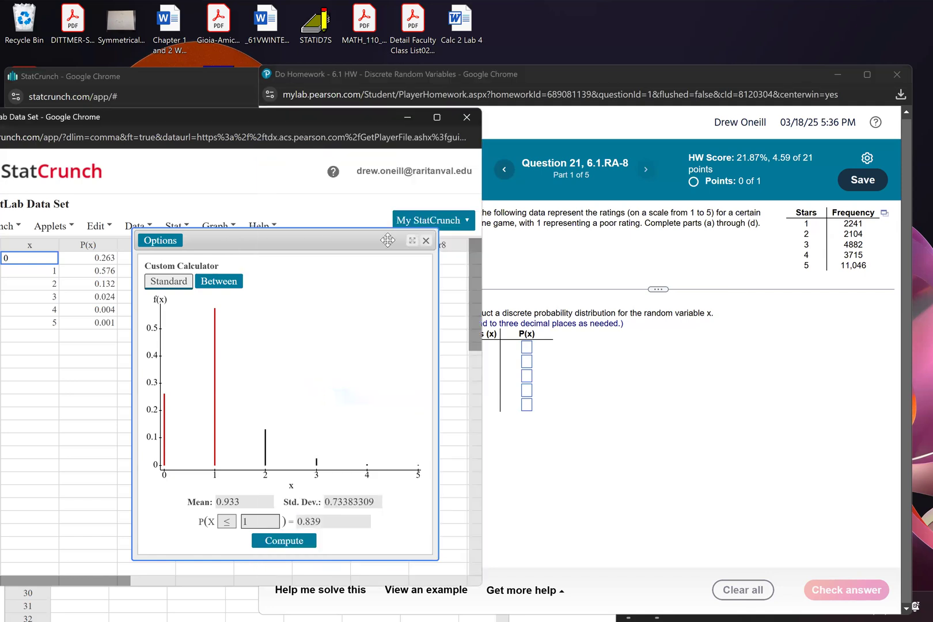
{"action": "left_click", "coordinate": [884, 213]}
{"action": "left_click", "coordinate": [847, 233]}
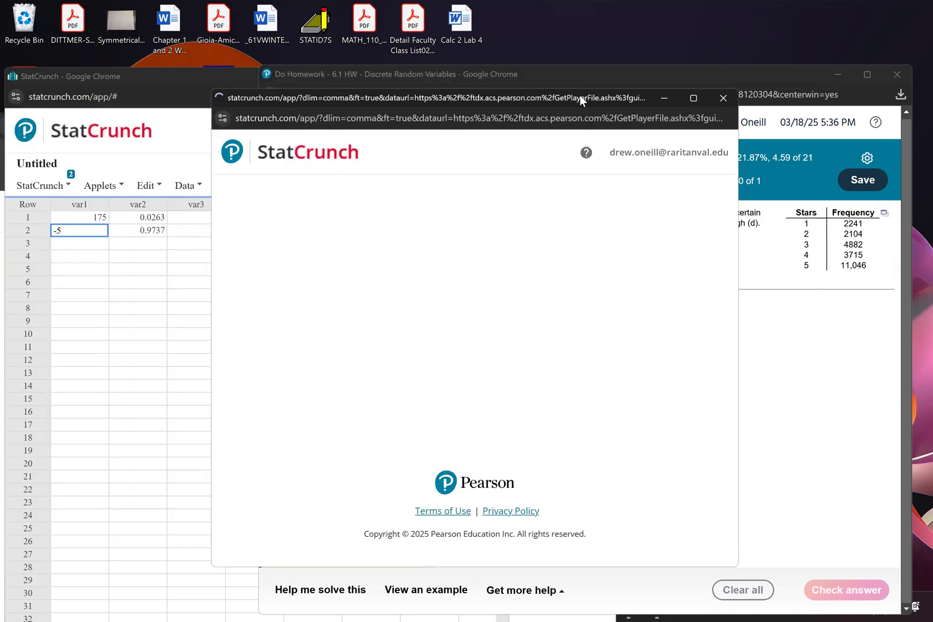
{"action": "left_click_drag", "start_coordinate": [273, 99], "coordinate": [0, 105]}
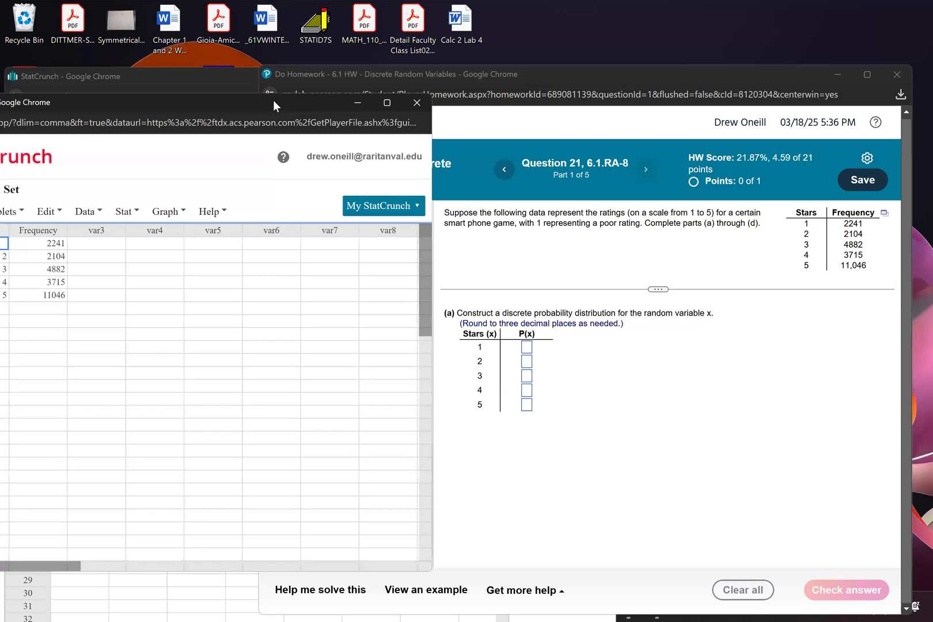
- Set up a summary bar plot of relative frequency with Stars as the categories and Frequency as the counts
{"action": "left_click", "coordinate": [174, 215]}
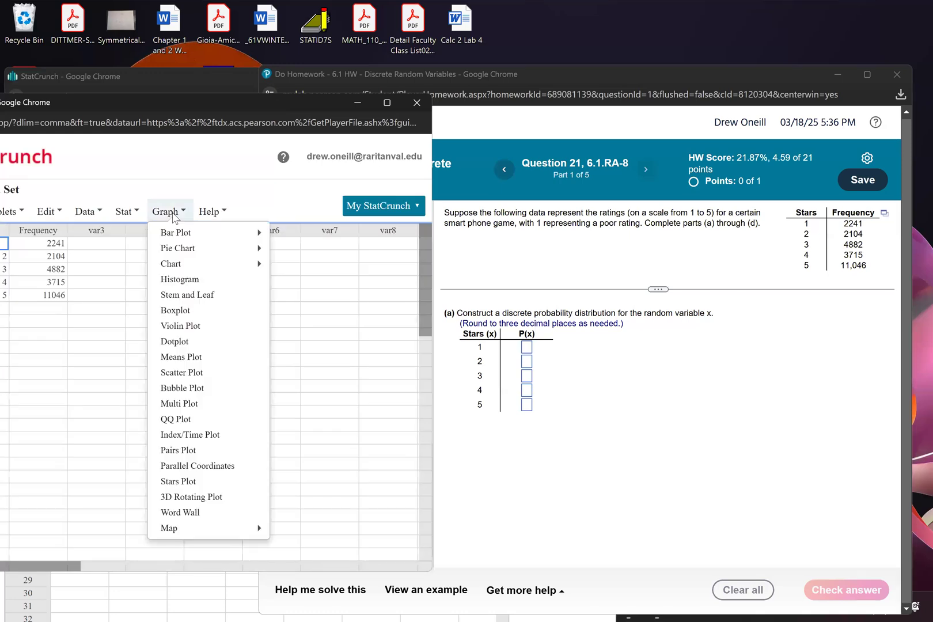
{"action": "mouse_move", "coordinate": [185, 237]}
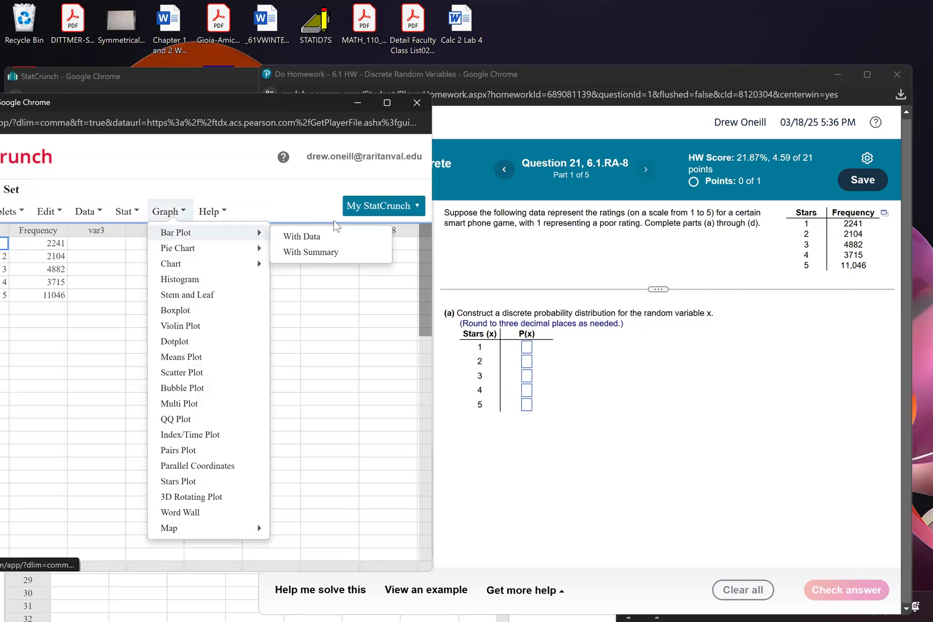
{"action": "left_click", "coordinate": [322, 253]}
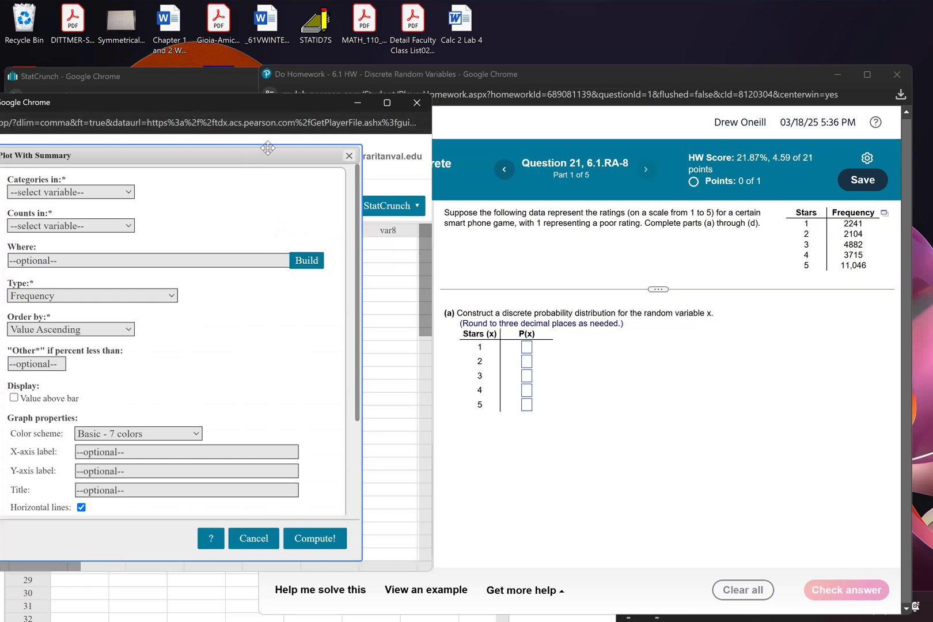
{"action": "left_click", "coordinate": [221, 286]}
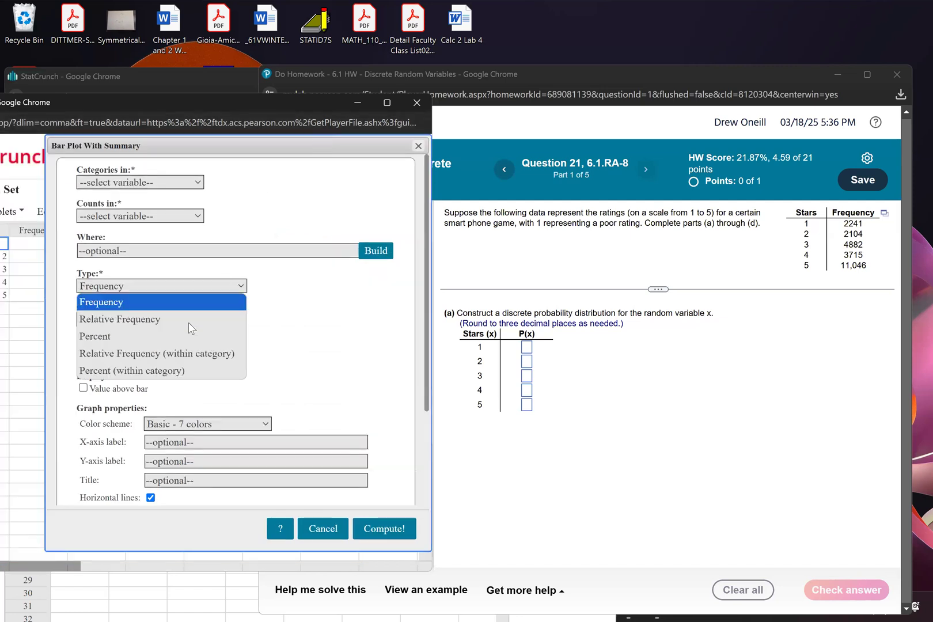
{"action": "left_click", "coordinate": [189, 322]}
{"action": "left_click", "coordinate": [183, 183]}
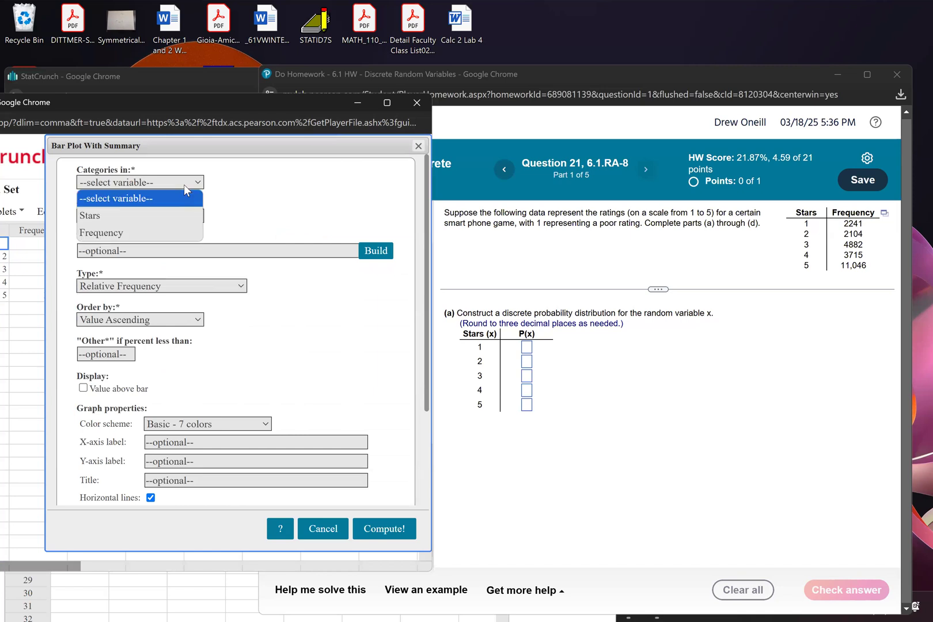
{"action": "left_click", "coordinate": [164, 216]}
{"action": "left_click", "coordinate": [161, 216]}
{"action": "left_click", "coordinate": [146, 266]}
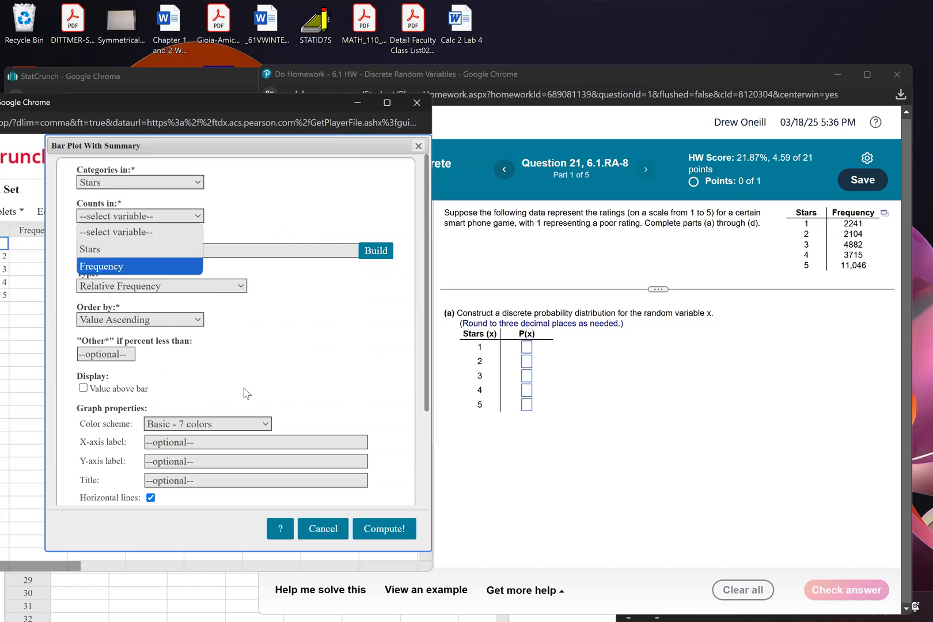
- Compute the bar plot with the value shown above each bar and return to the Question 21 homework window
{"action": "left_click", "coordinate": [84, 388]}
{"action": "left_click", "coordinate": [83, 389]}
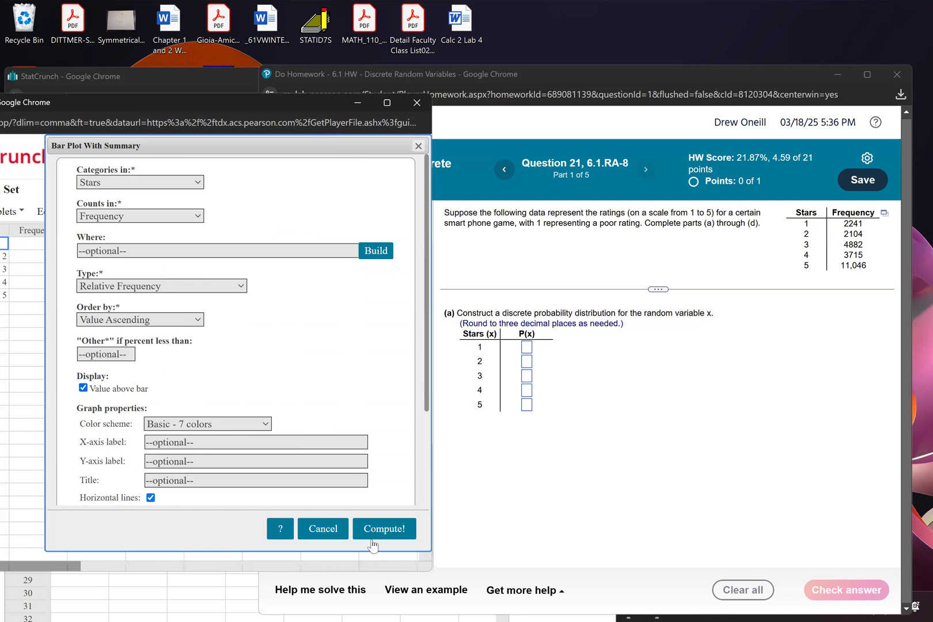
{"action": "left_click", "coordinate": [372, 536]}
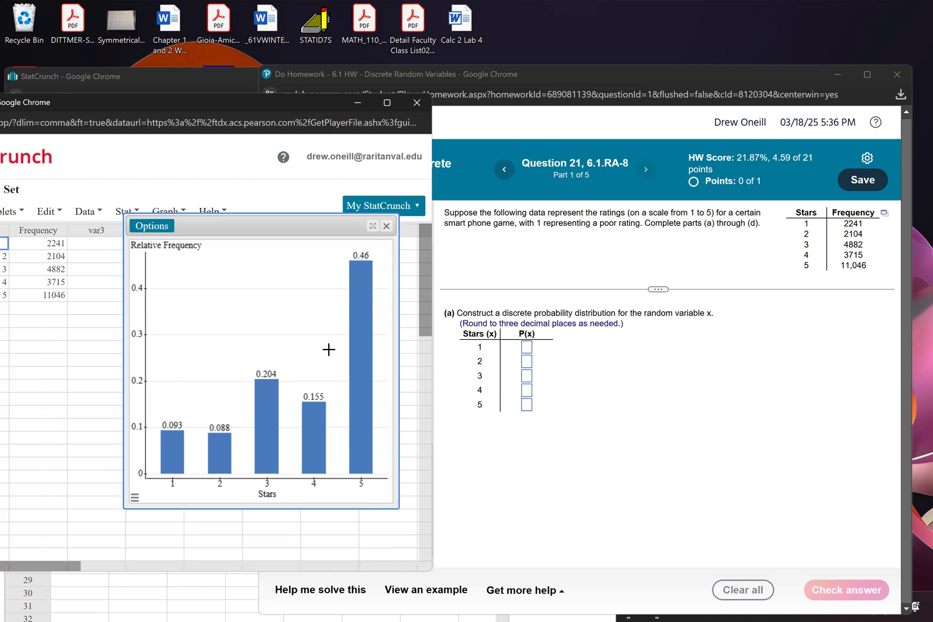
{"action": "left_click", "coordinate": [558, 497]}
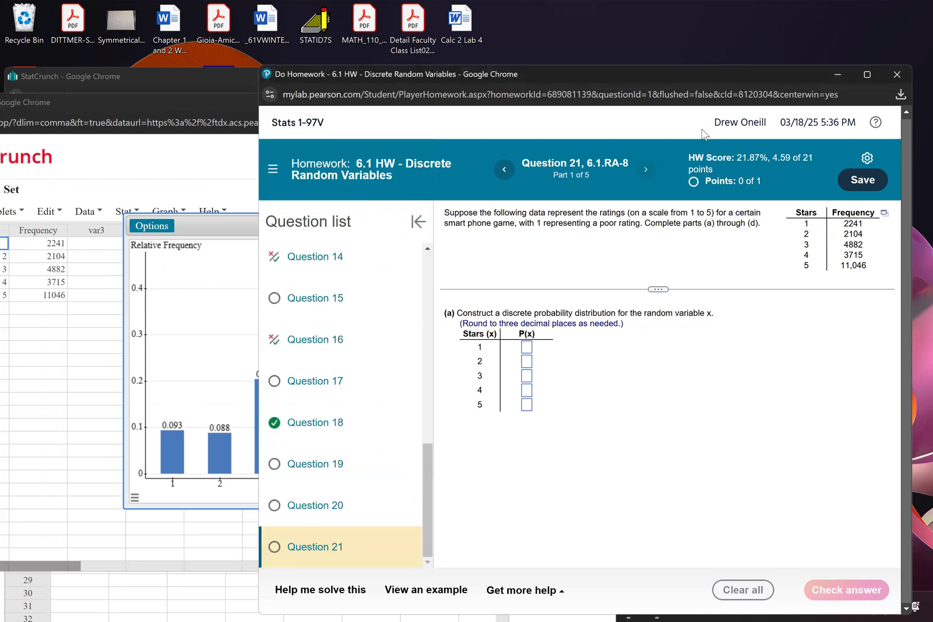